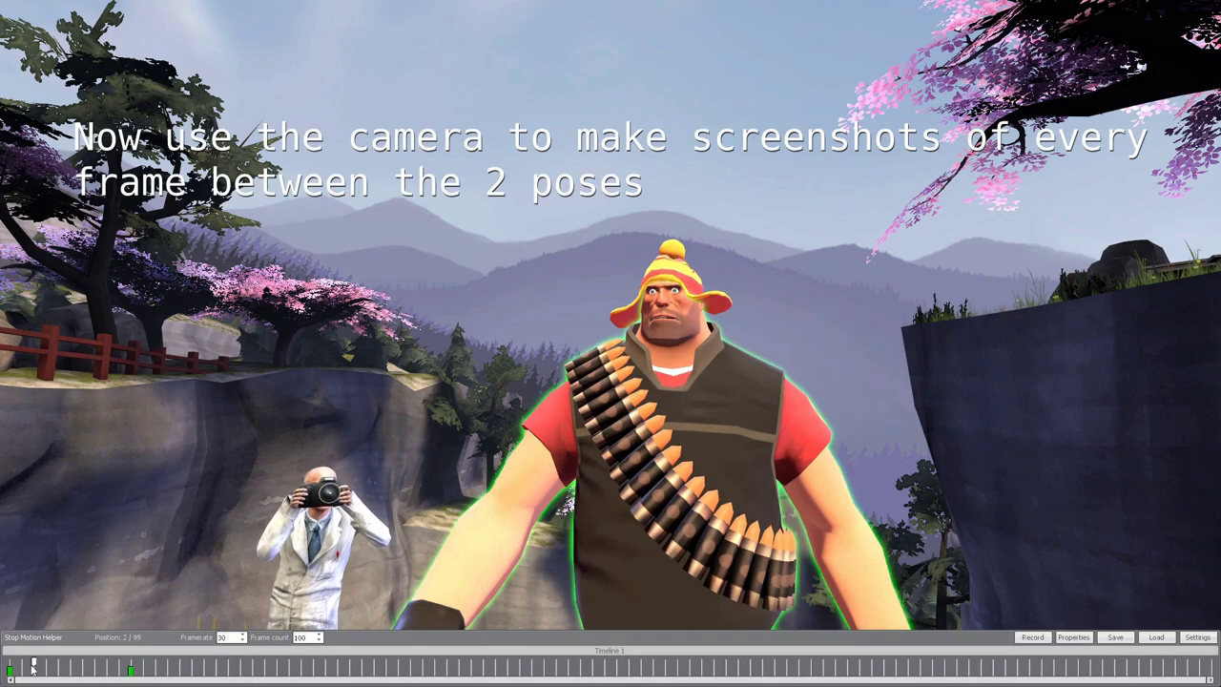
Move the Stop Motion Helper timeline through frames 2 to 9 between the two poses, screenshotting the character along the way
click(34, 666)
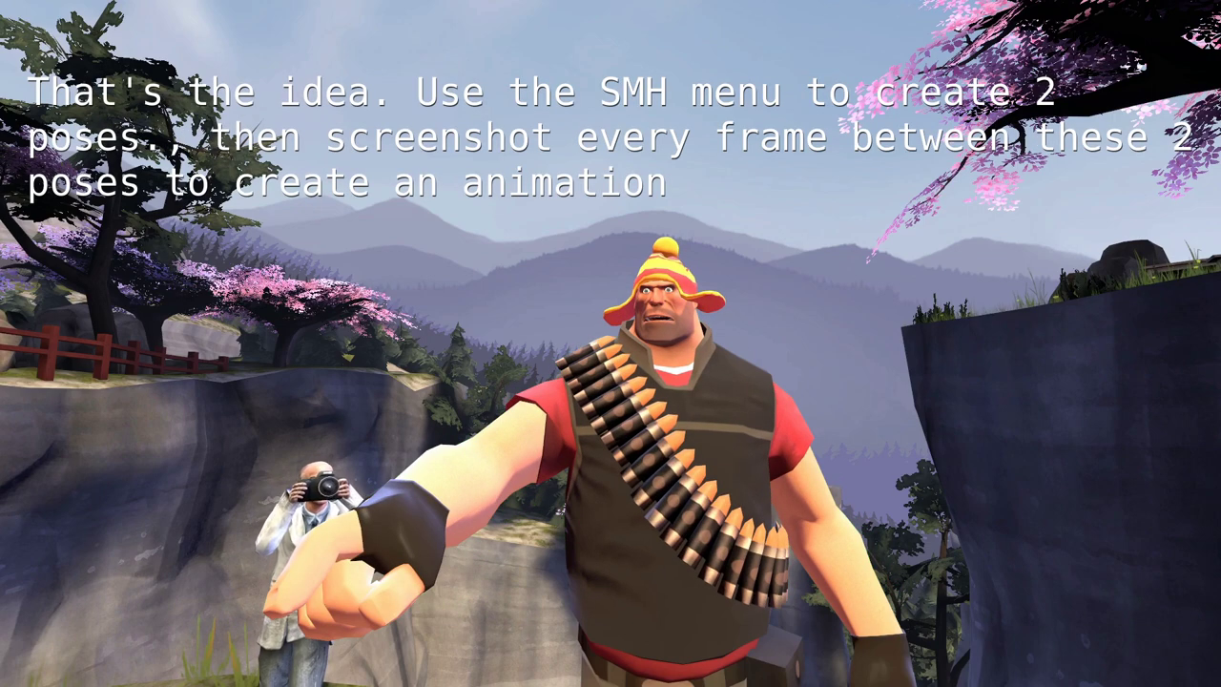
click(84, 664)
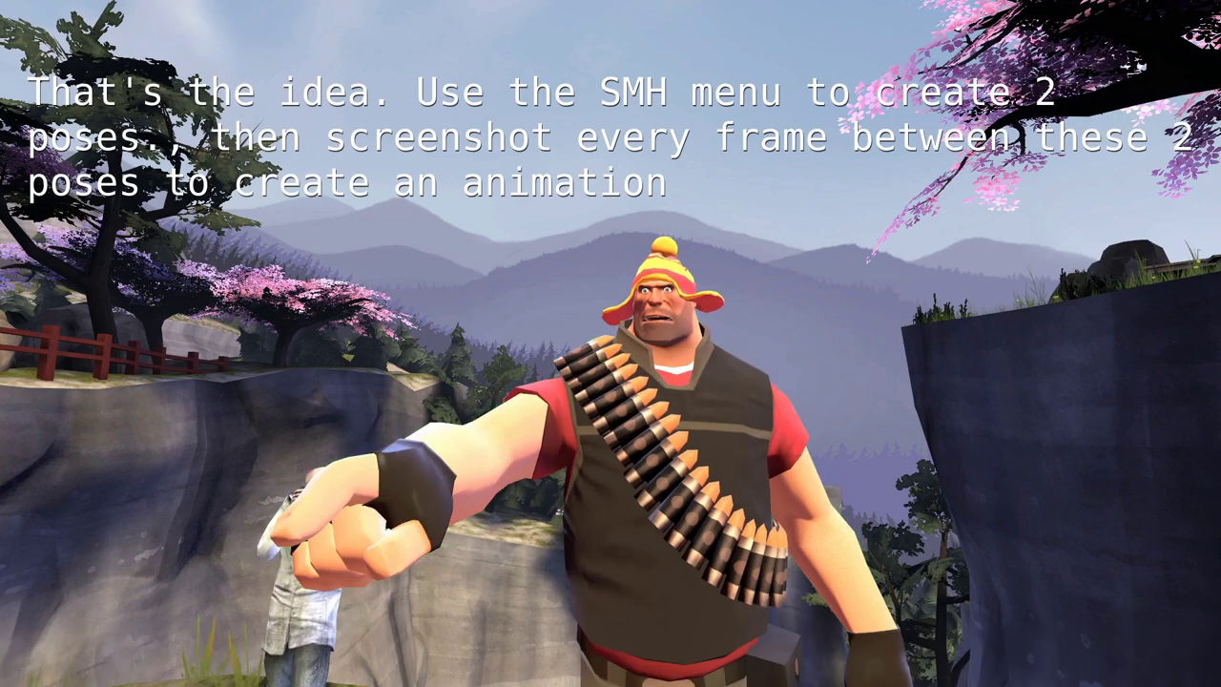
click(106, 664)
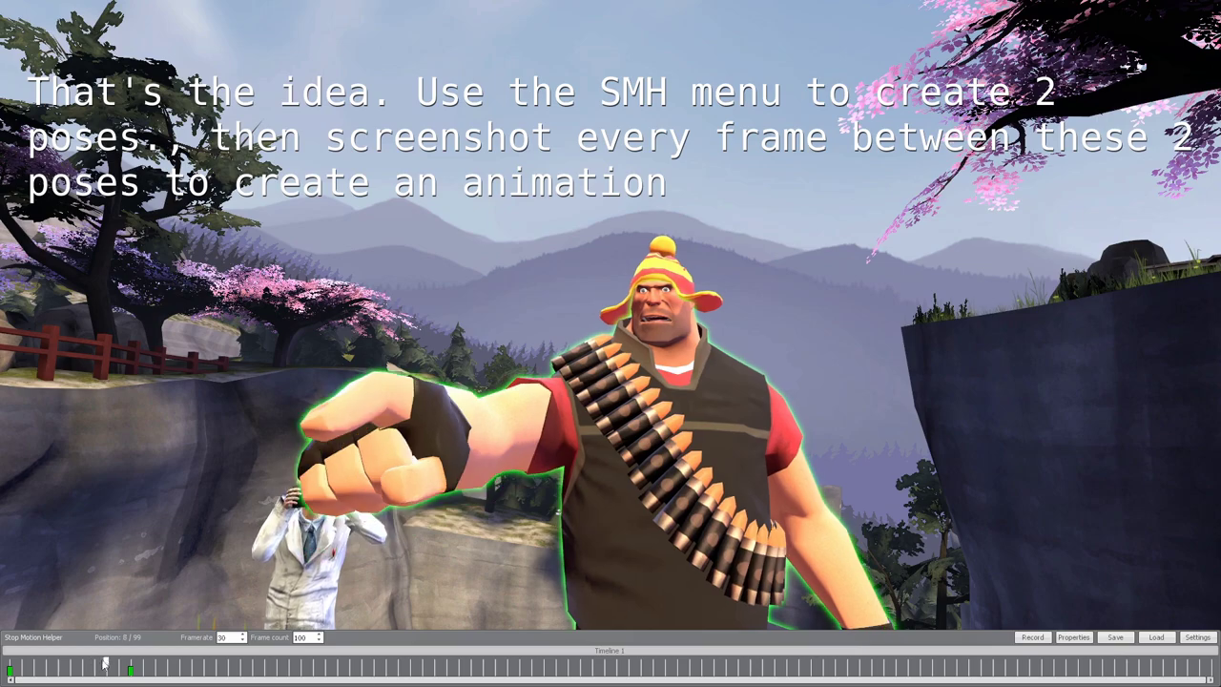
click(118, 665)
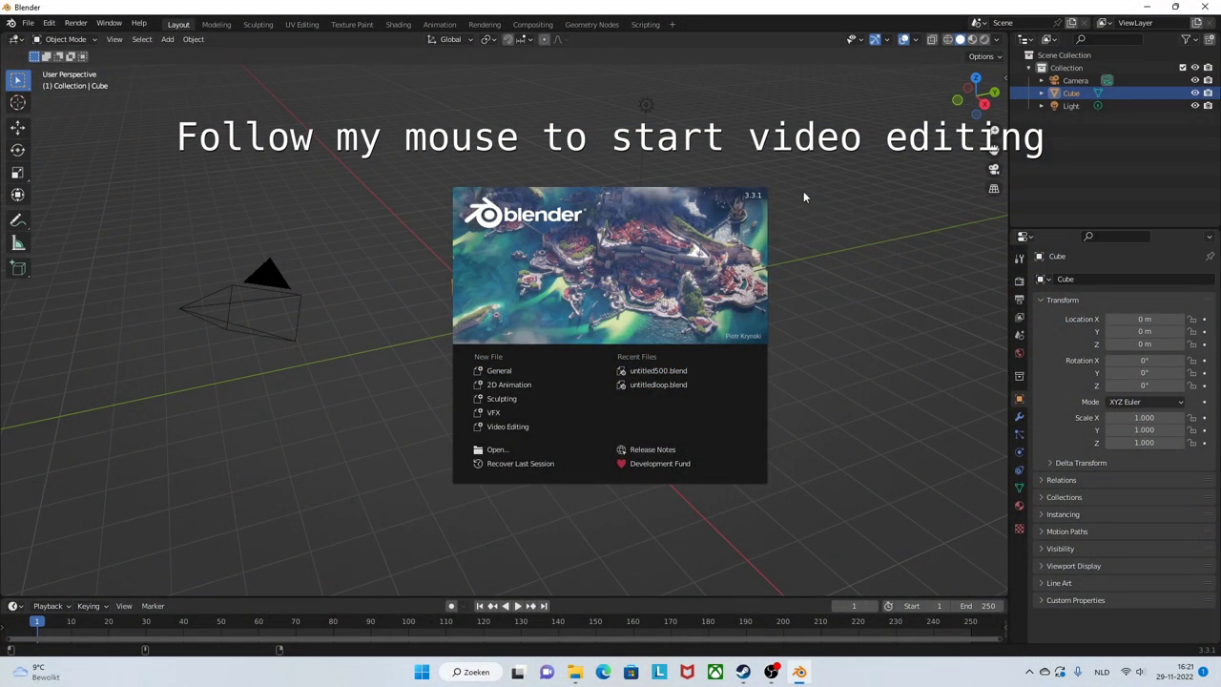
Switch to Blender and start a new file from the Video Editing template
click(28, 26)
click(29, 27)
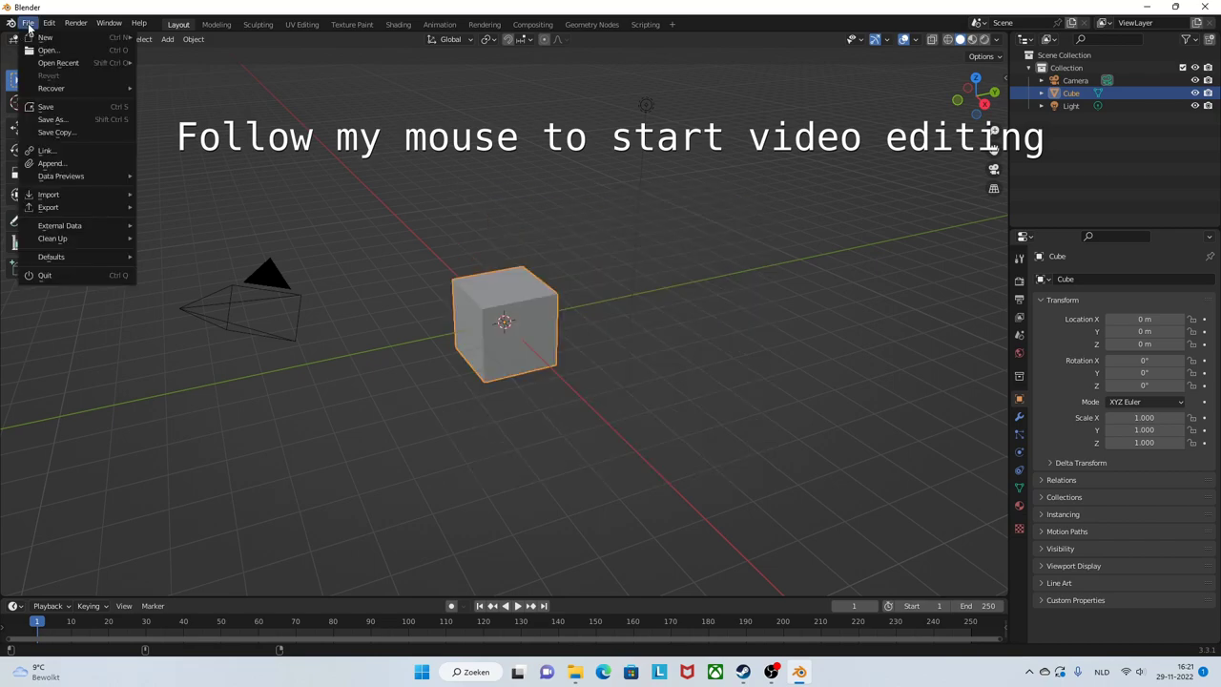
mouse_move(45, 40)
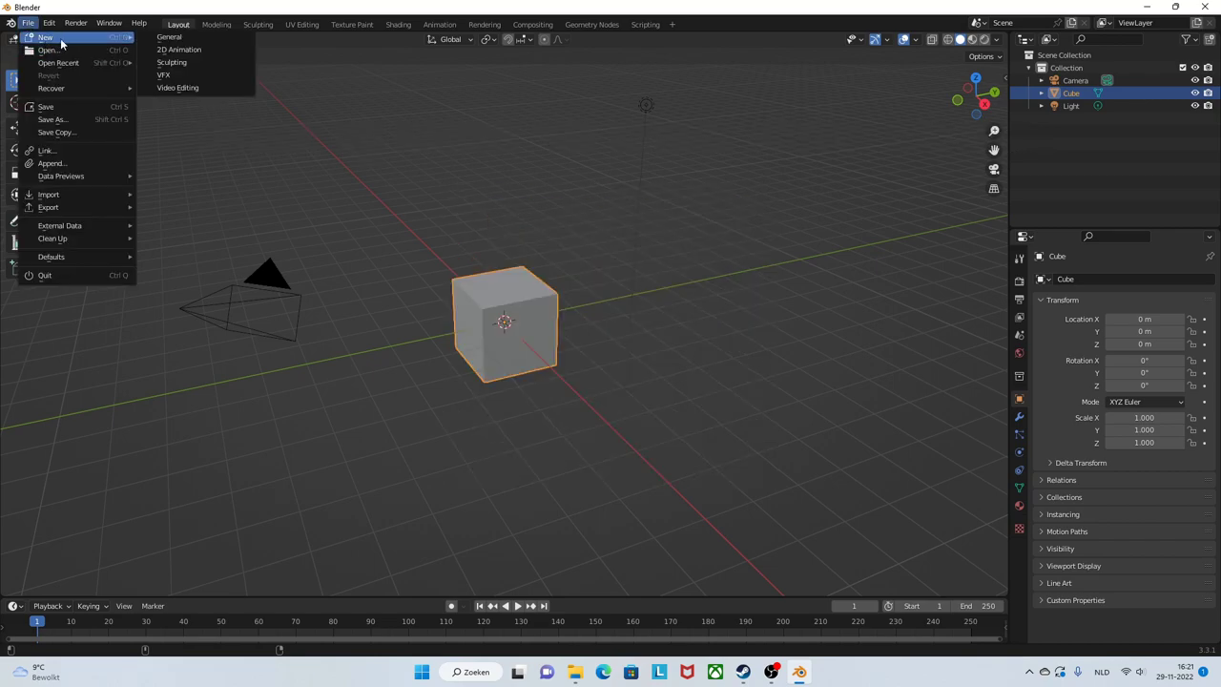
click(165, 88)
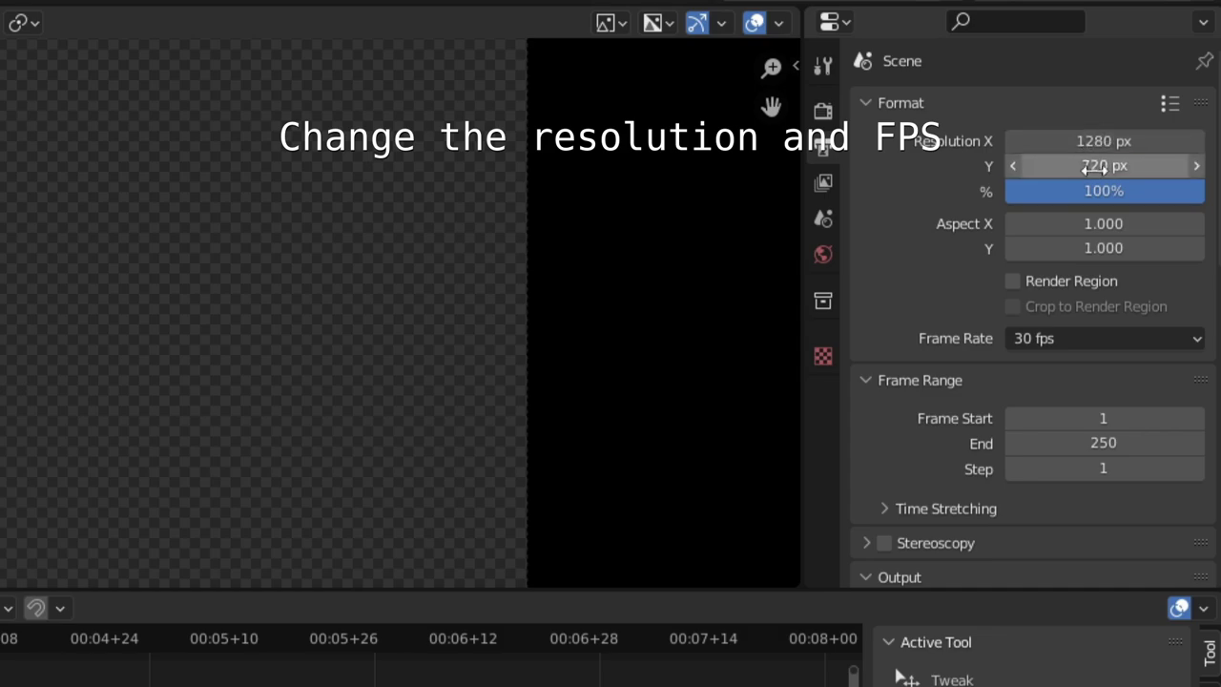
Set the frame rate to 30 fps and the output location to the Blender Projects folder on the desktop
click(1064, 337)
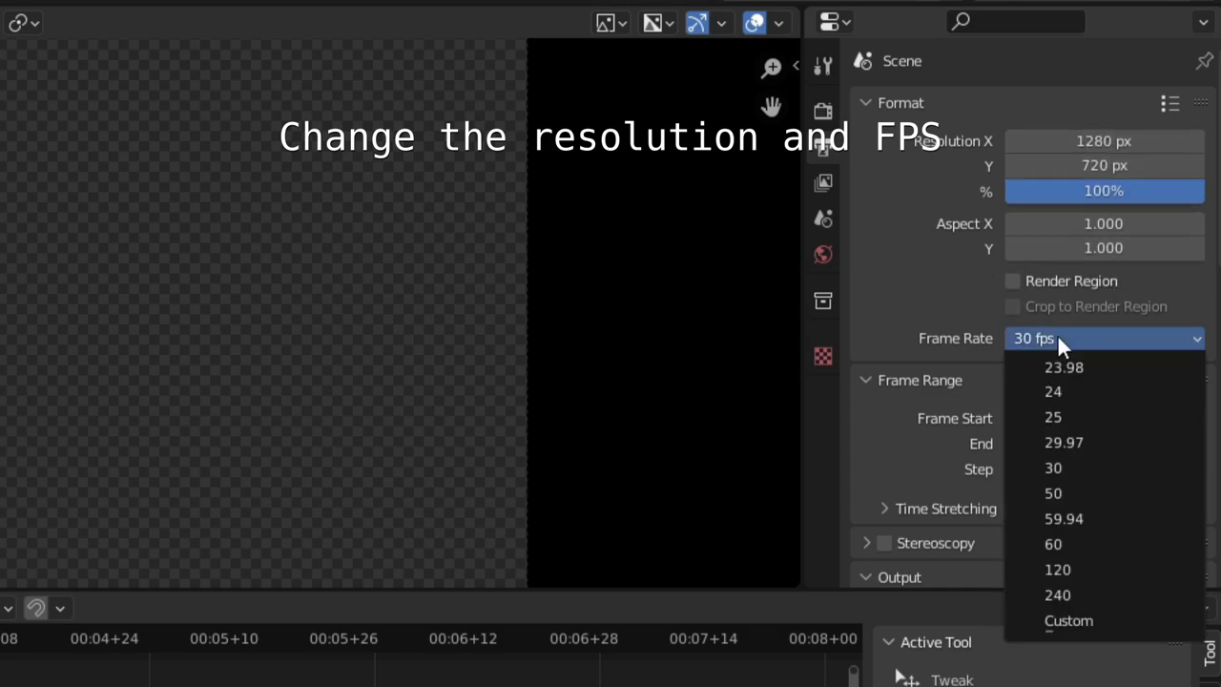
click(1076, 467)
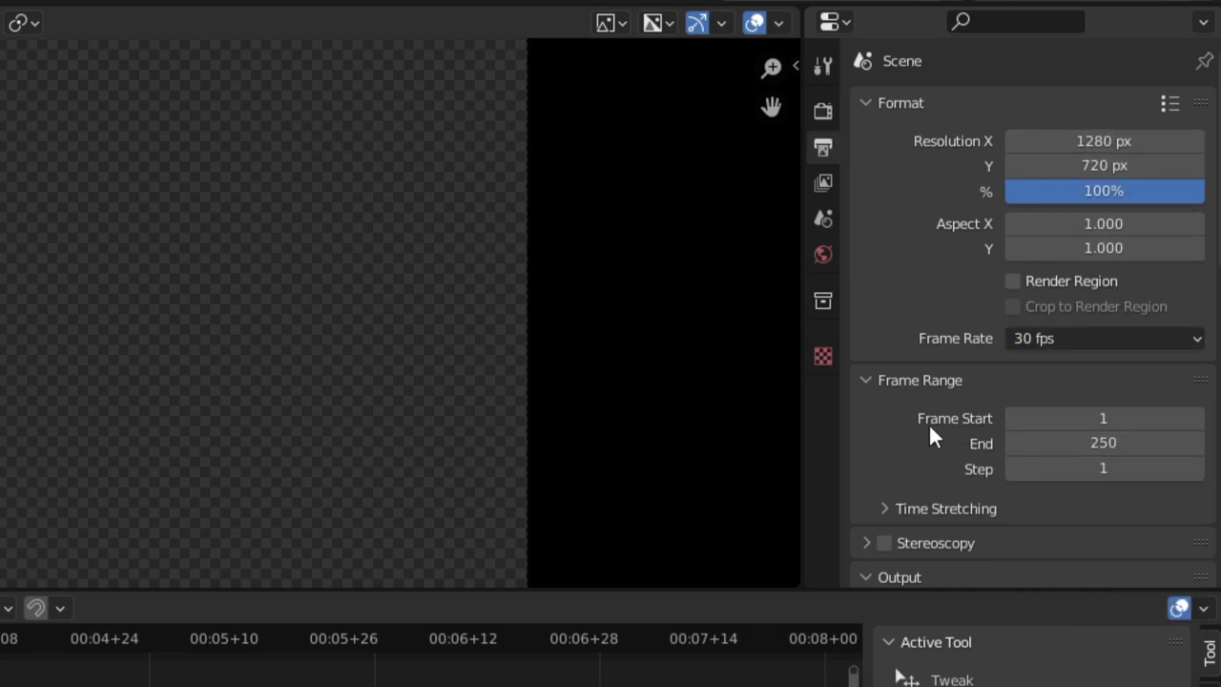
scroll(926, 410, down, 4)
scroll(923, 392, down, 1)
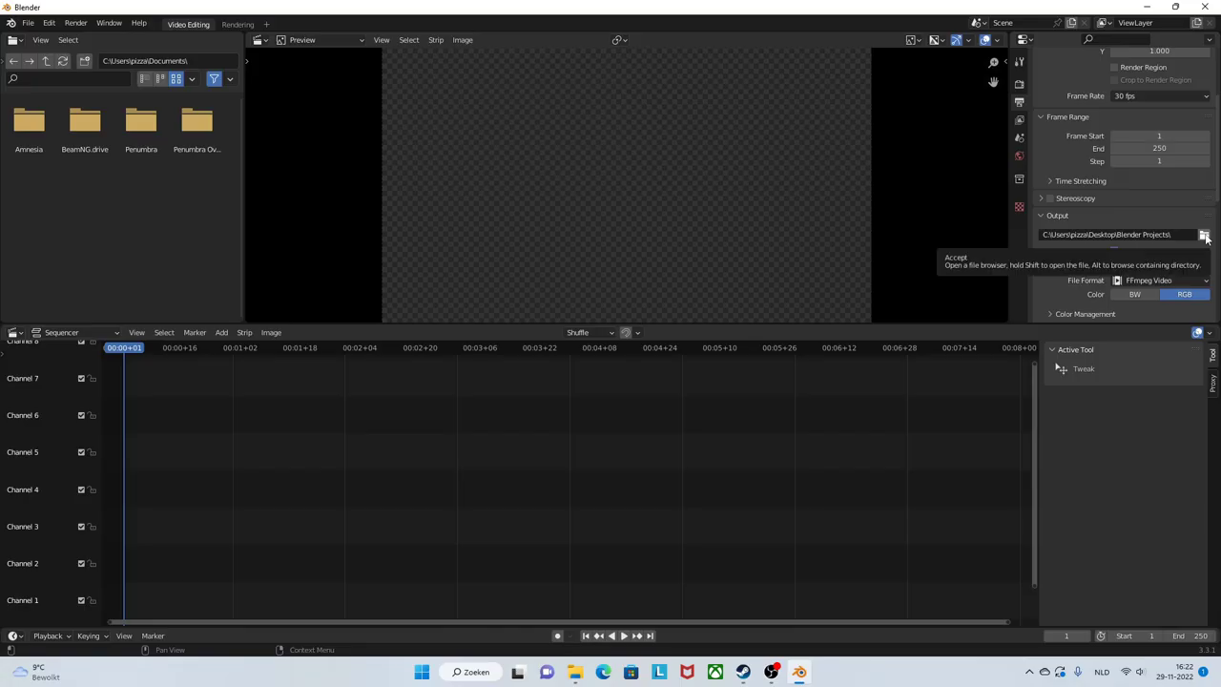
click(1193, 412)
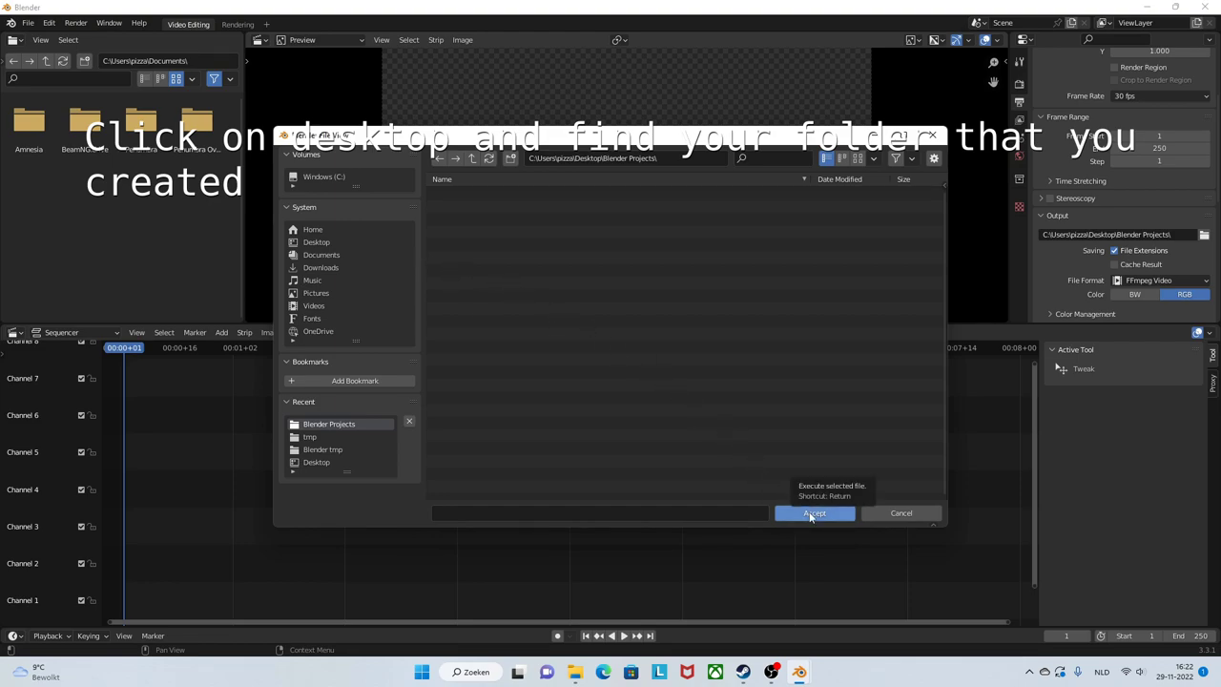
click(813, 514)
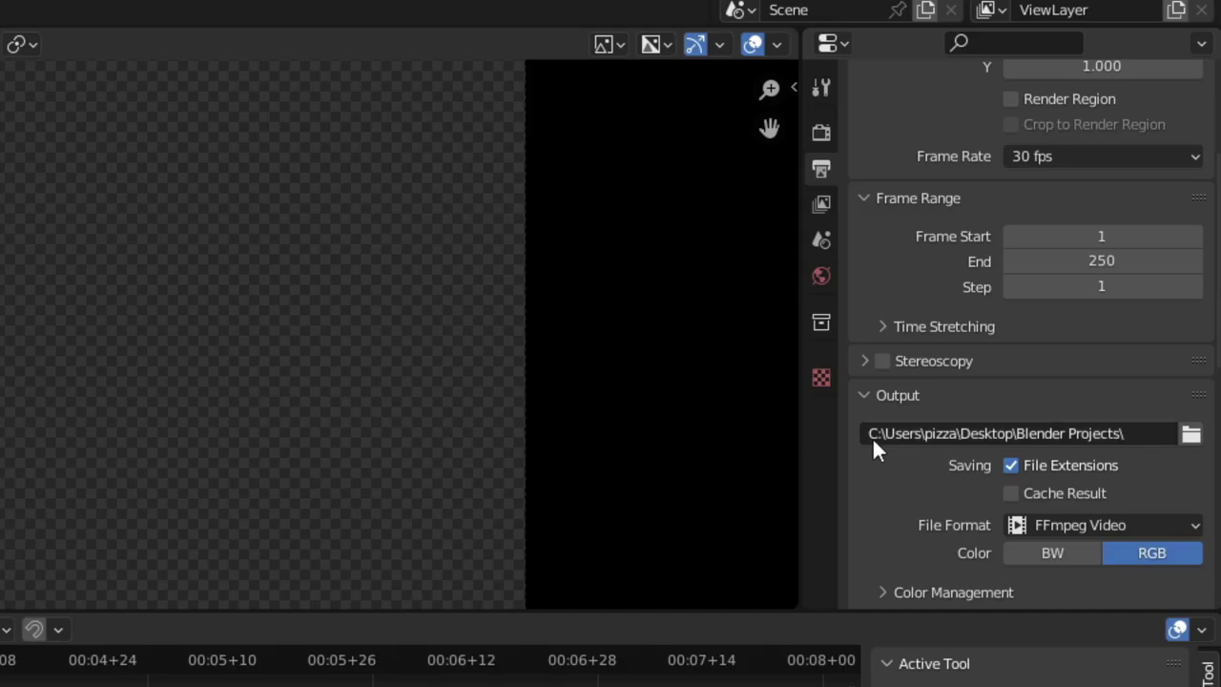
Set the output file format to FFmpeg Video and keep the video output quality at Perceptually Lossless
scroll(1148, 486, down, 2)
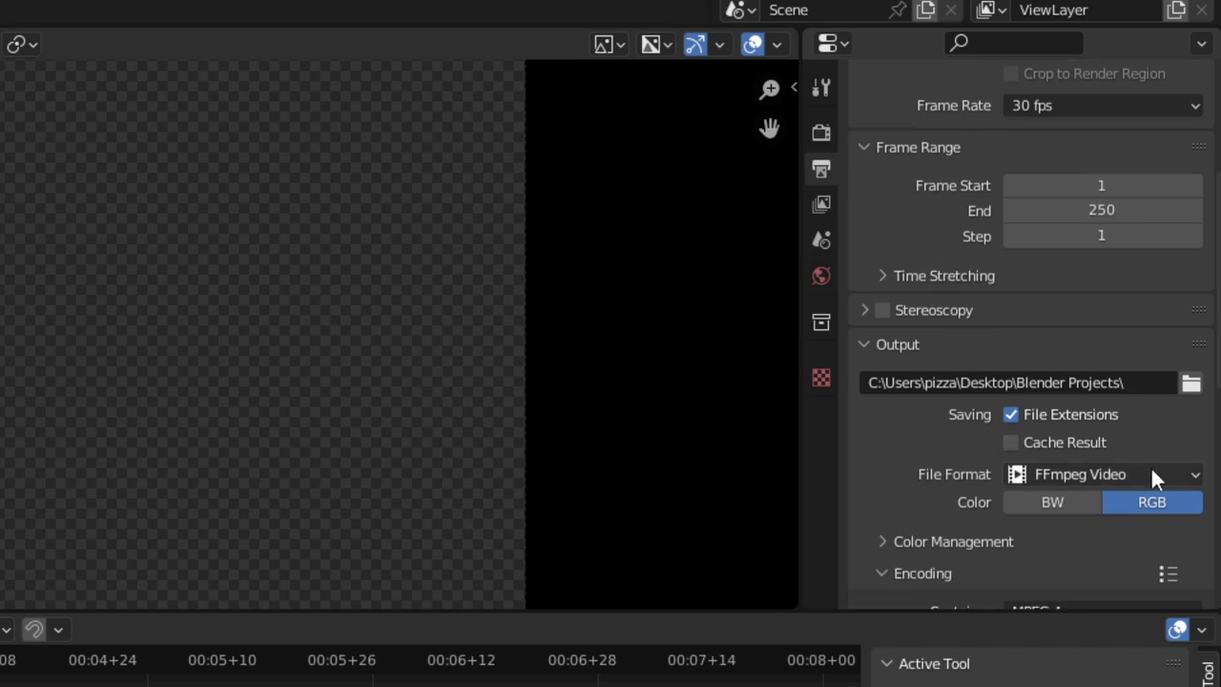
click(1151, 467)
click(1118, 603)
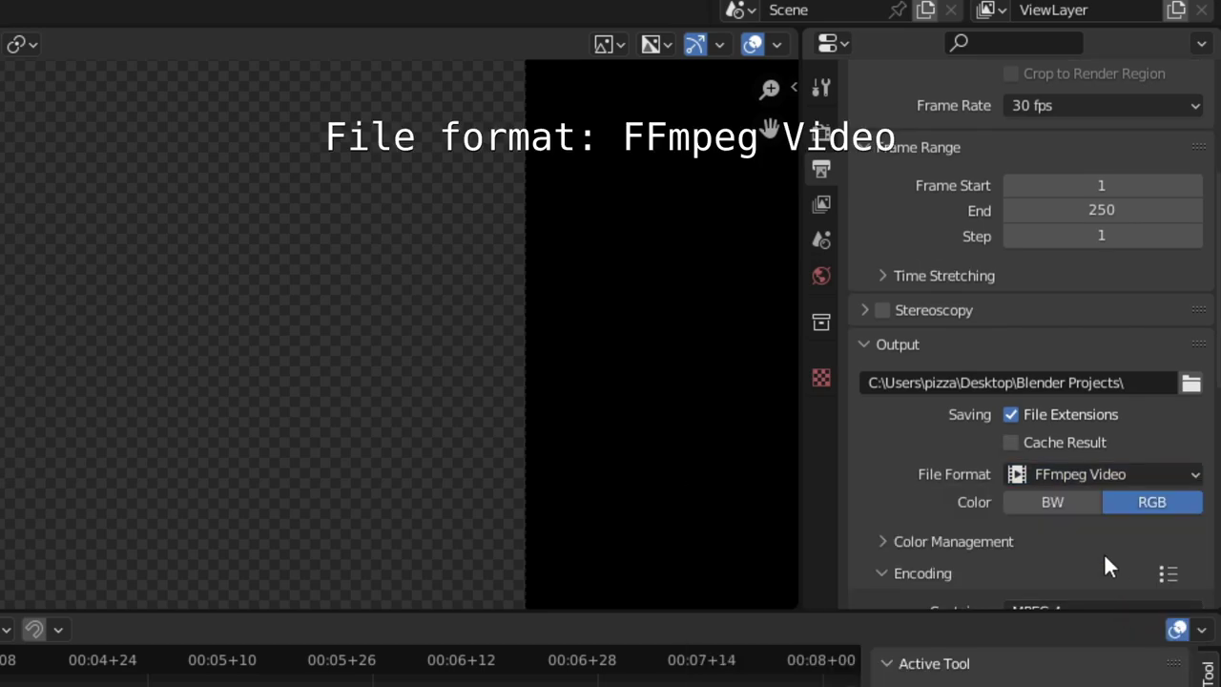
scroll(1073, 502, down, 8)
click(1056, 499)
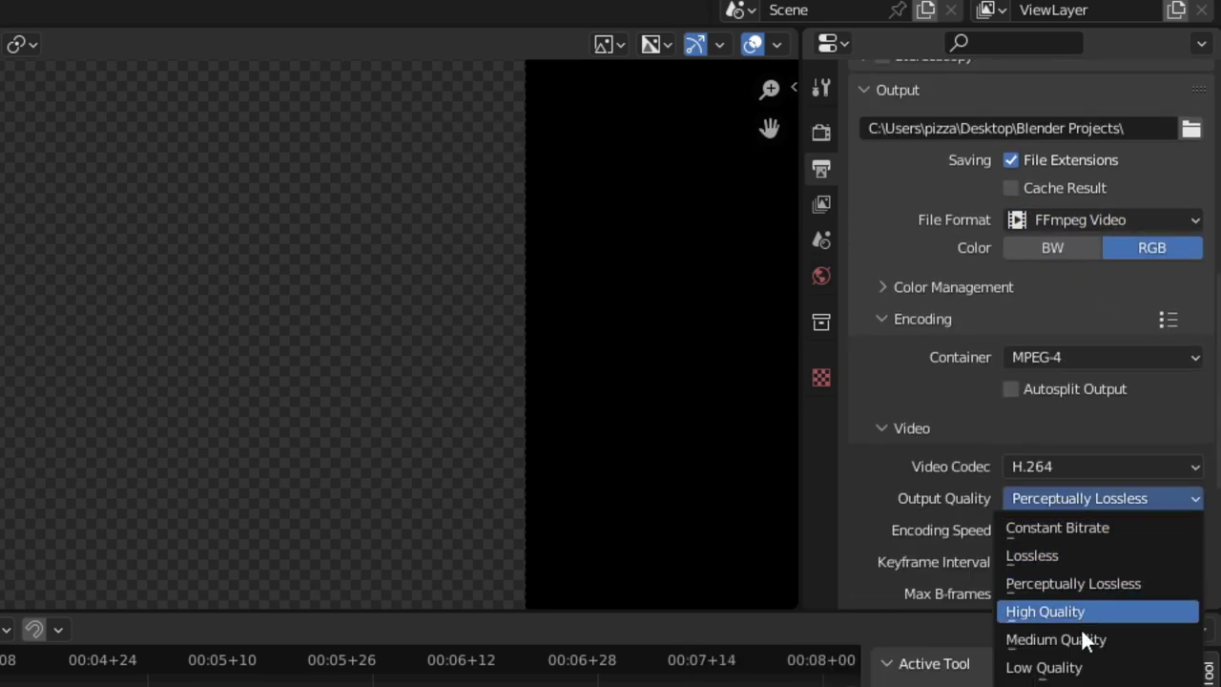
click(1080, 498)
scroll(1081, 498, down, 8)
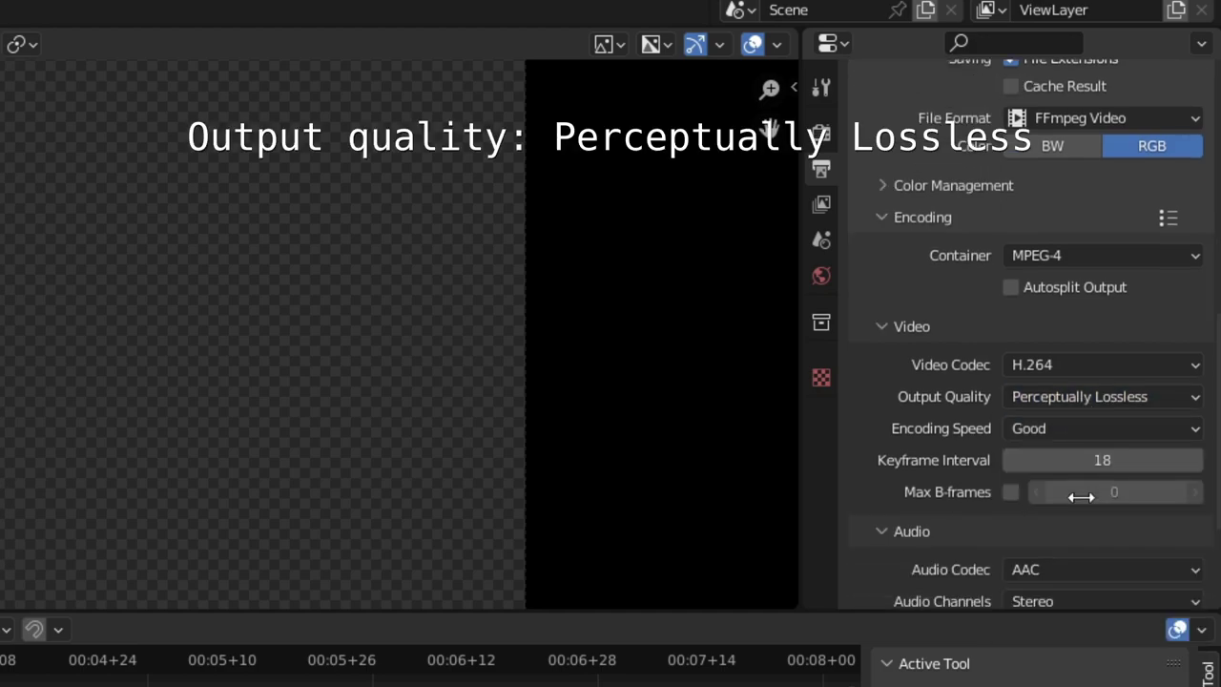
scroll(1078, 553, up, 20)
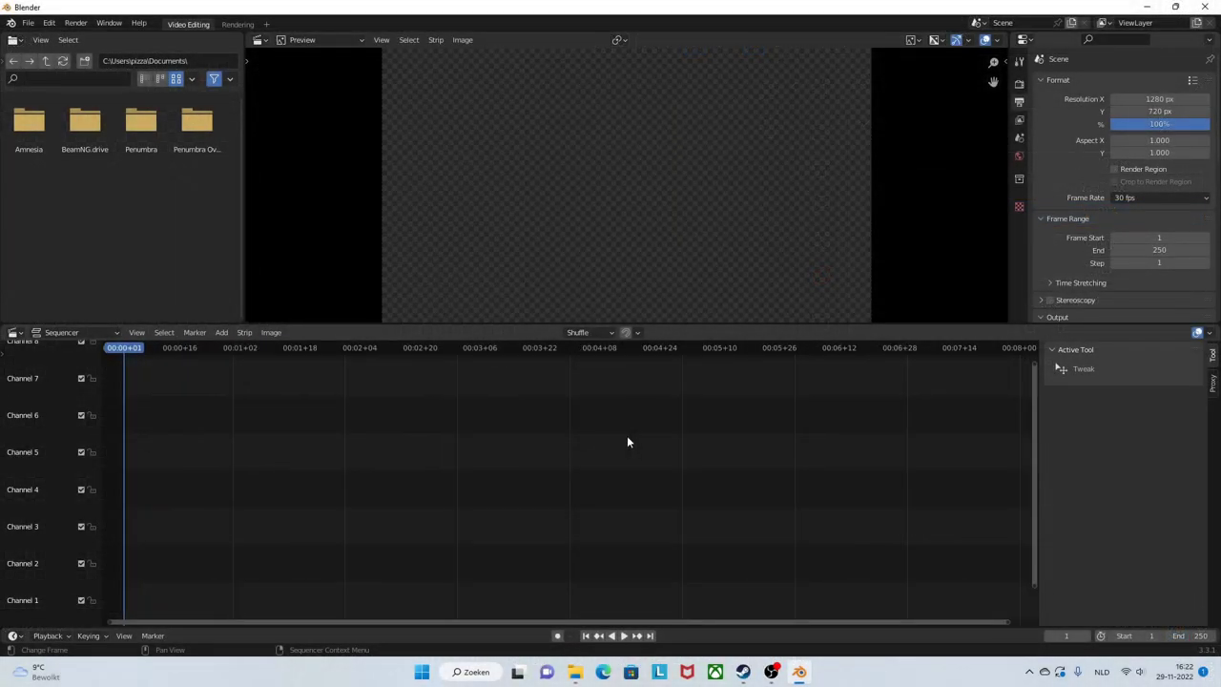
scroll(626, 435, down, 3)
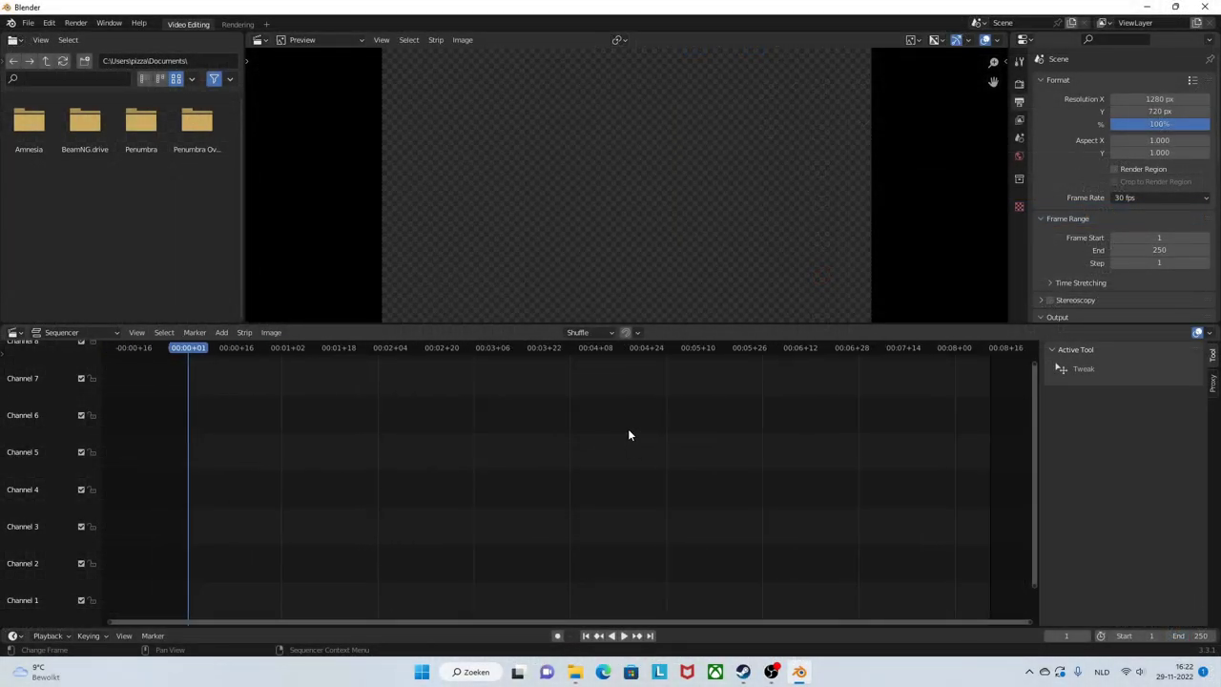
scroll(628, 435, down, 4)
scroll(628, 435, up, 2)
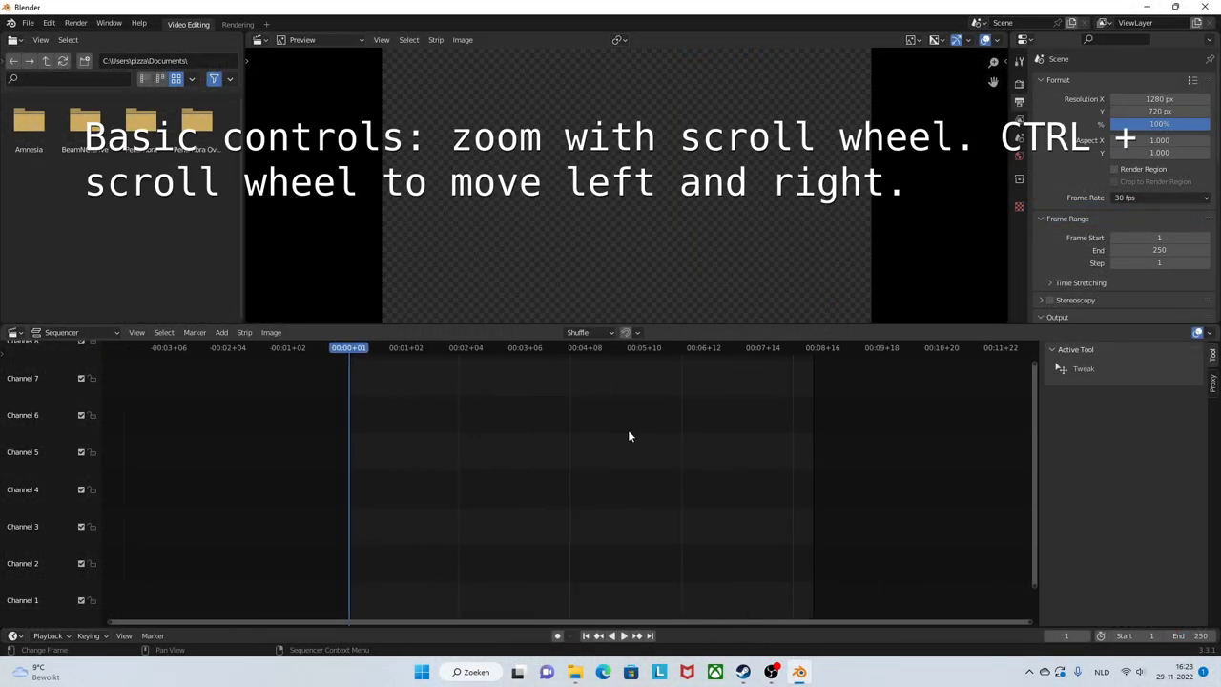
ctrl+scroll(630, 436, down, 4)
ctrl+scroll(629, 436, up, 8)
ctrl+scroll(630, 436, down, 6)
ctrl+scroll(630, 435, up, 5)
ctrl+scroll(630, 436, down, 2)
scroll(629, 436, up, 2)
scroll(629, 436, down, 1)
ctrl+scroll(629, 436, up, 4)
scroll(629, 436, down, 2)
scroll(630, 436, up, 2)
ctrl+scroll(630, 436, down, 3)
ctrl+scroll(630, 436, up, 5)
scroll(631, 436, up, 2)
scroll(631, 436, down, 7)
scroll(629, 436, up, 2)
scroll(629, 436, down, 1)
scroll(630, 436, up, 1)
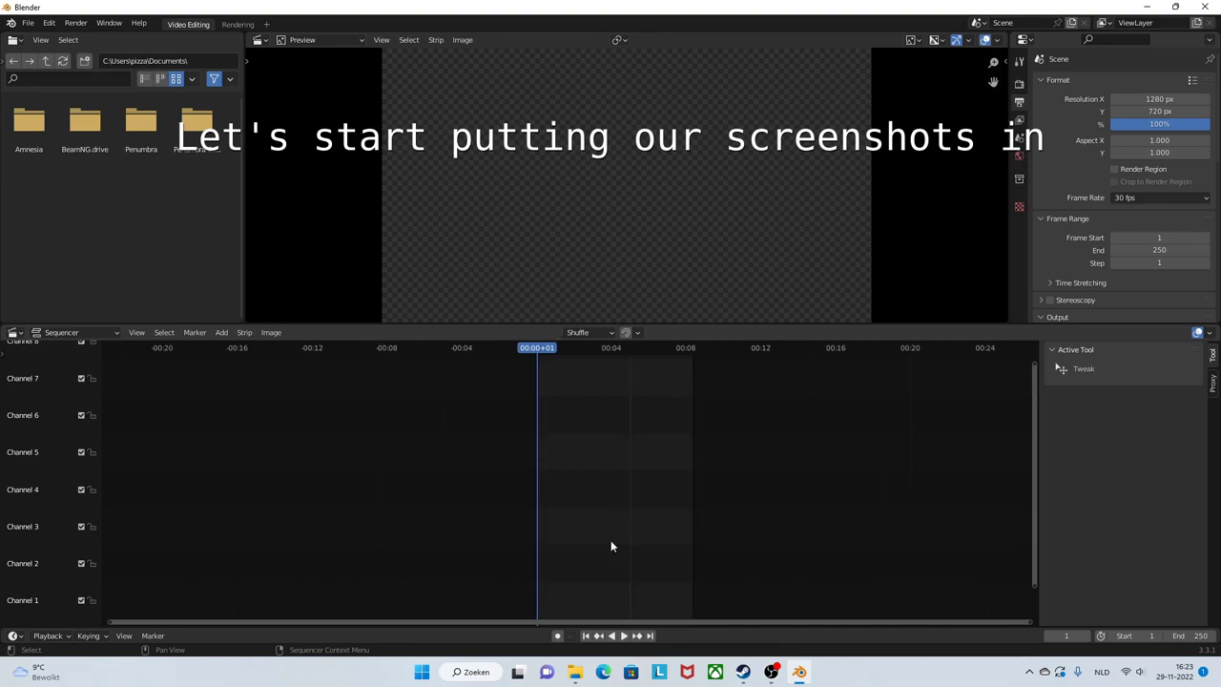
Add screenshots koth_suijin0000 to koth_suijin0003 from the GarrysMod screenshots folder as consecutive strips on channel 4 from the timeline's start
click(584, 671)
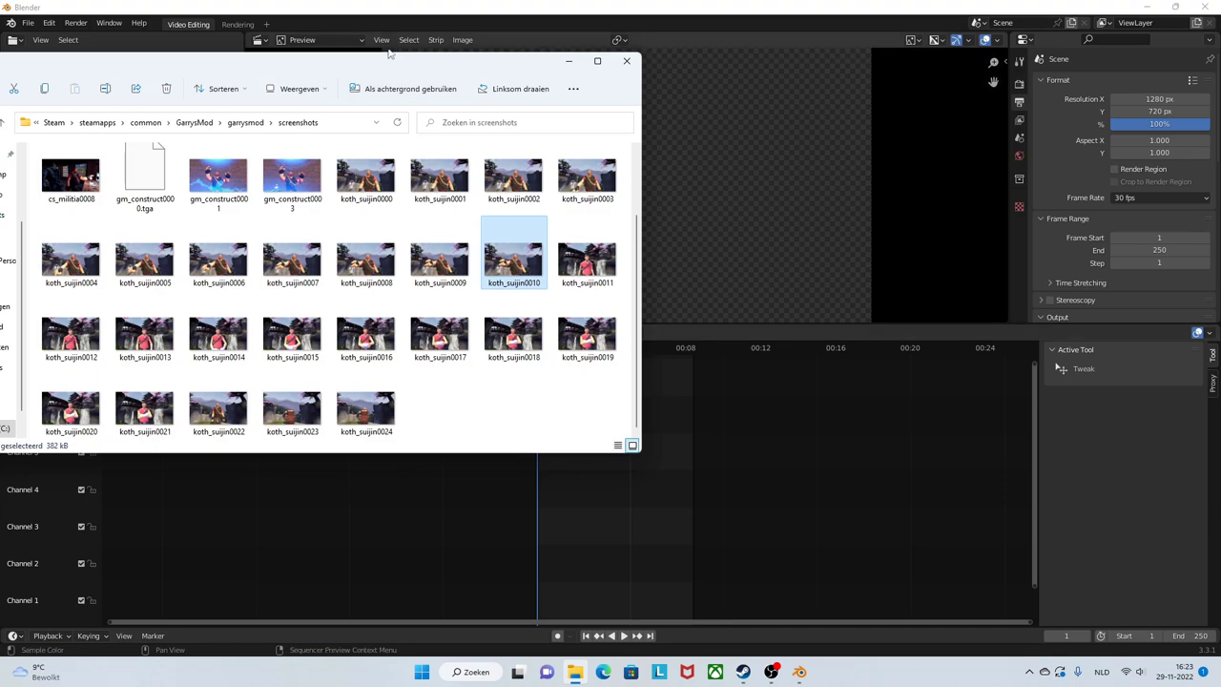
drag(353, 69, 659, 93)
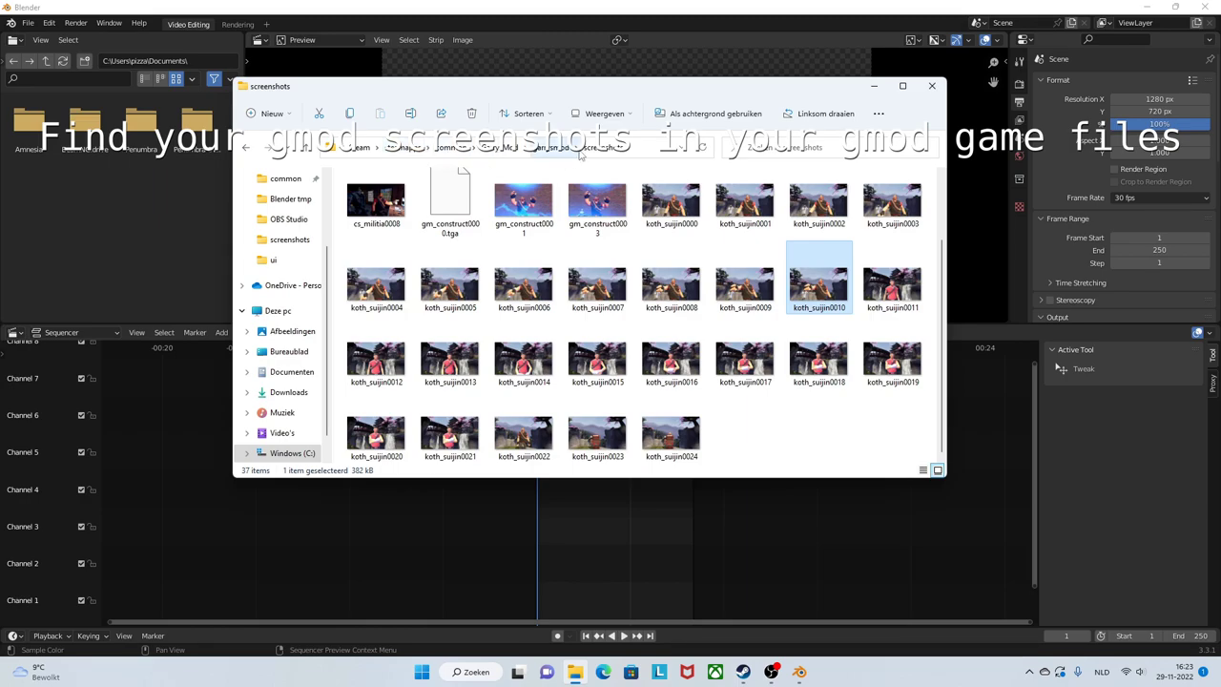
drag(597, 96, 118, 95)
drag(191, 209, 549, 404)
drag(535, 526, 540, 537)
drag(264, 210, 549, 489)
drag(338, 210, 534, 378)
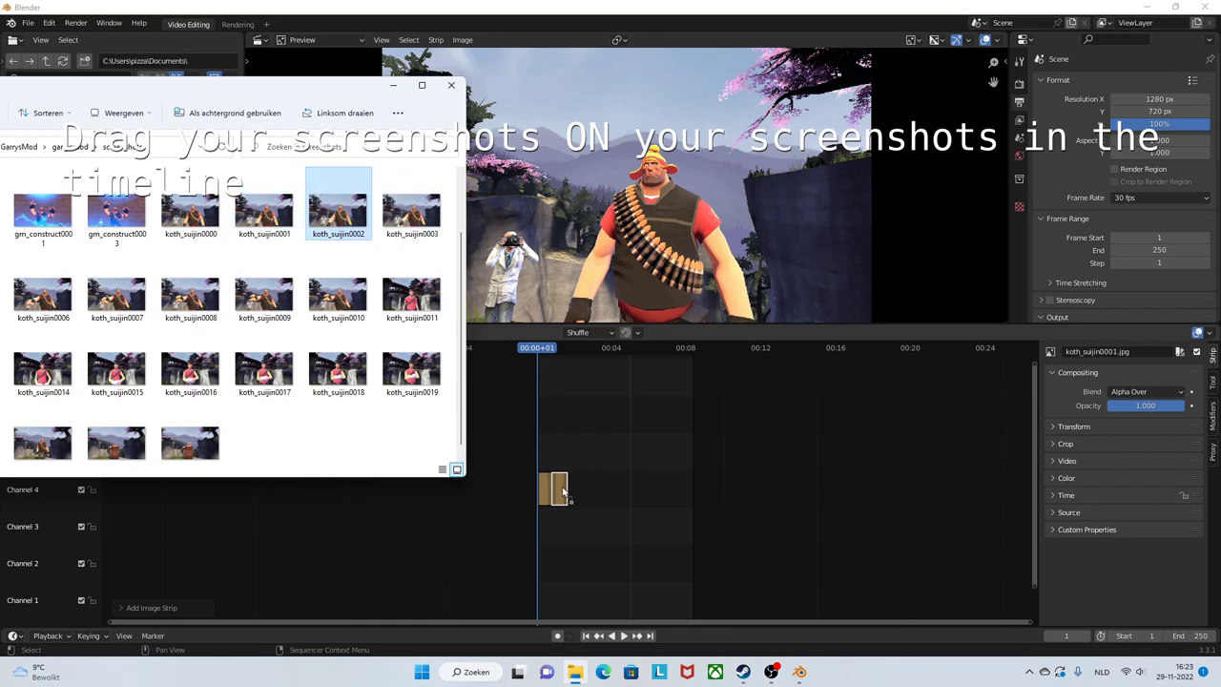
drag(434, 221, 588, 454)
Append screenshots koth_suijin0004 to koth_suijin0010 in order after the existing strips on channel 4, and minimize the screenshots folder
drag(134, 86, 490, 33)
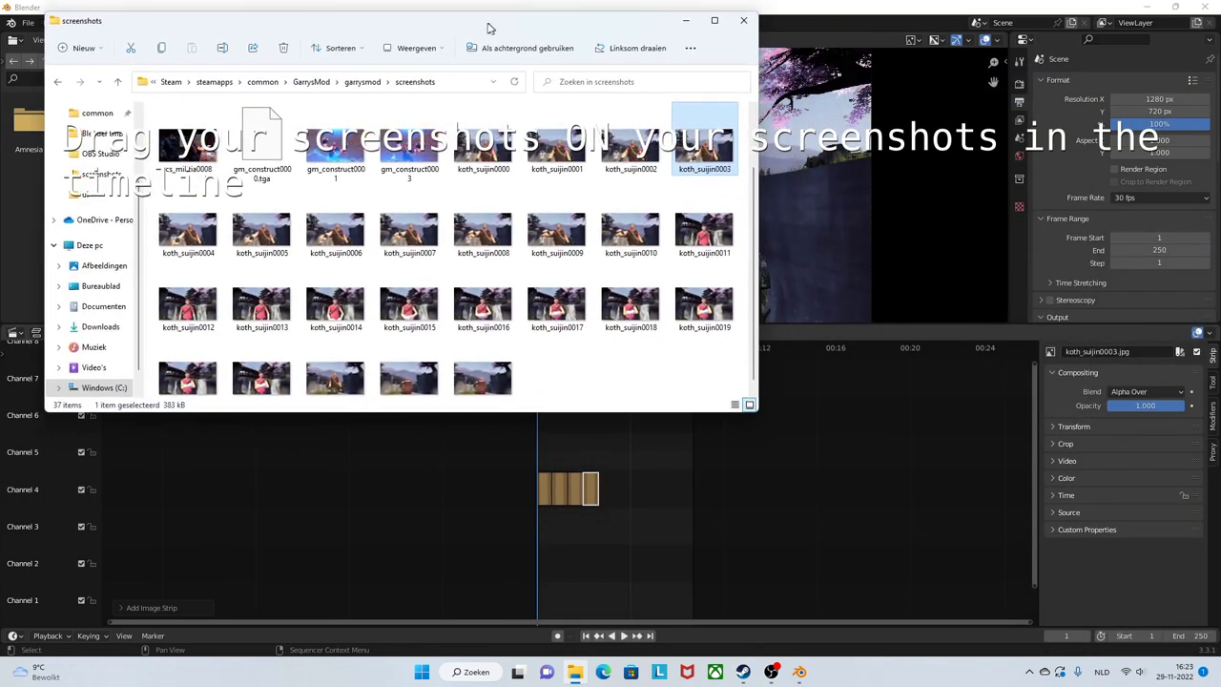
drag(186, 229, 601, 494)
drag(259, 229, 611, 488)
drag(333, 219, 627, 489)
drag(407, 219, 660, 492)
click(489, 227)
drag(555, 221, 679, 490)
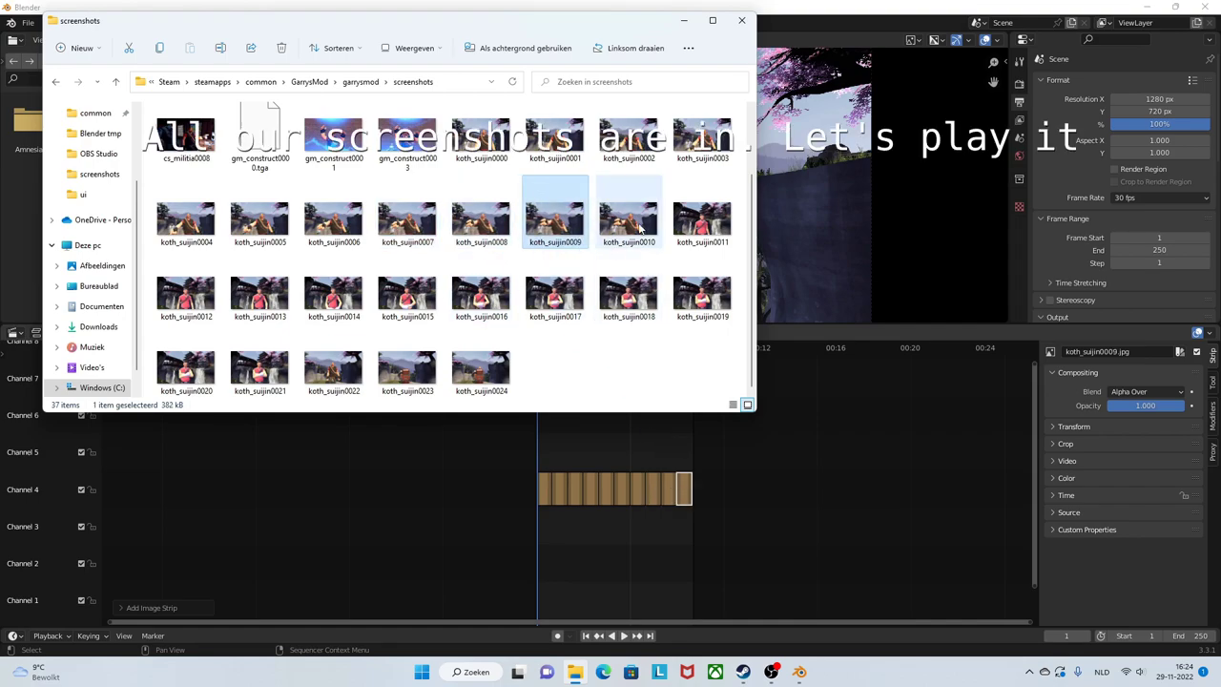
drag(641, 229, 694, 494)
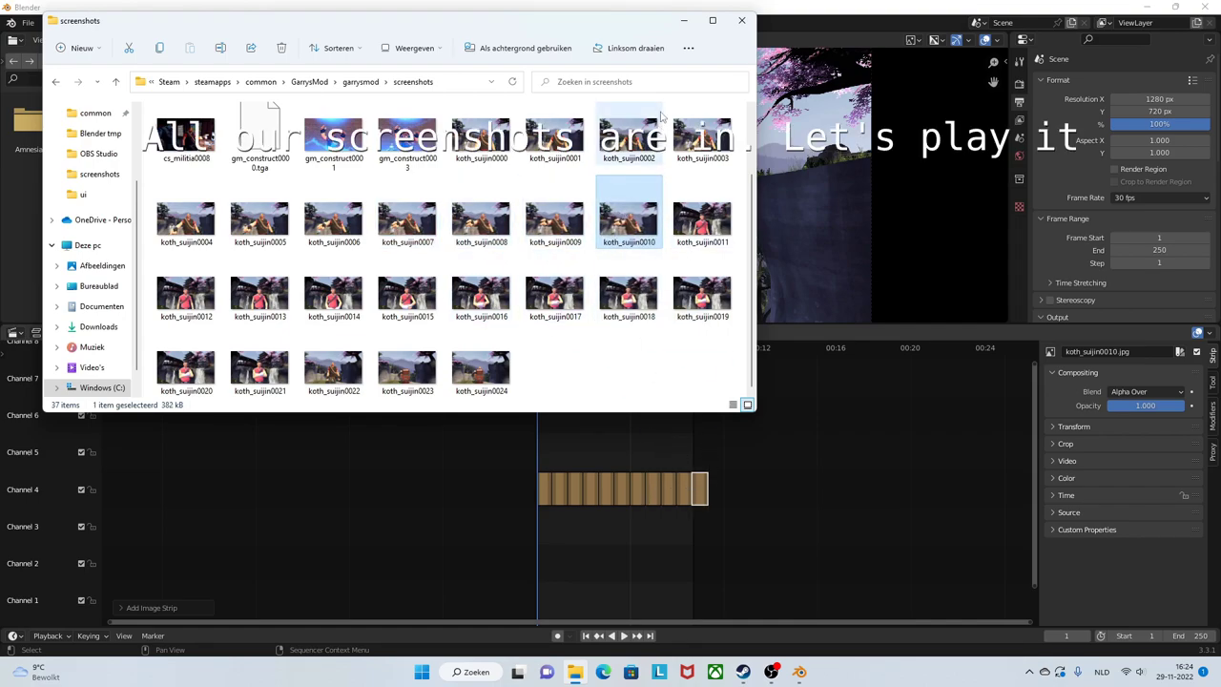
click(683, 20)
Play the start of the sequence to check its speed, stop it and scrub the playhead past the last strip to 00:09+16
scroll(690, 415, up, 1)
scroll(685, 415, up, 5)
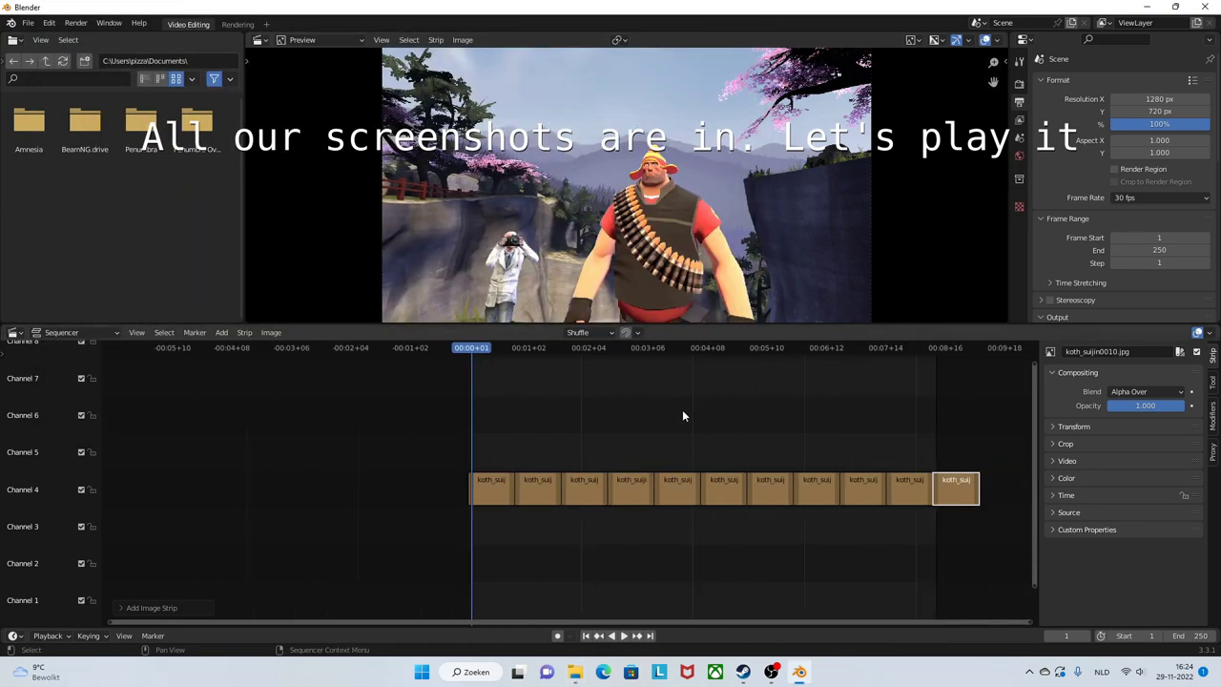
click(624, 635)
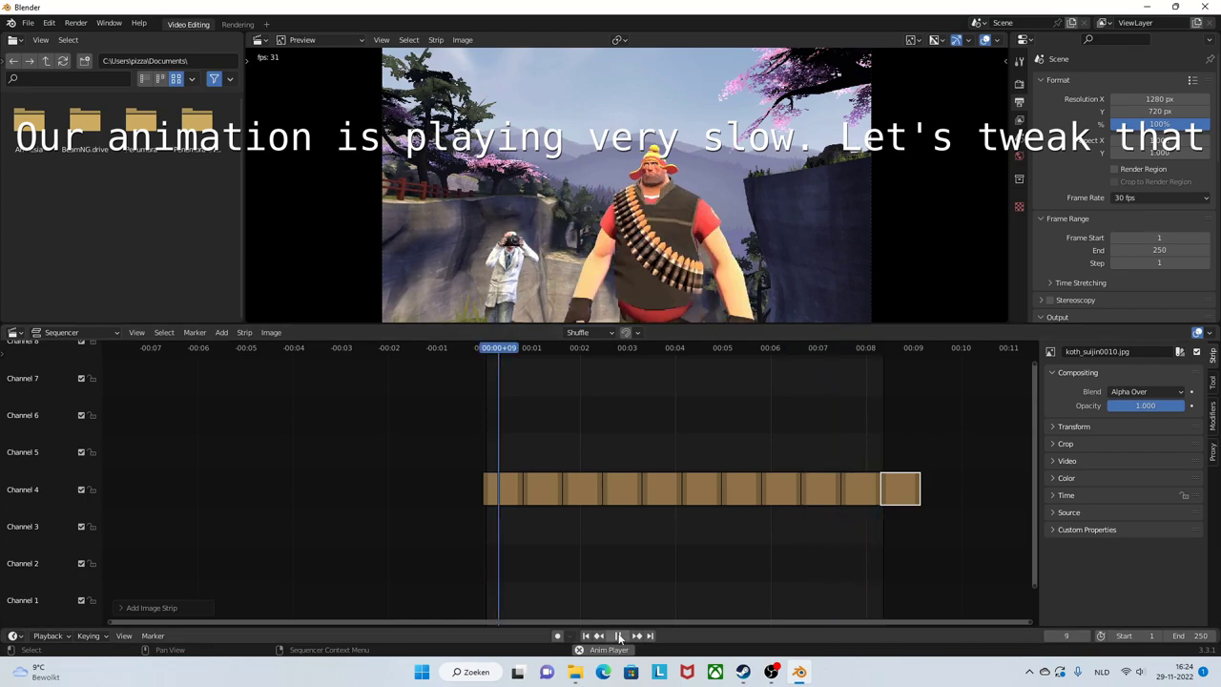
key(space)
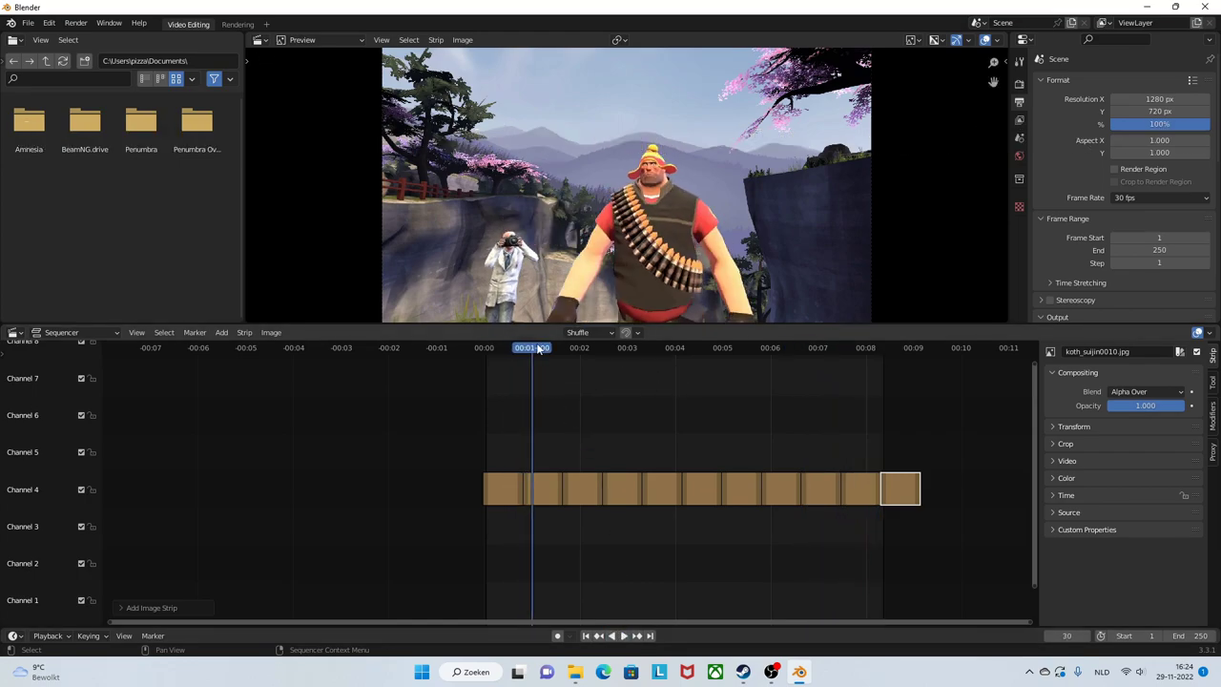
drag(533, 352, 940, 364)
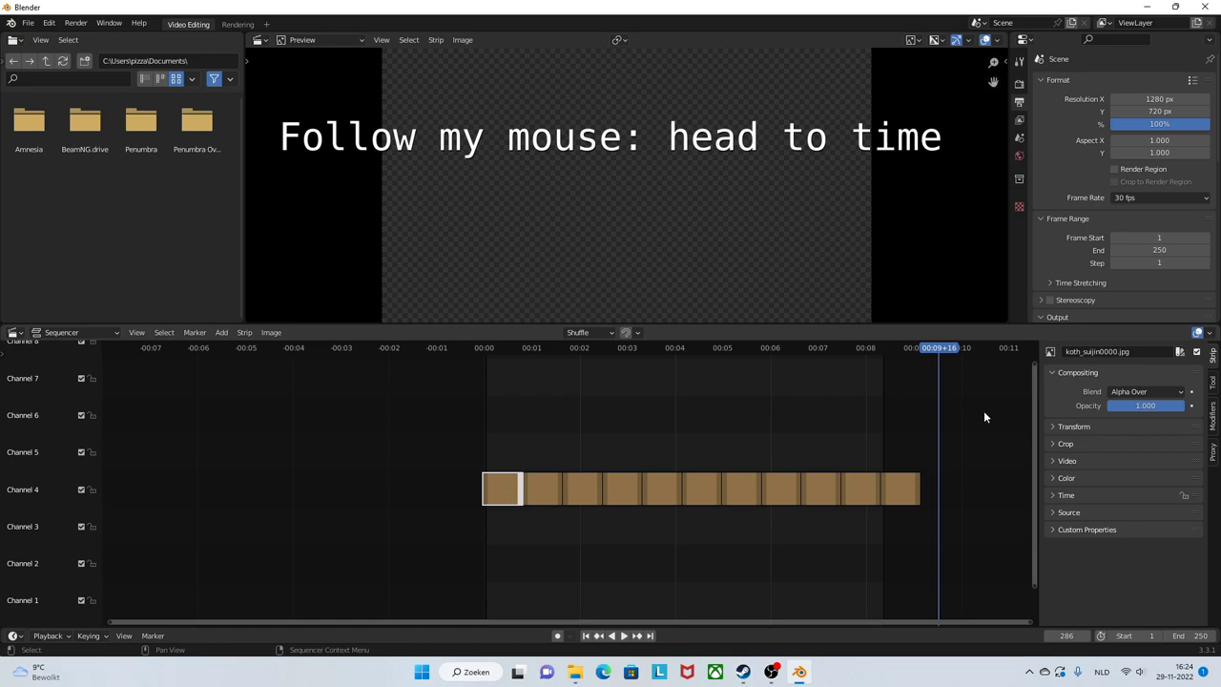
Set the duration of the first two screenshot strips, koth_suijin0000 and koth_suijin0001, to 1 frame each
click(1058, 496)
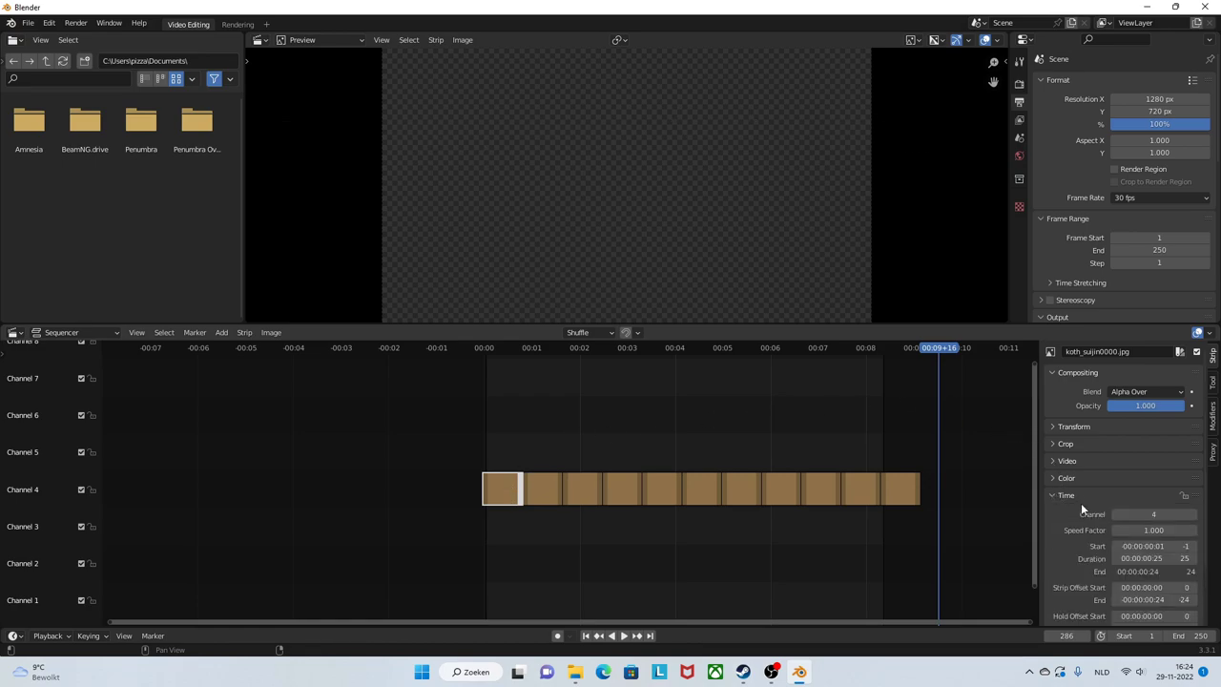
scroll(1080, 505, down, 3)
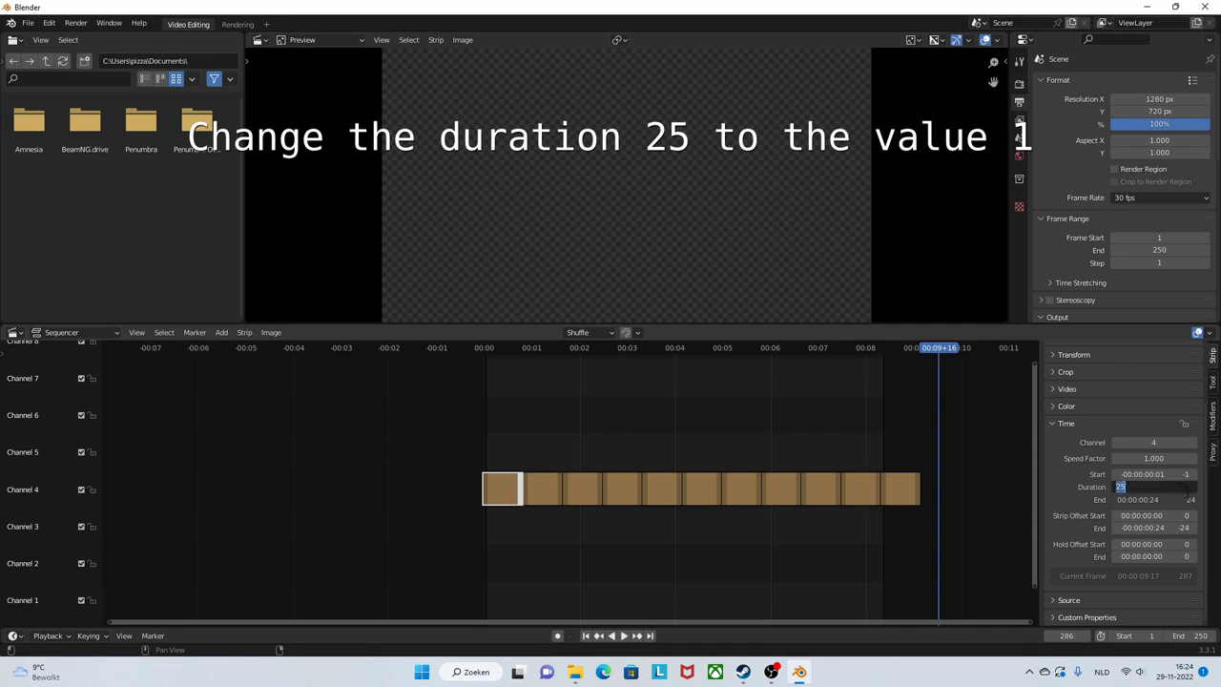
key(Return)
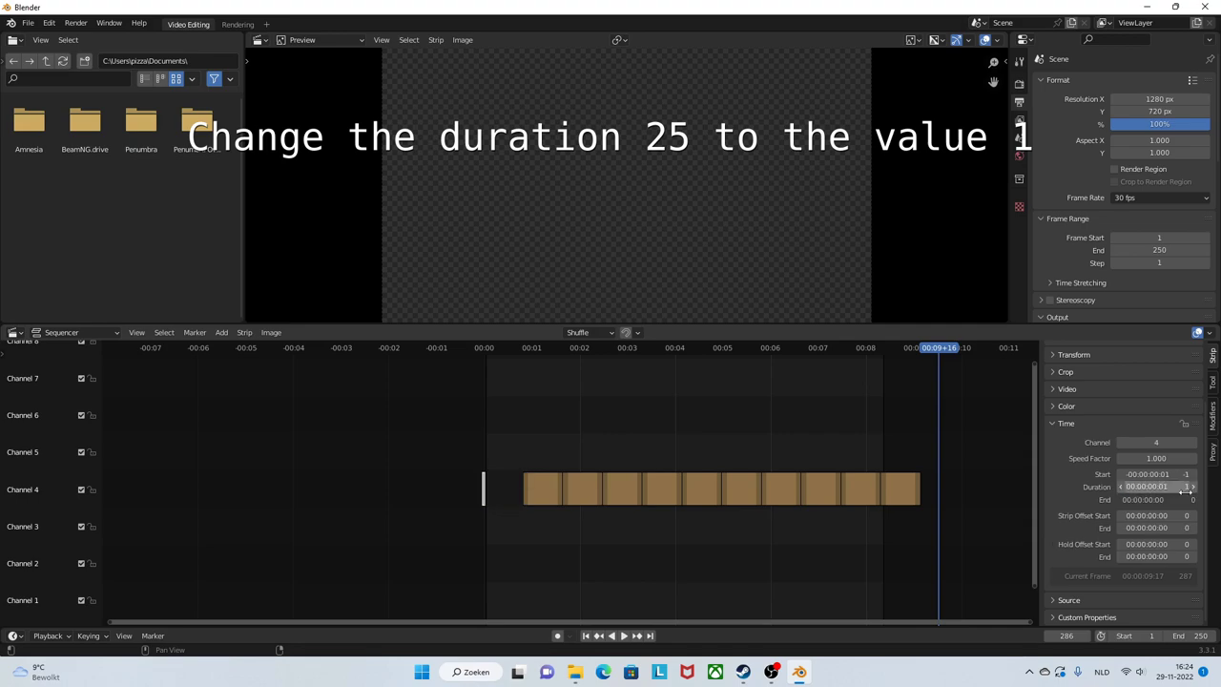
click(541, 484)
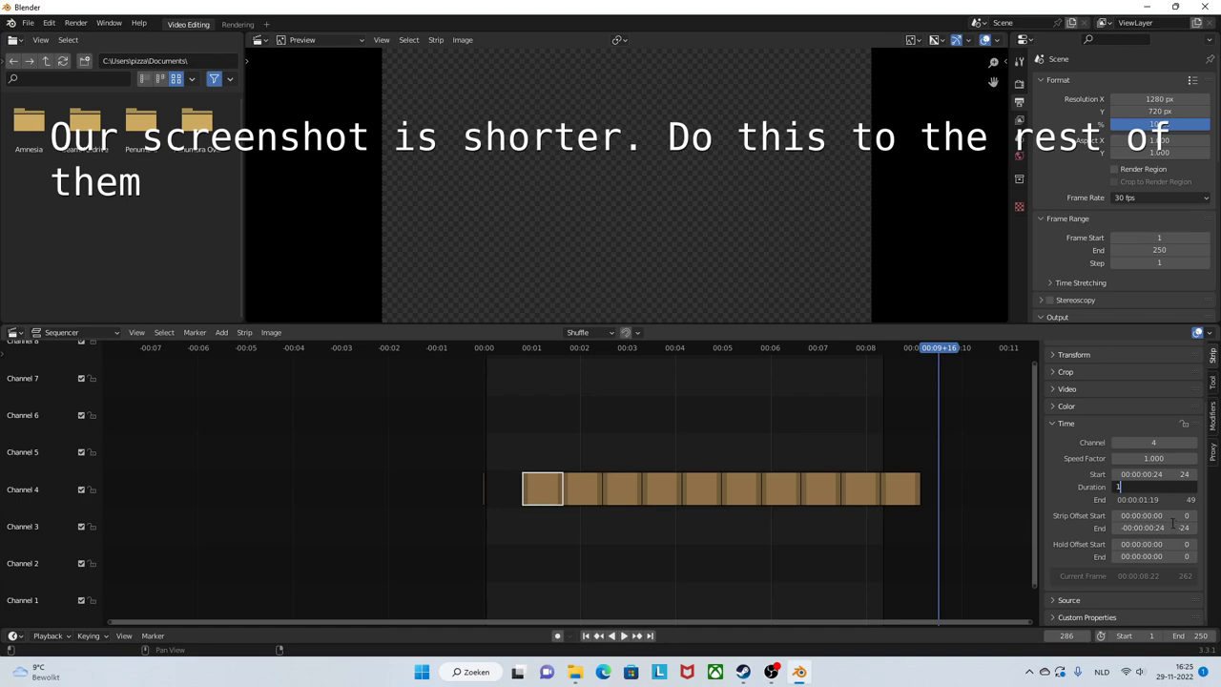
text(1)
key(Return)
Set the duration of the third, fourth and fifth screenshot strips on channel 4 to 1 frame each
click(577, 491)
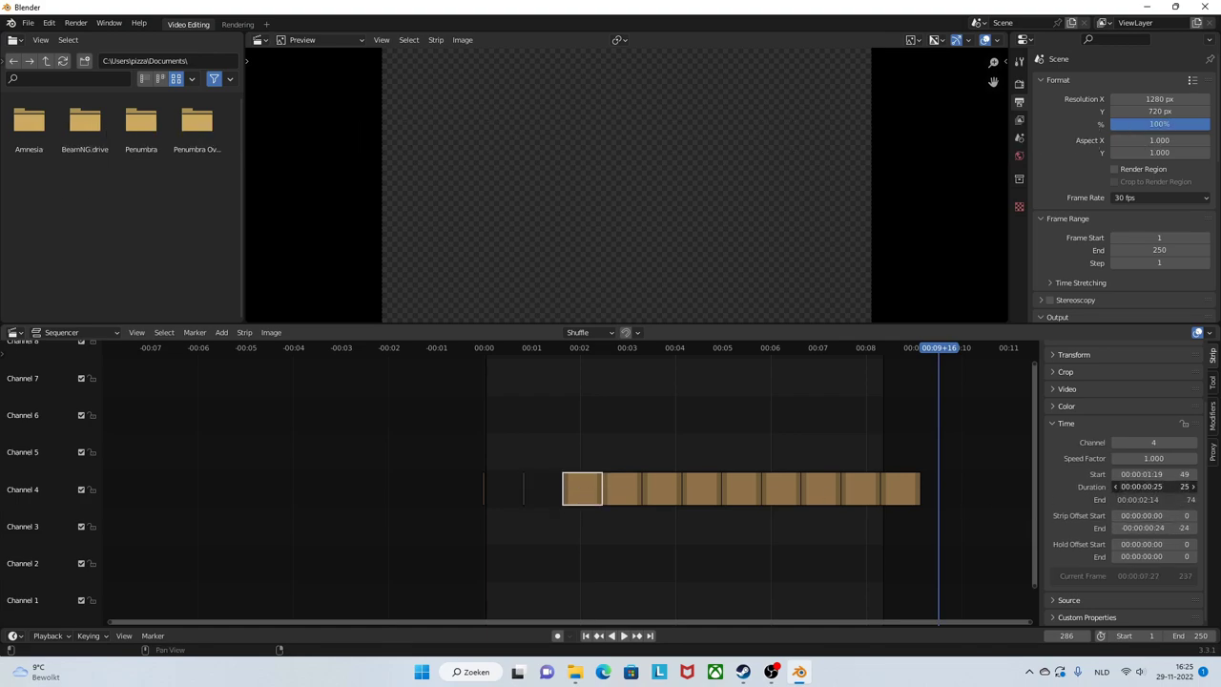
text(1)
key(Return)
click(621, 489)
click(1154, 487)
text(1)
key(Return)
click(662, 489)
click(1154, 486)
text(1)
key(Return)
Set the duration of the sixth, seventh and eighth screenshot strips to 1 frame each
click(703, 488)
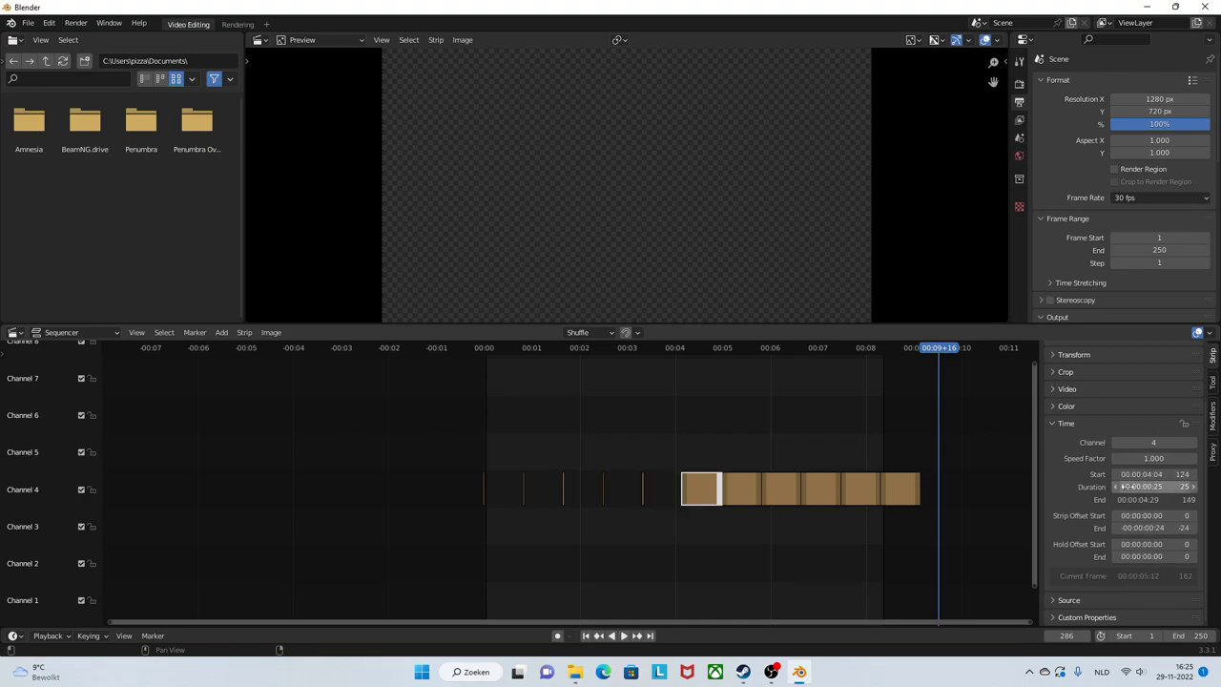
click(1155, 486)
text(1)
key(Return)
click(742, 488)
click(1131, 489)
text(1)
key(Return)
click(782, 488)
click(1135, 486)
text(1)
key(Return)
Set the duration of the ninth and tenth screenshot strips to 1 frame each, leaving out the last strip
click(820, 489)
click(1135, 486)
text(1)
key(Return)
click(862, 488)
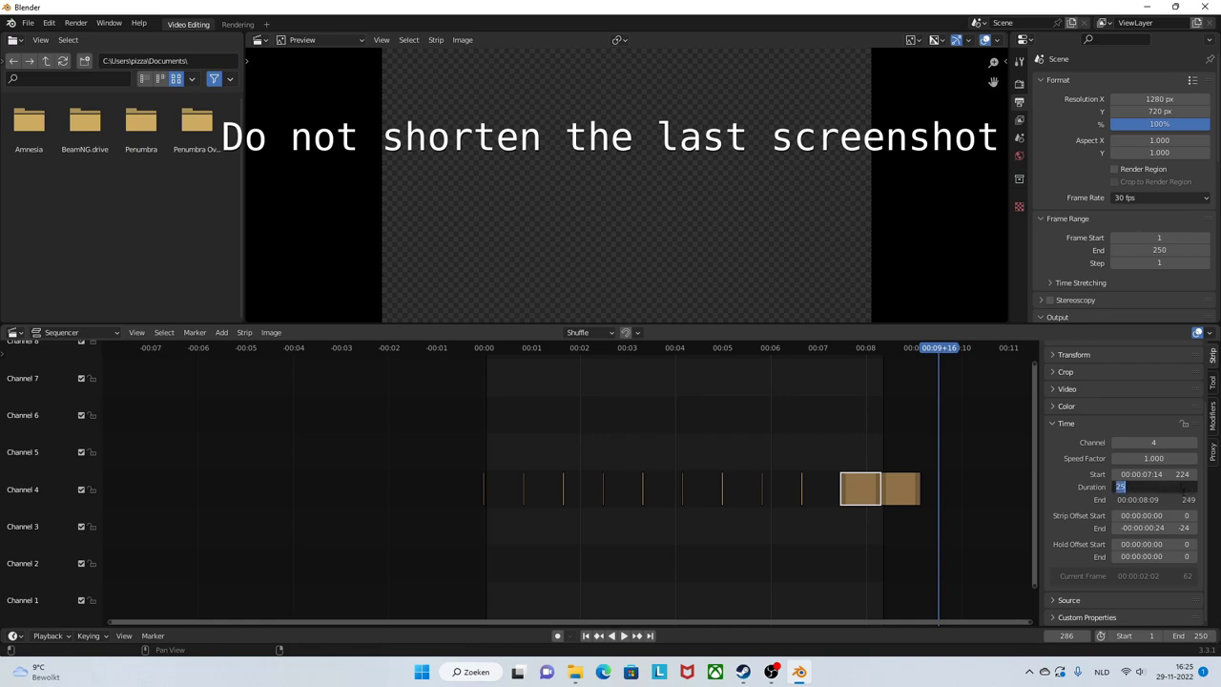
click(1135, 486)
text(1)
key(Return)
Play the shortened sequence from the timeline's start and stop it around 00:02
drag(501, 355, 485, 349)
click(623, 635)
click(618, 635)
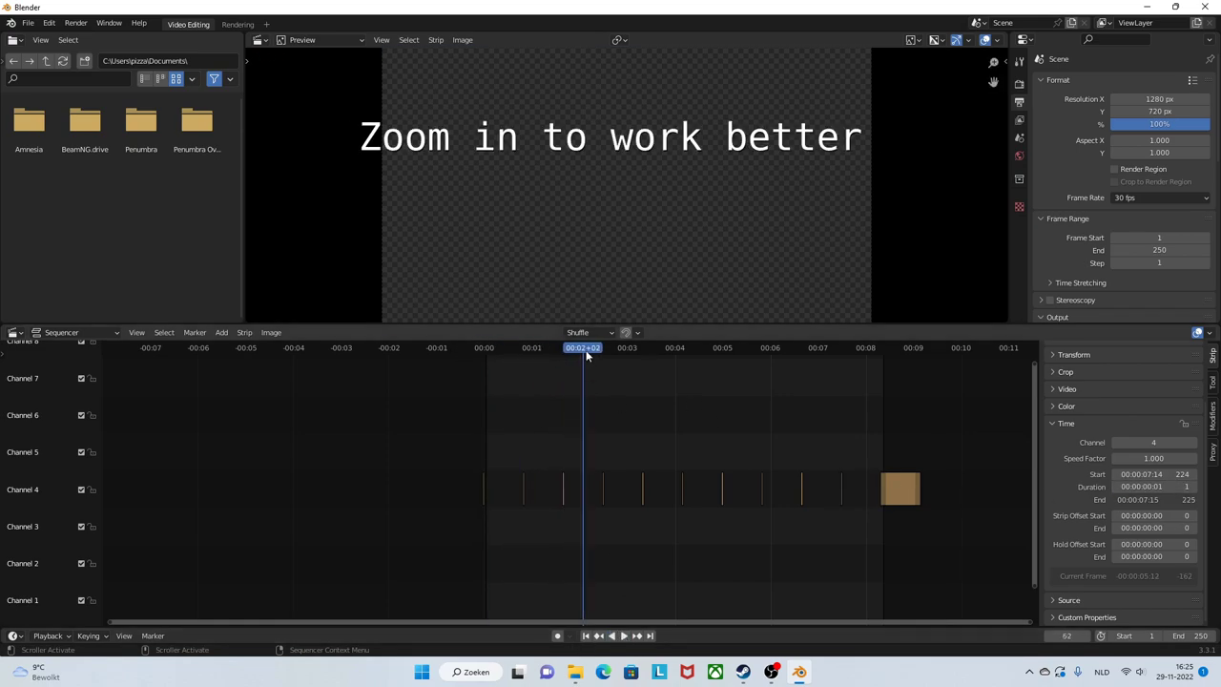
Step the playhead frame by frame back to 00:00+00 and try to scrub it before the timeline's start onto the first strip
scroll(620, 449, up, 8)
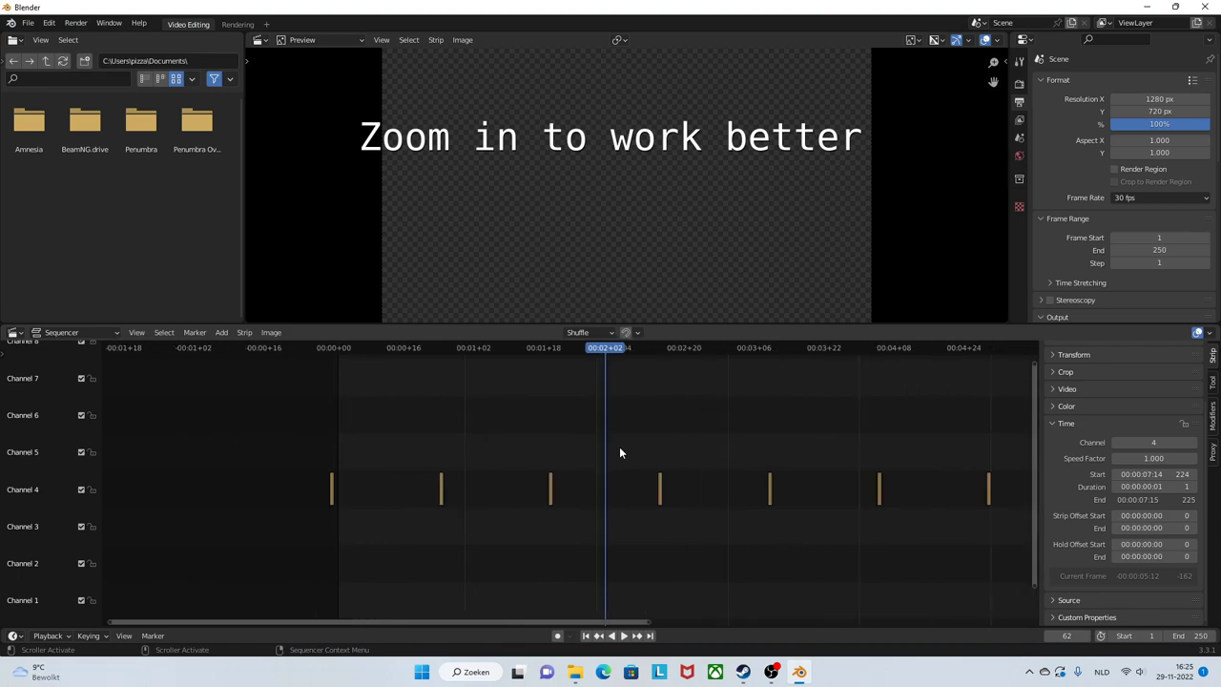
scroll(618, 452, down, 1)
key(Left)
key(Left)
key(Right)
key(Right)
key(Right)
key(Left)
key(Left)
key(Left)
key(Left)
key(Left)
key(Left)
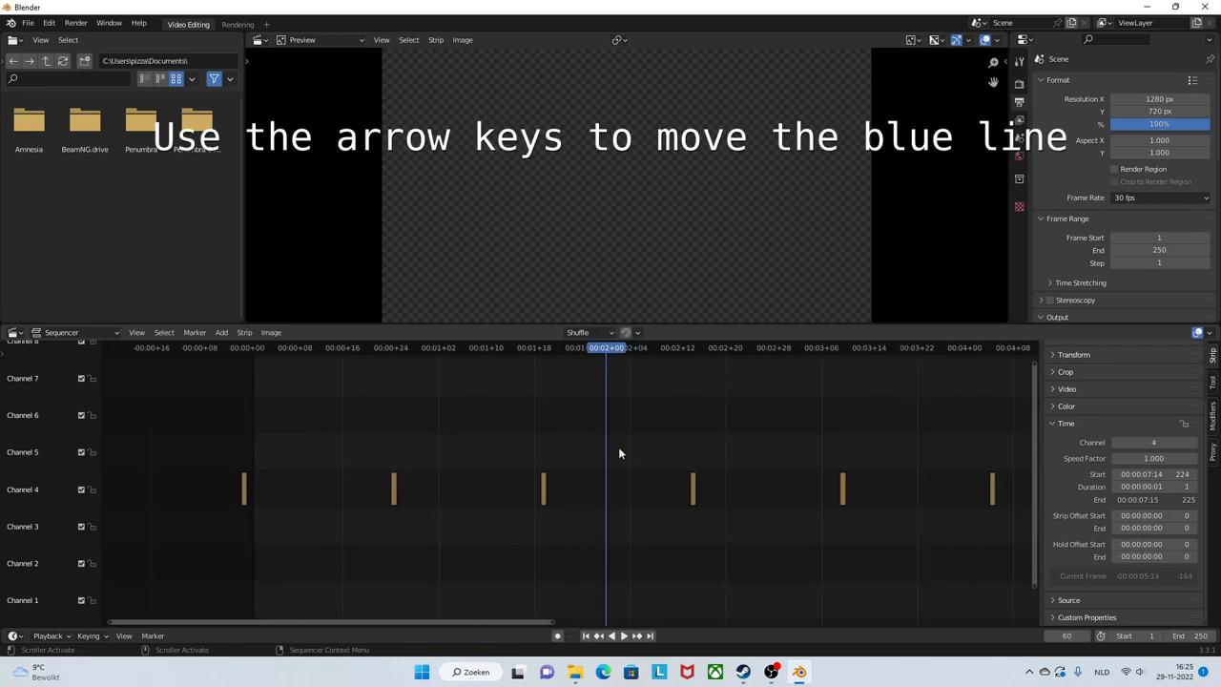
key(Left)
key(Left)
key(Left)
key(Left)
key(Left)
key(Right)
key(Right)
key(Right)
key(Right)
key(Right)
key(Right)
key(Right)
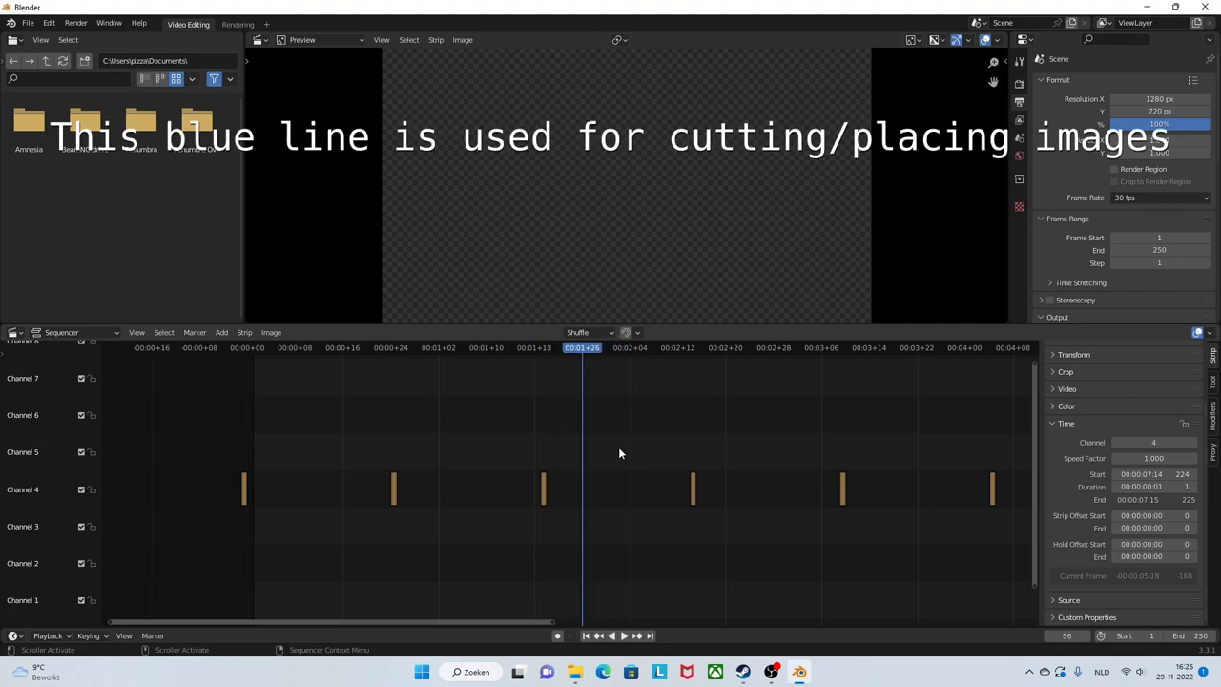
key(Left)
key(Left)
key(Left)
key(Left)
key(Left)
key(Left)
key(Left)
key(Left)
key(Left)
key(Left)
key(Left)
key(Left)
key(Left)
key(Left)
key(Left)
key(Left)
key(Left)
key(Left)
key(Left)
key(Left)
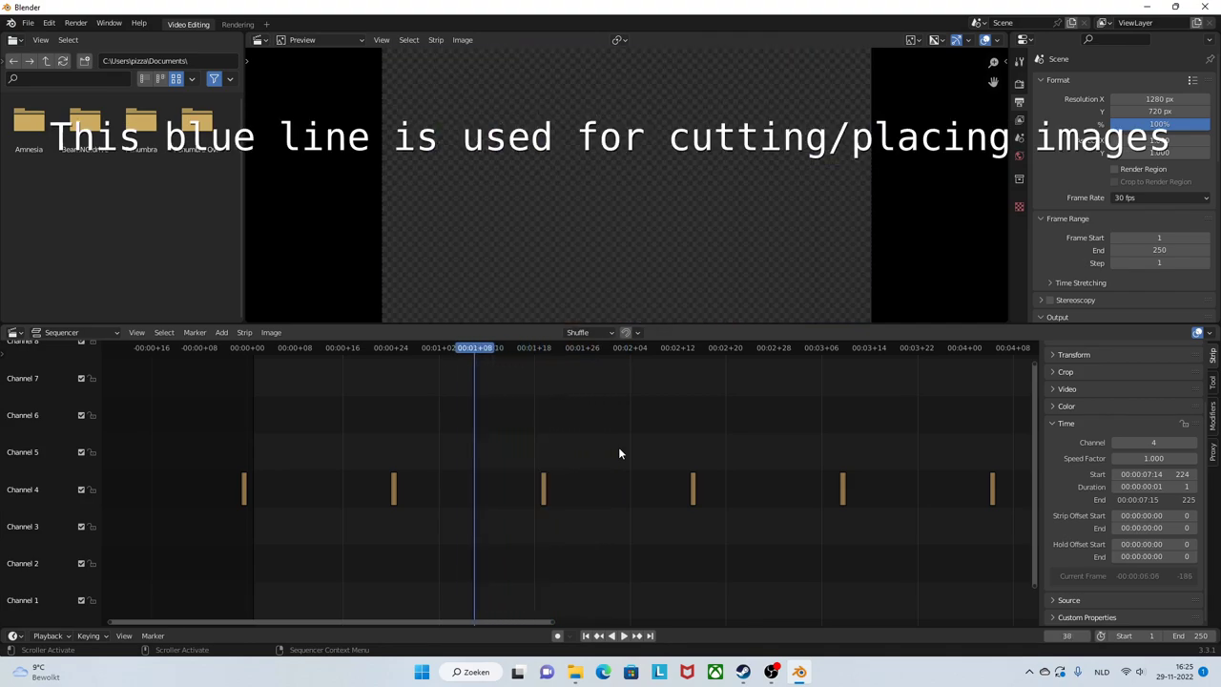
key(Left)
key(Left)
key(Left)
key(Left)
key(Left)
key(Left)
key(Left)
key(Left)
key(Left)
key(Left)
key(Left)
key(Left)
key(Left)
key(Left)
key(Left)
key(Left)
key(Left)
key(Left)
key(Right)
key(Right)
key(Right)
key(Right)
key(Right)
key(Right)
key(Right)
key(Right)
key(Right)
key(Right)
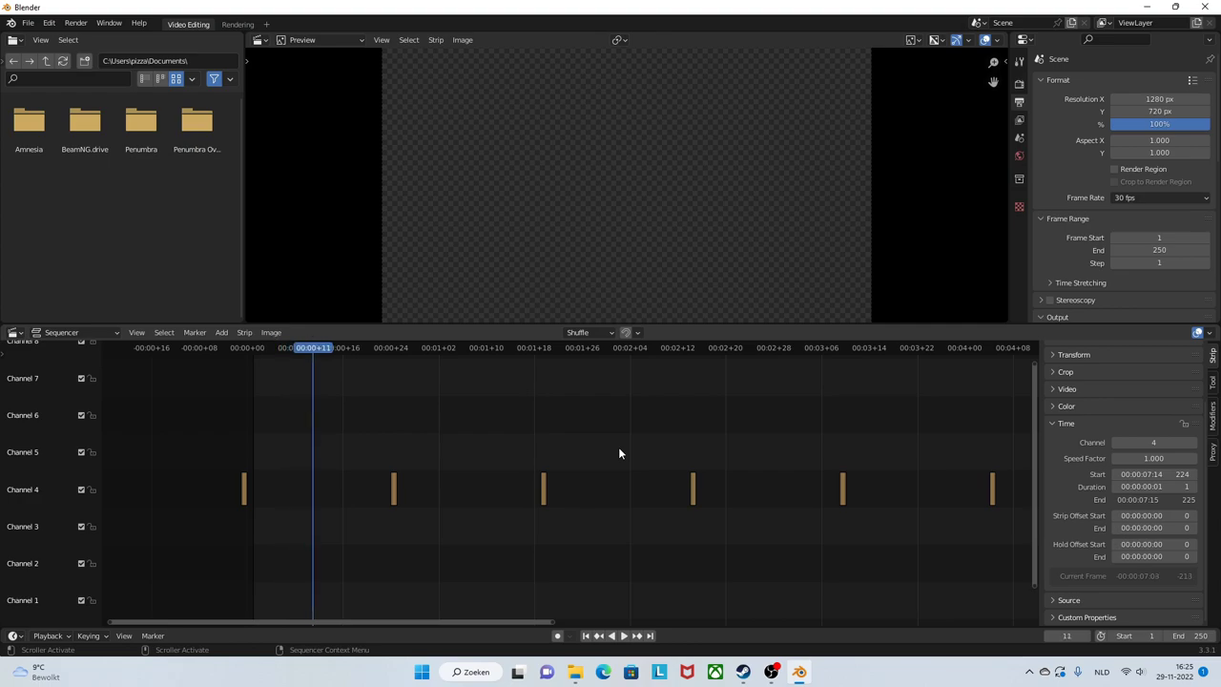
key(Left)
key(Left)
key(Left)
key(Left)
key(Left)
key(Left)
key(Left)
key(Left)
key(Left)
key(Left)
key(Left)
key(Left)
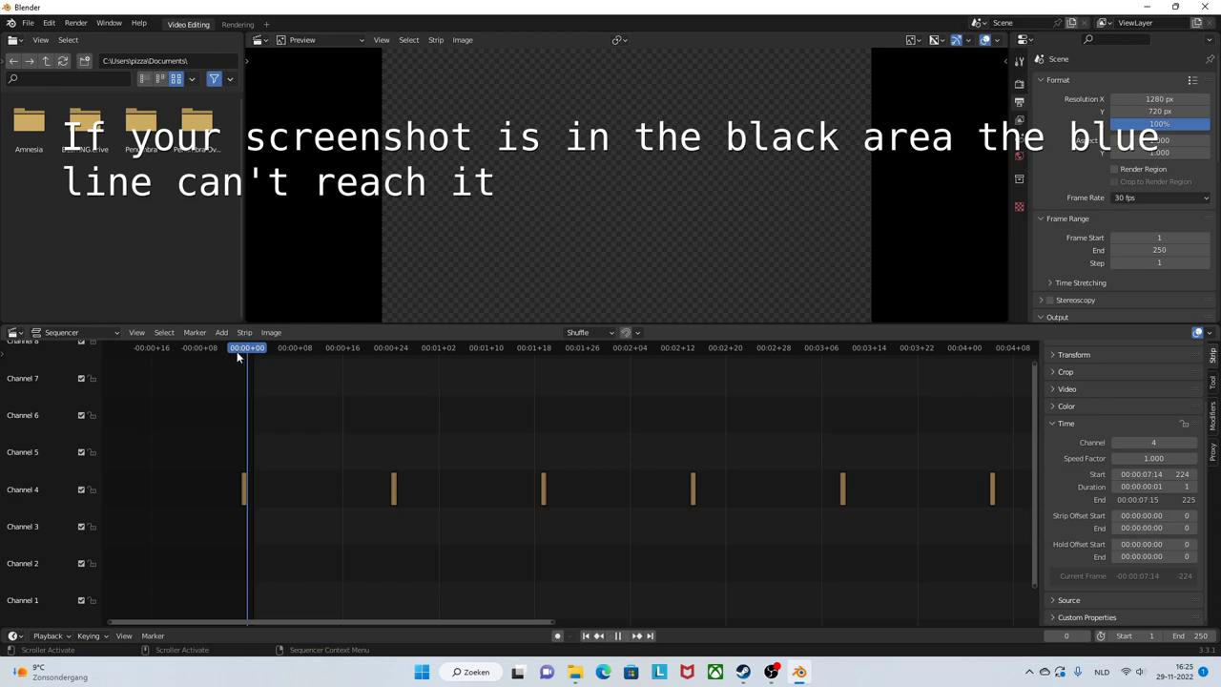
mouse_move(238, 351)
mouse_down()
mouse_move(267, 348)
mouse_move(225, 349)
mouse_up()
Set the start of the first screenshot strip to frame 0
click(243, 489)
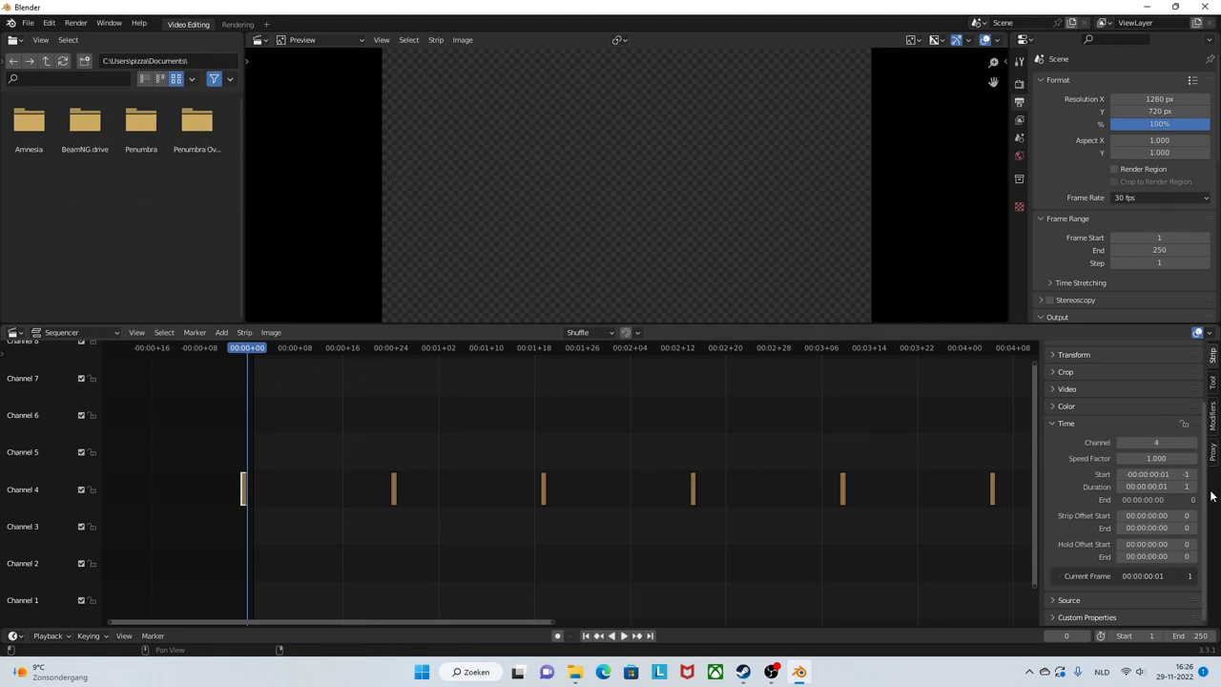
click(1185, 475)
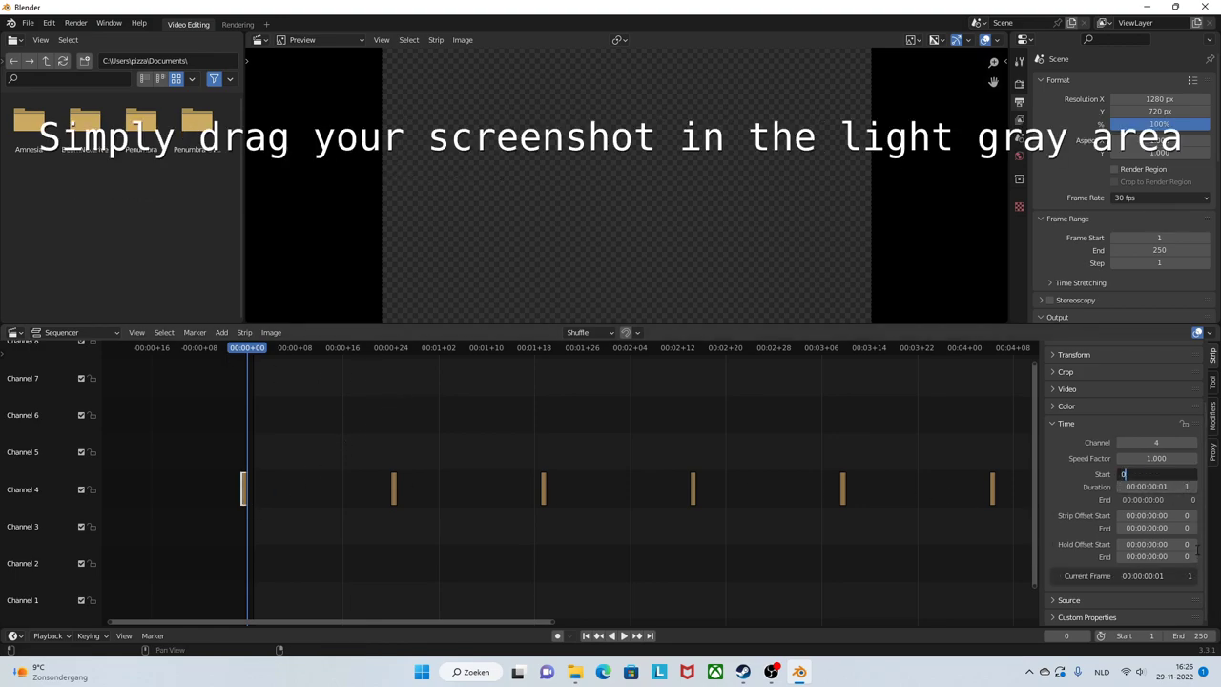
text(0)
key(Return)
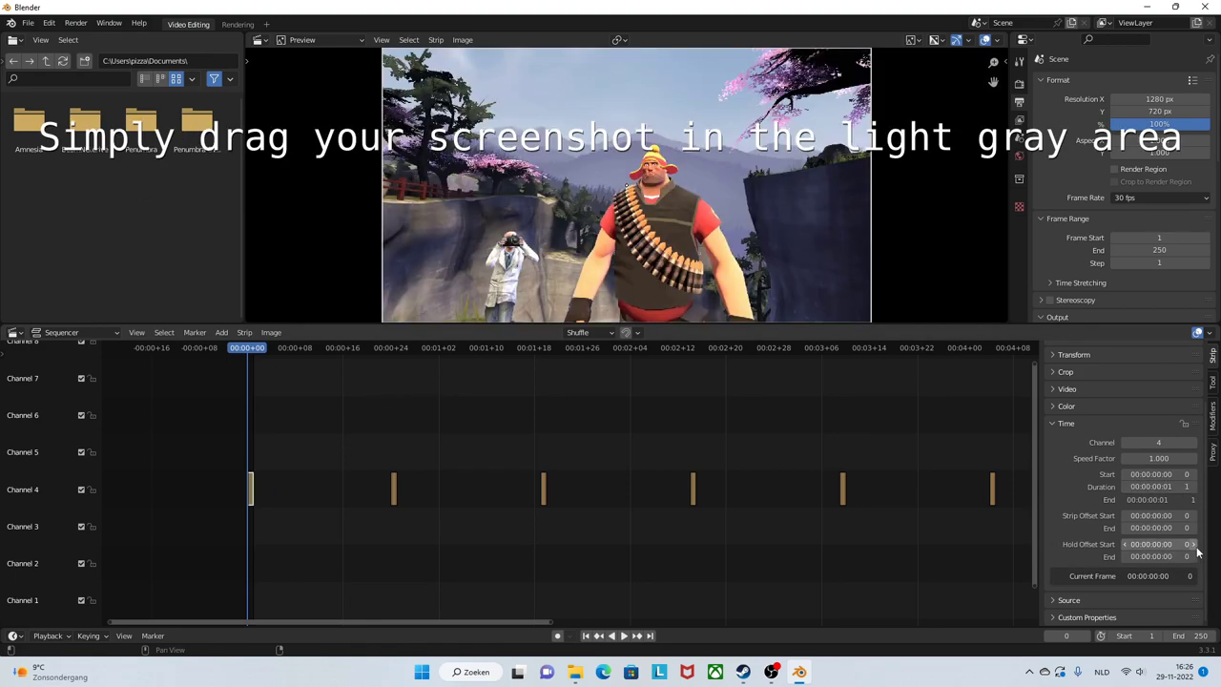
Place the playhead at 00:00+01, directly after the first strip, and snap the second screenshot strip to it
click(318, 348)
key(Left)
key(Left)
key(Left)
key(Left)
key(Left)
key(Left)
key(Left)
key(Left)
key(Left)
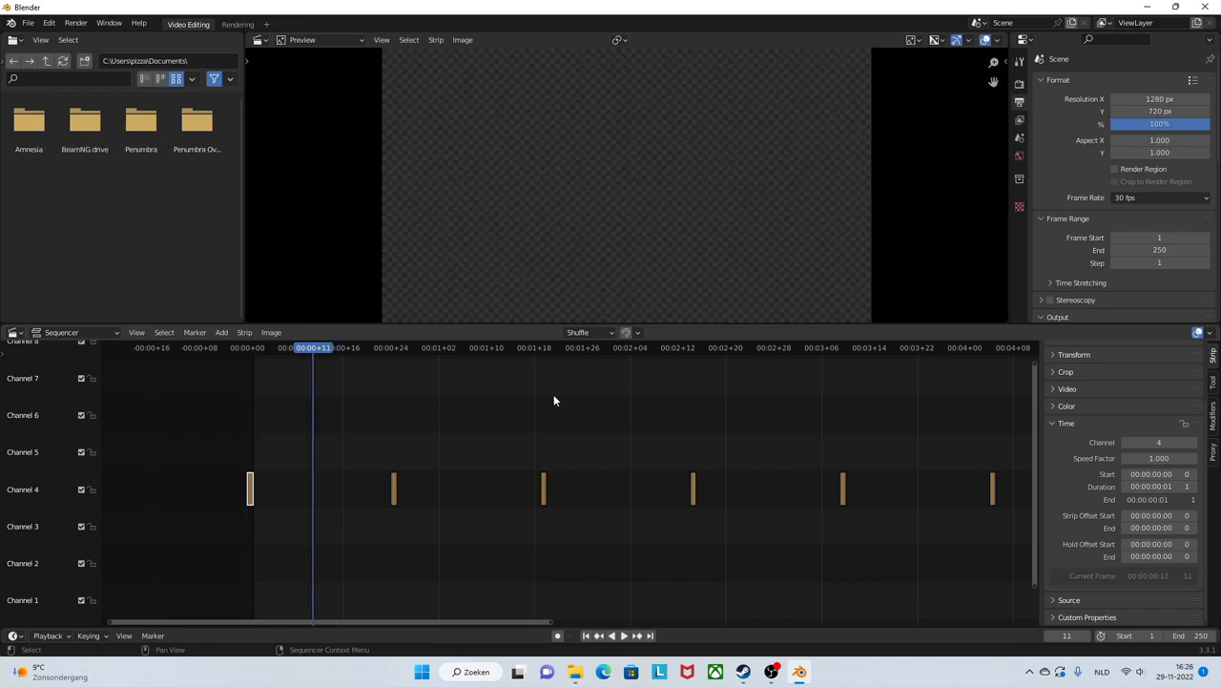
key(Left)
key(Left)
key(Left)
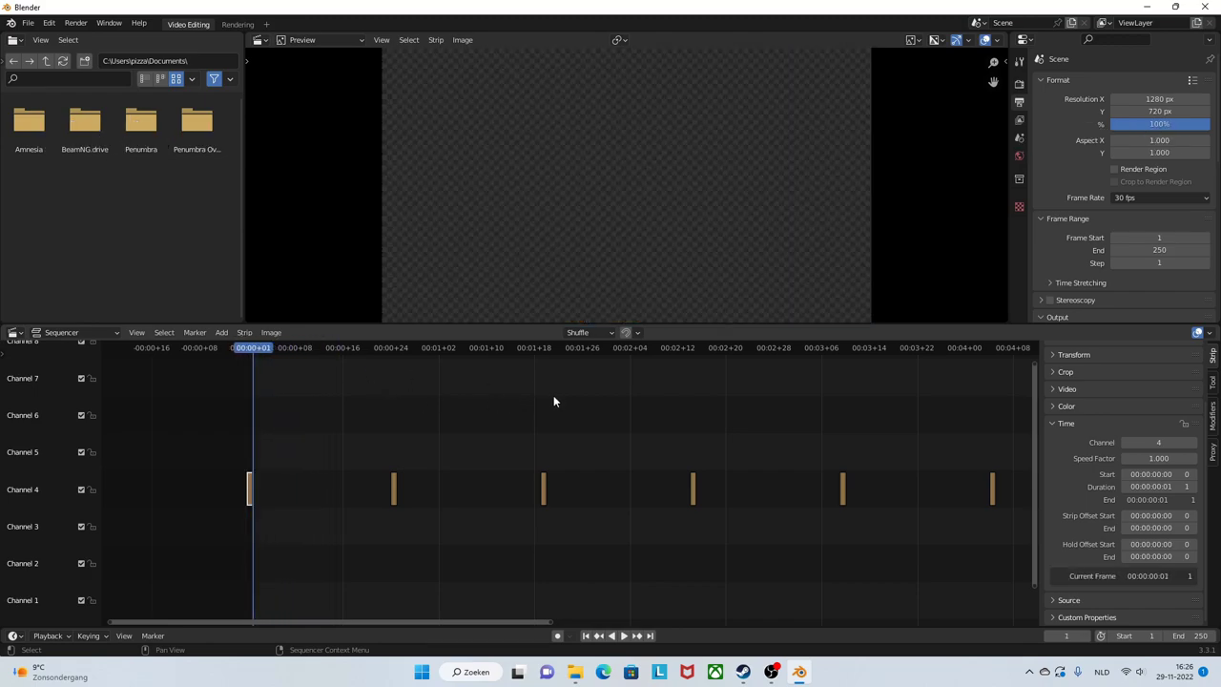
key(Right)
key(Left)
key(Right)
key(Left)
key(Right)
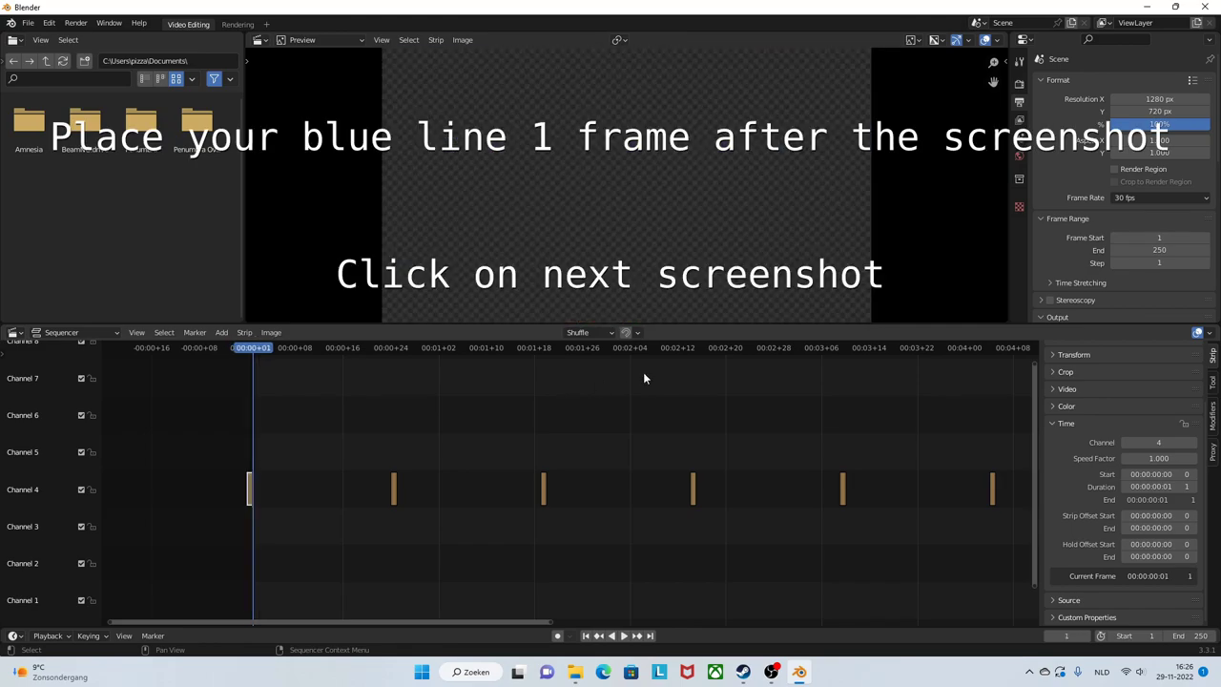
click(394, 490)
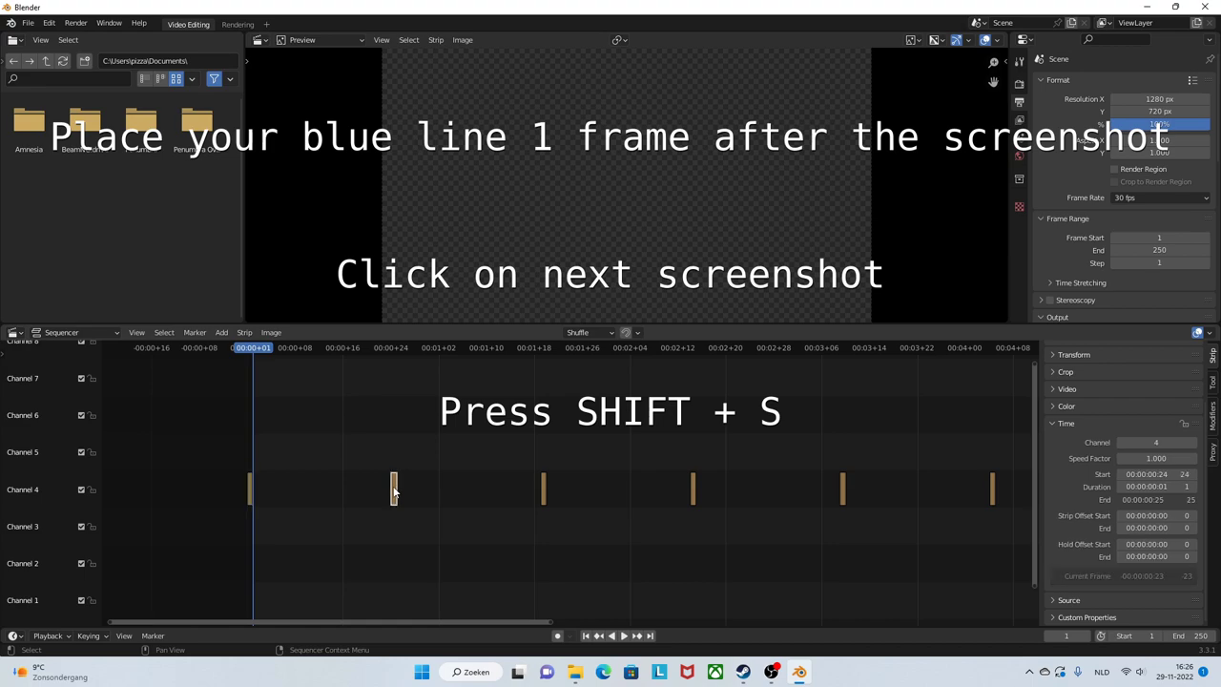
key(shift+s)
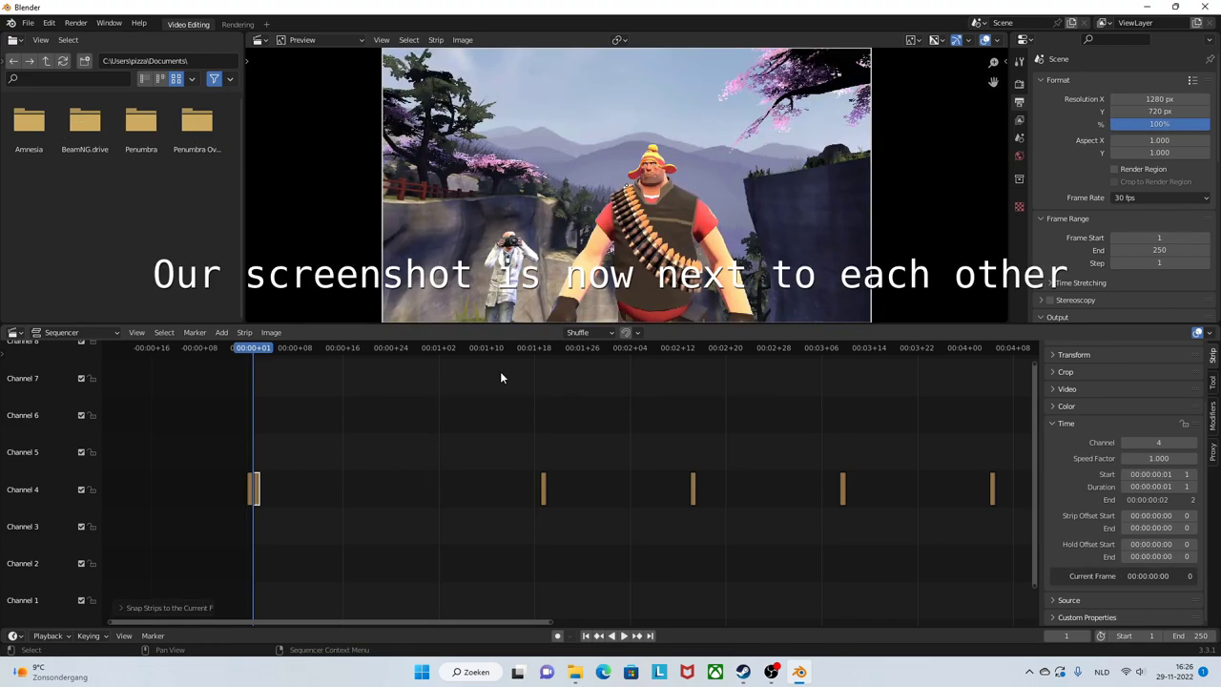
Place the playhead at 00:00+02, directly after the second strip, and snap the third screenshot strip to it
key(Right)
key(Right)
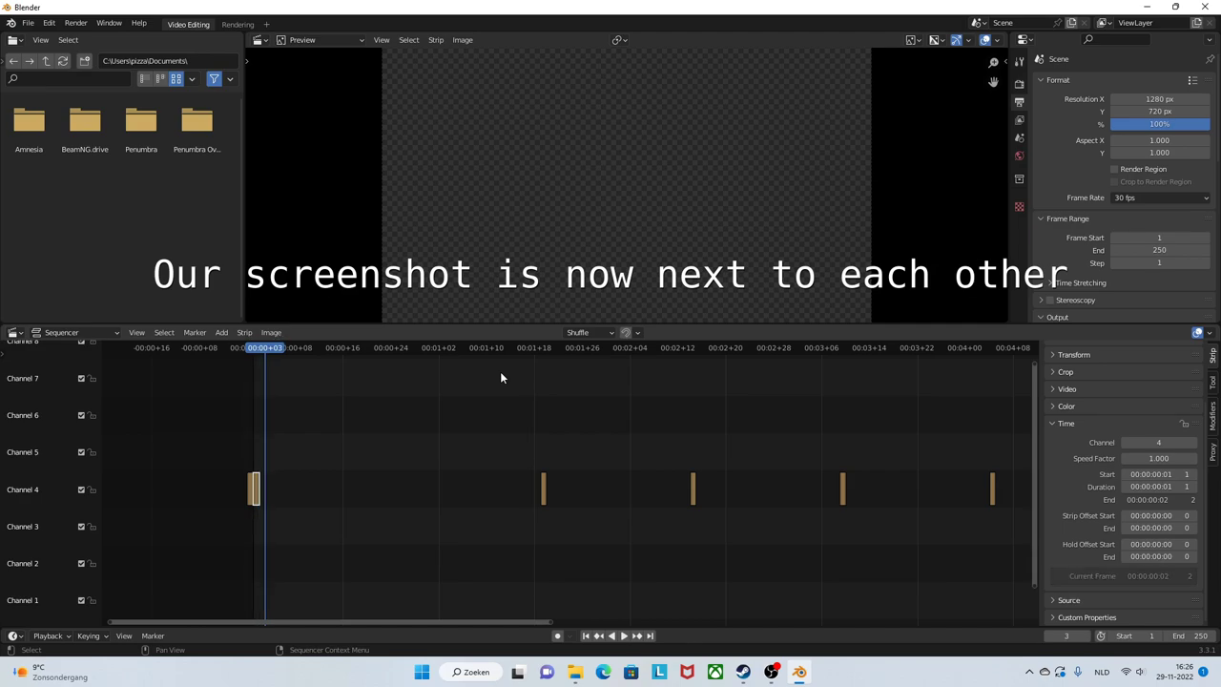
key(Left)
key(Left)
key(Right)
key(Left)
key(Right)
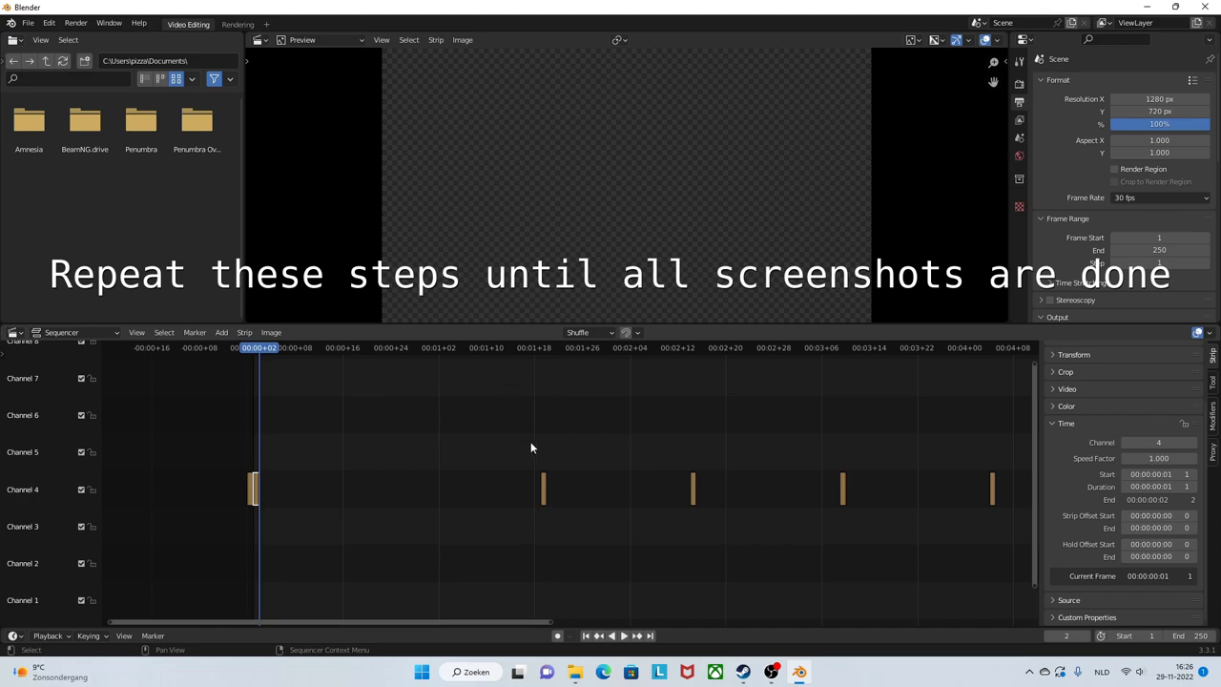
click(542, 489)
key(shift+s)
Step the playhead to 00:00+03, directly after the third strip, and snap the fourth screenshot strip to it
key(Right)
key(Left)
key(Left)
key(Right)
key(Right)
key(Left)
key(Left)
key(Right)
key(Right)
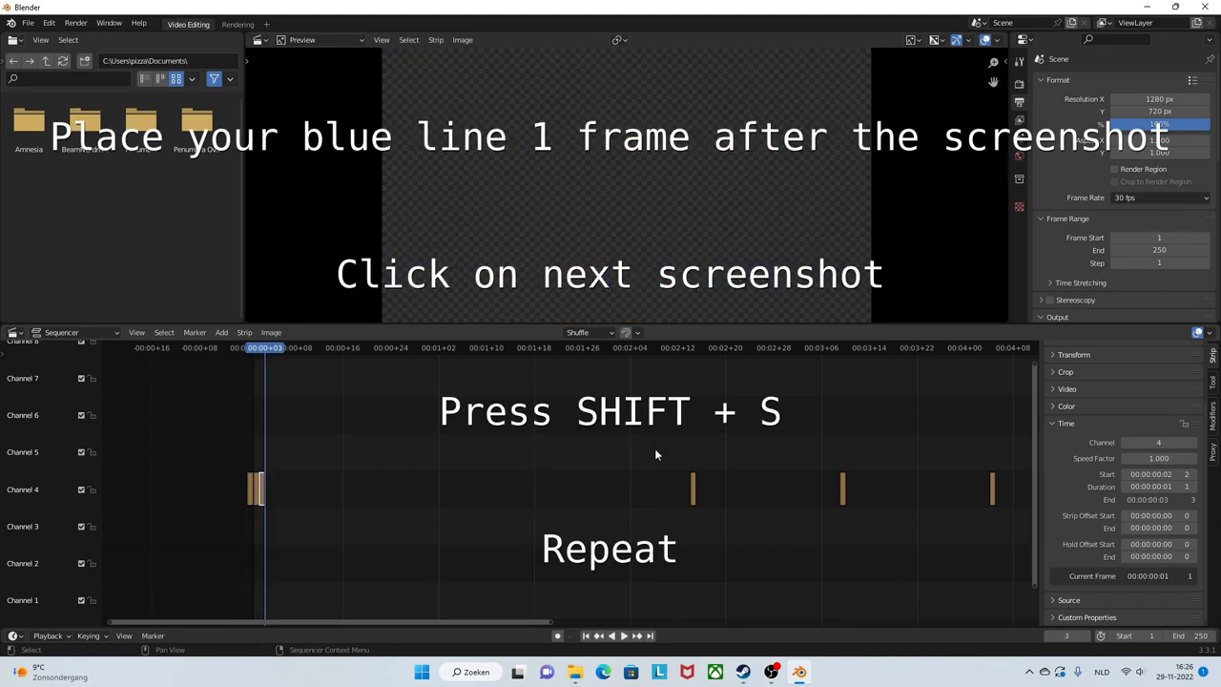
click(694, 489)
key(shift+s)
Advance the playhead one frame at a time and snap the fifth and sixth screenshot strips to frames 4 and 5
key(Right)
click(844, 489)
key(shift+s)
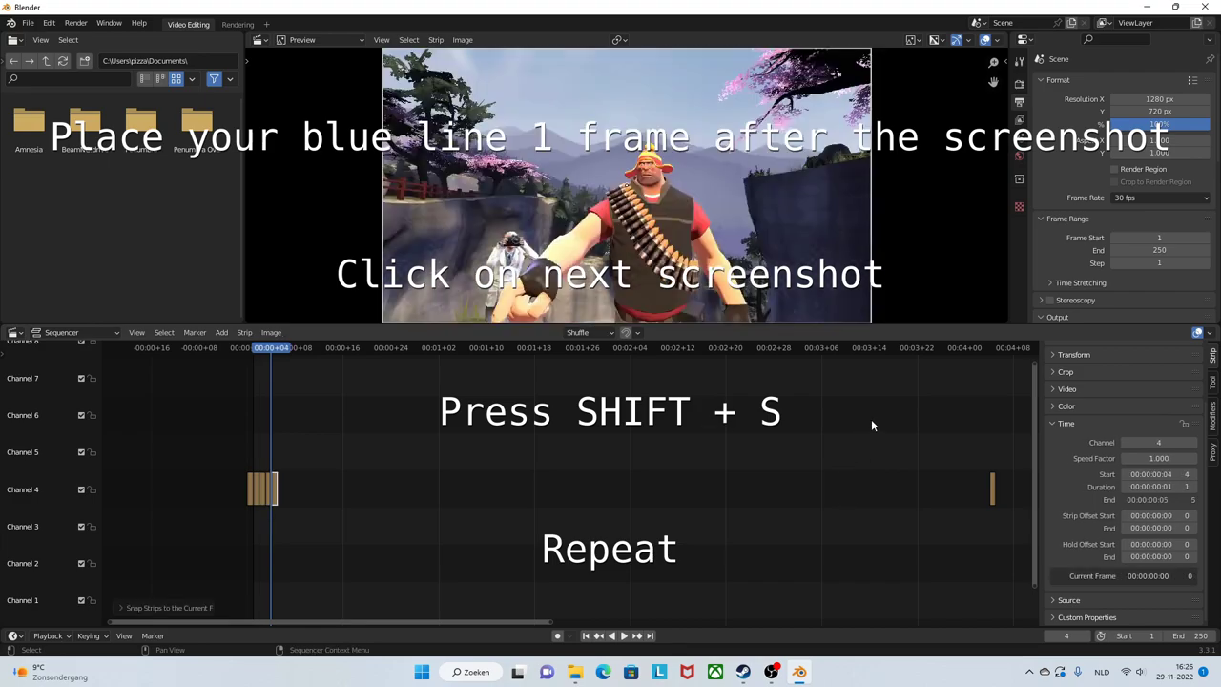
key(Right)
click(992, 490)
key(shift+s)
Snap the seventh and eighth screenshot strips to frames 6 and 7, directly behind the strips already placed
key(Right)
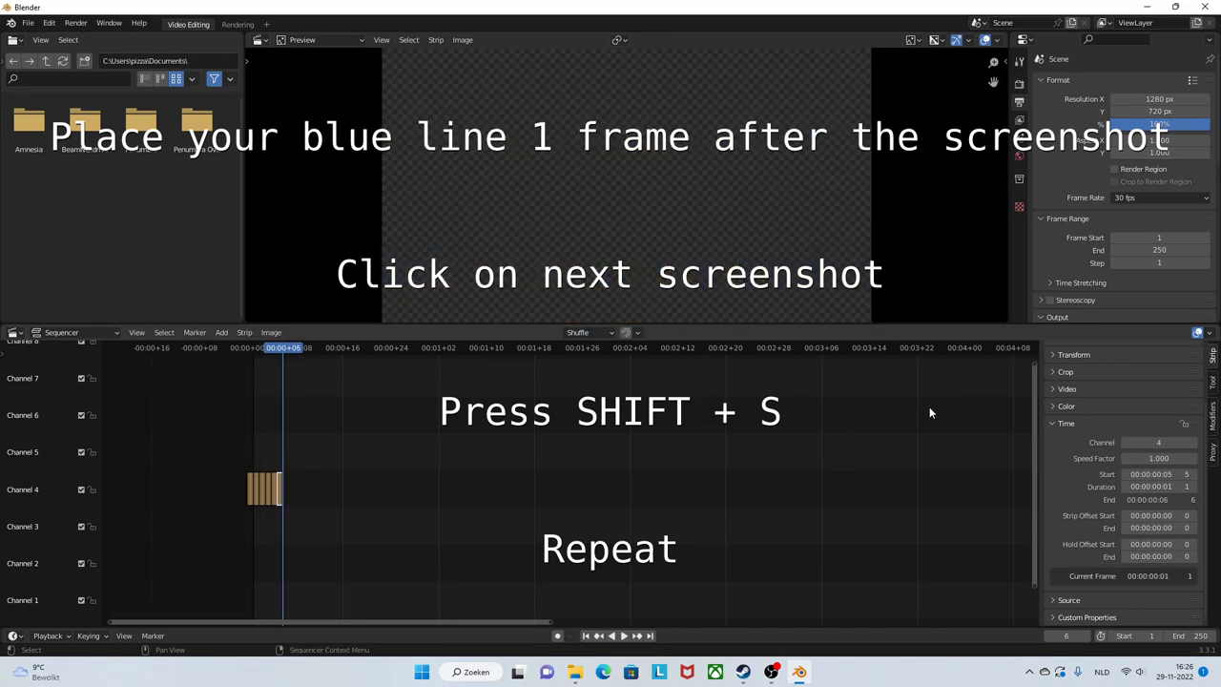
scroll(897, 425, down, 4)
click(832, 490)
key(shift+s)
key(Right)
click(902, 490)
key(shift+s)
Snap the remaining one-frame strips to frames 8 and 9 and the long final strip to frame 10
key(Right)
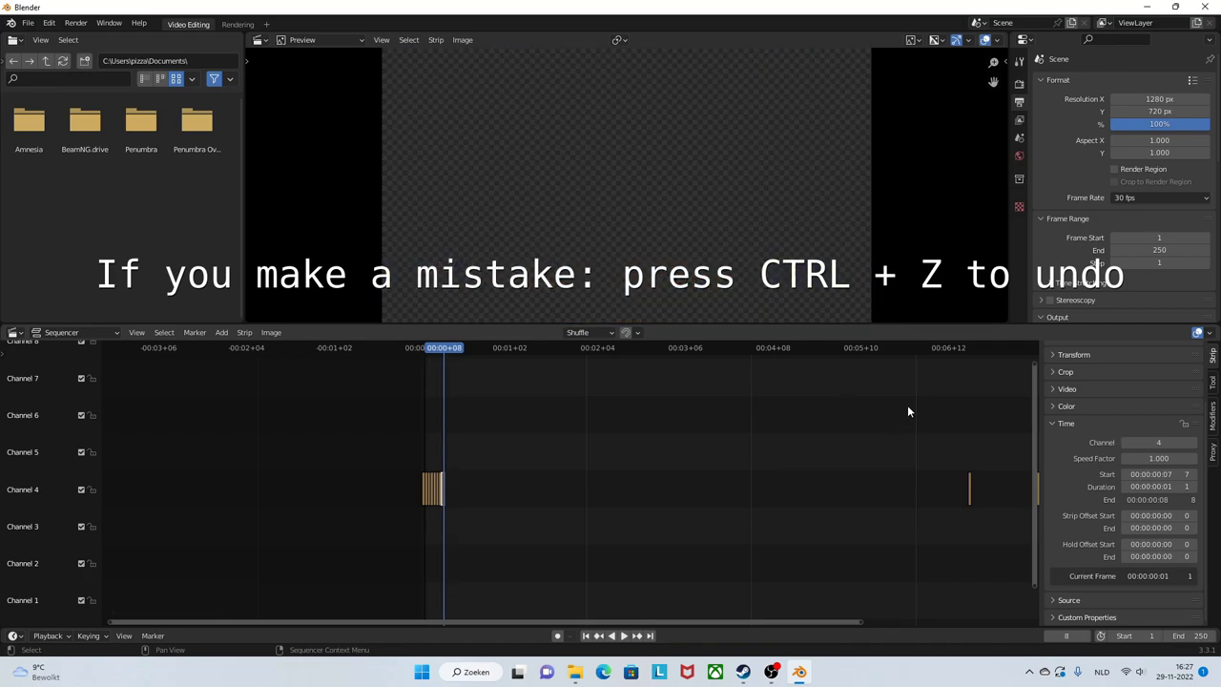
click(969, 489)
key(Right)
key(shift+s)
scroll(897, 489, down, 3)
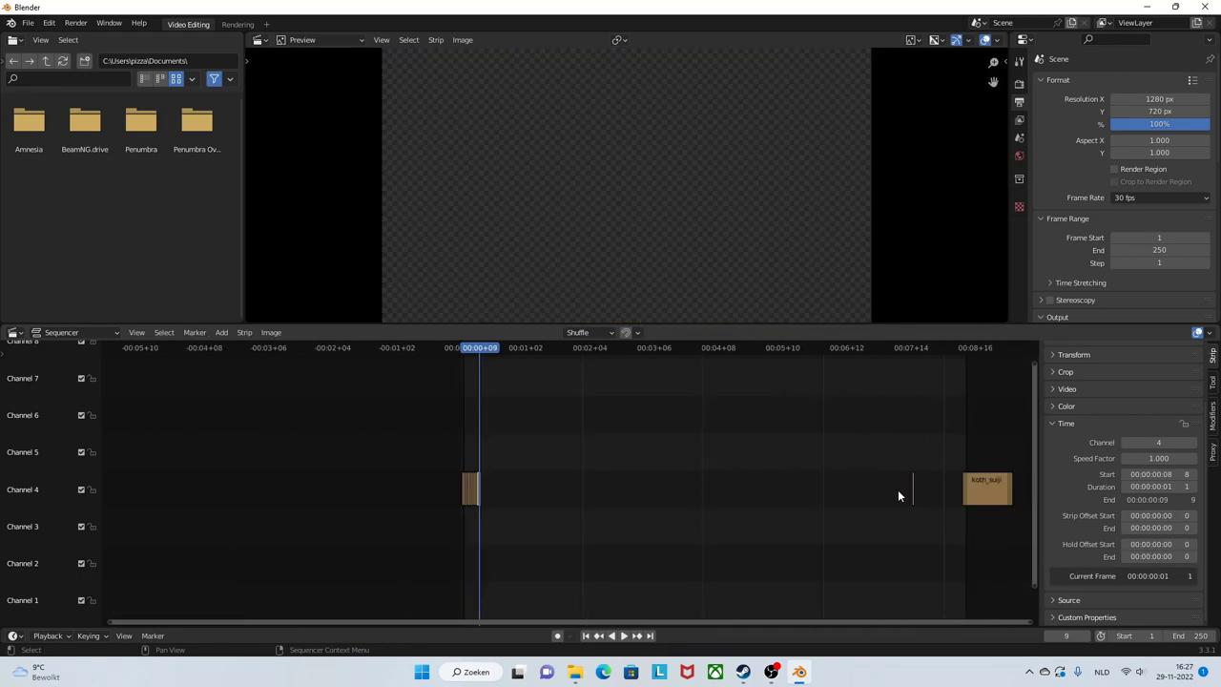
key(Right)
click(986, 488)
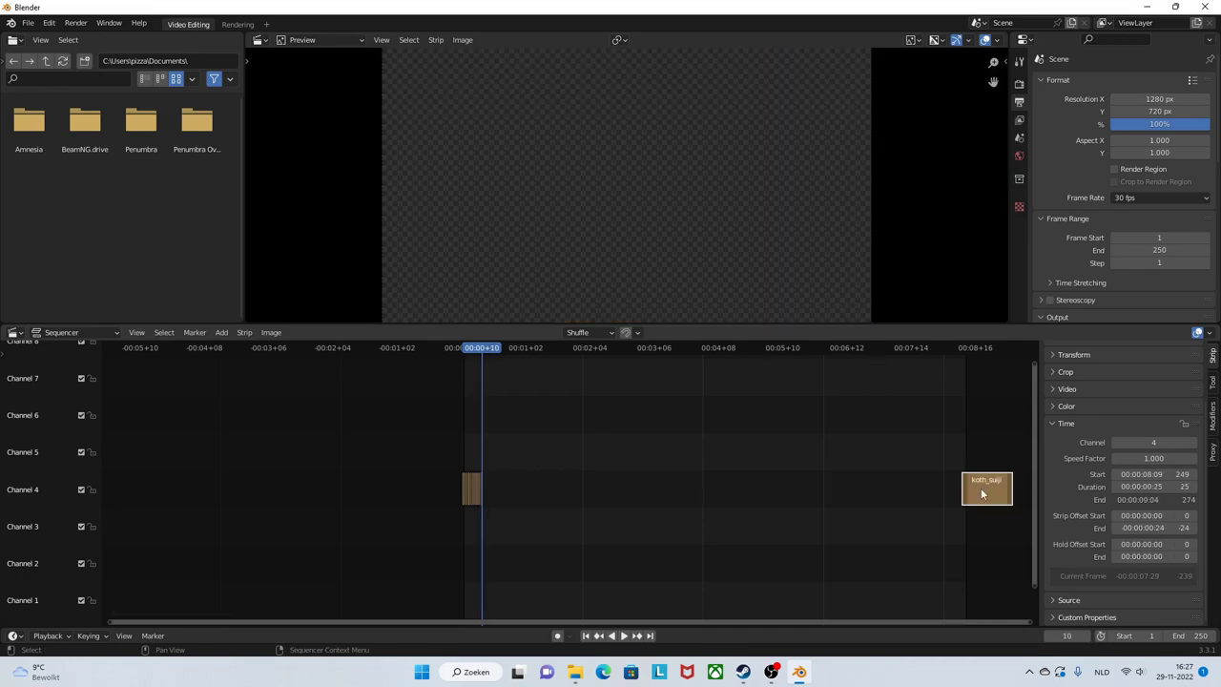
key(shift+s)
Step the playhead back and forth through the adjacent strips to check the animation frame by frame
scroll(632, 441, up, 2)
scroll(600, 443, up, 3)
key(Left)
key(Left)
key(Left)
key(Left)
key(Left)
key(Left)
key(Left)
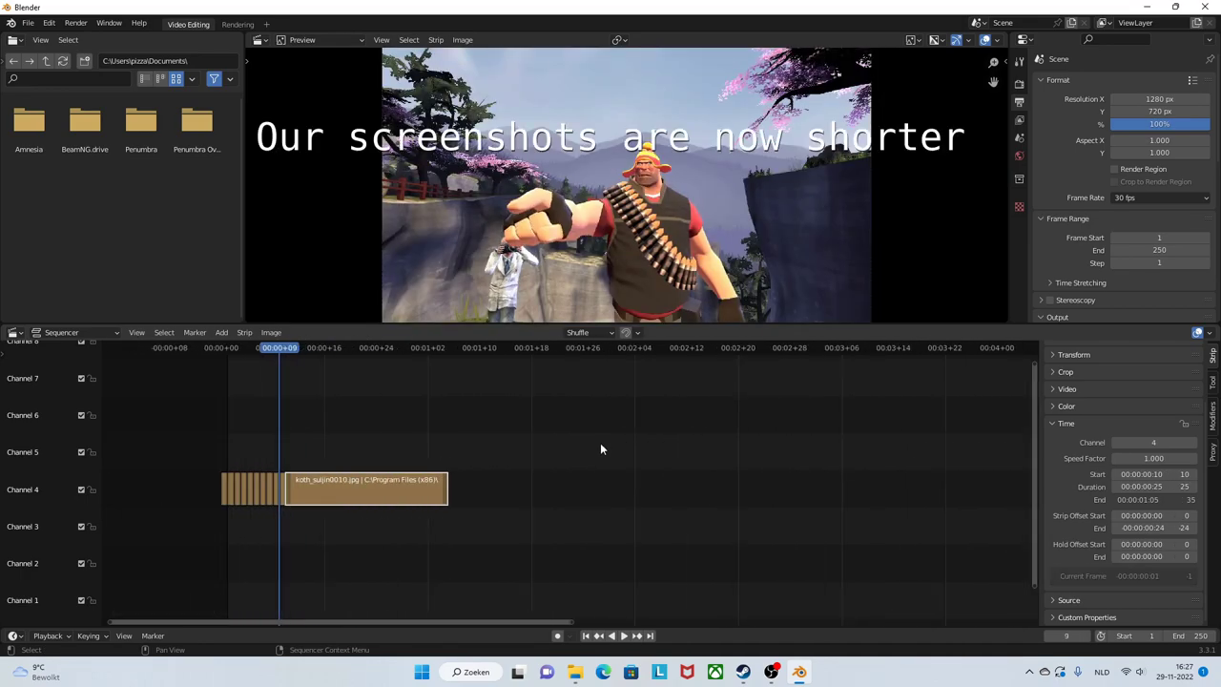
key(Right)
key(Right)
key(Right)
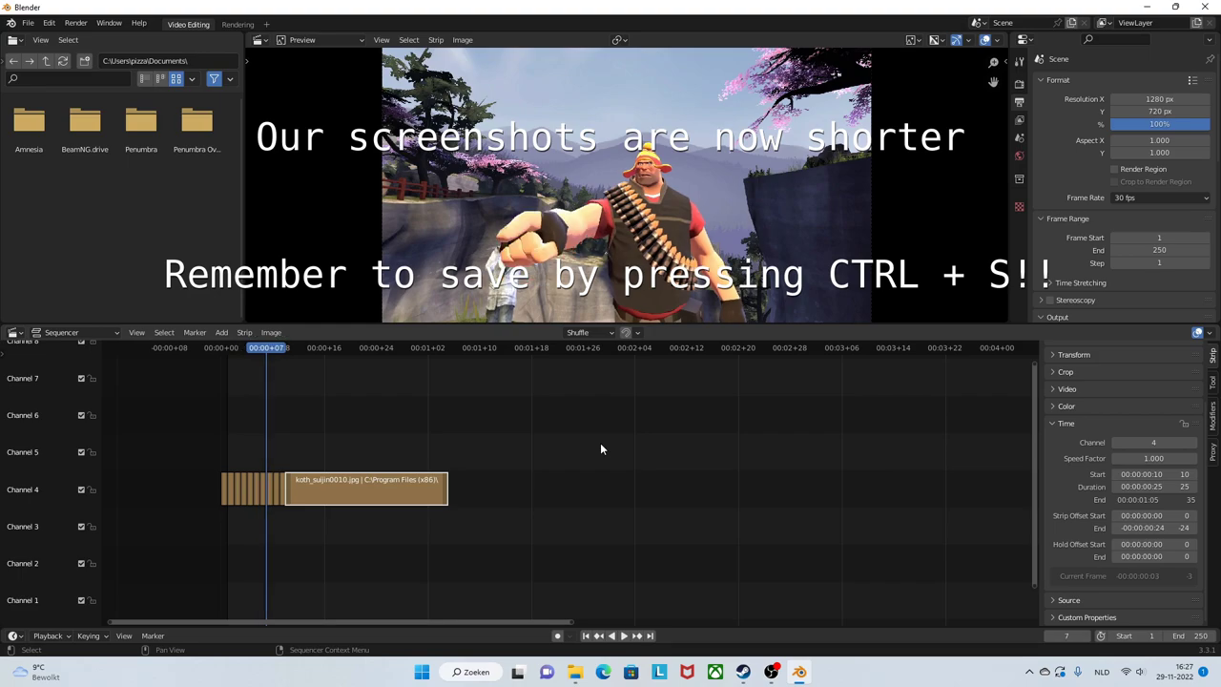
key(Right)
key(Right)
key(Right)
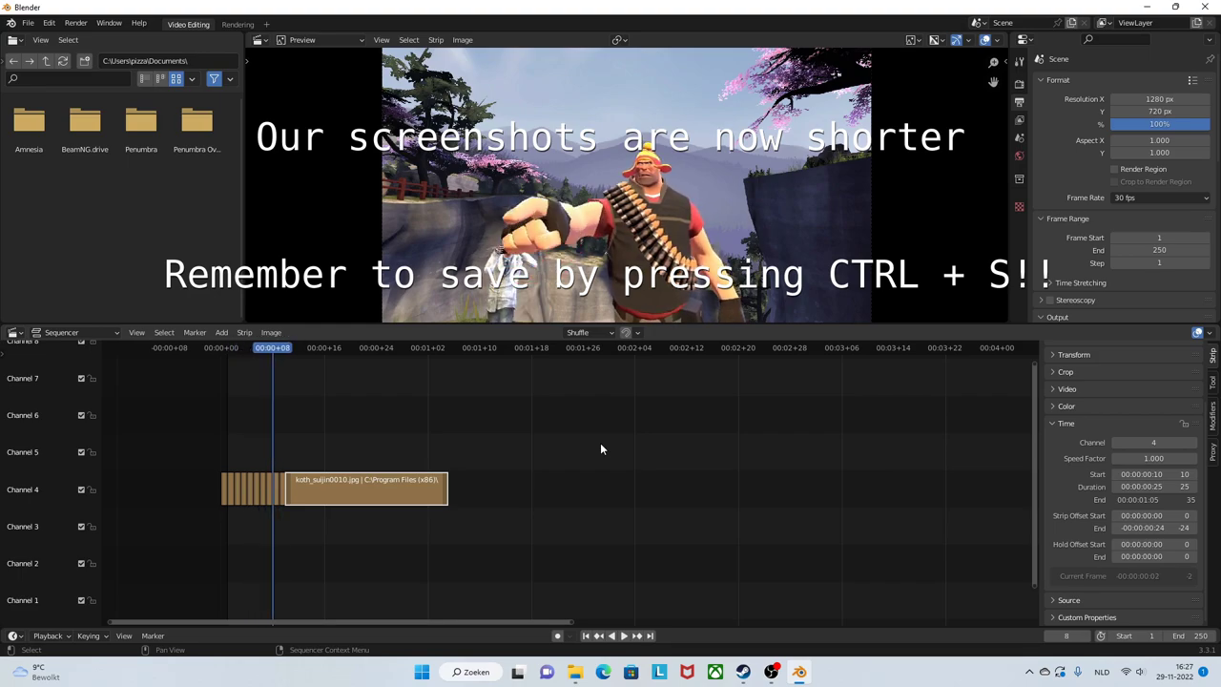
Play the assembled animation from the timeline's start three times, stopping playback after each run
drag(278, 349, 222, 348)
click(623, 636)
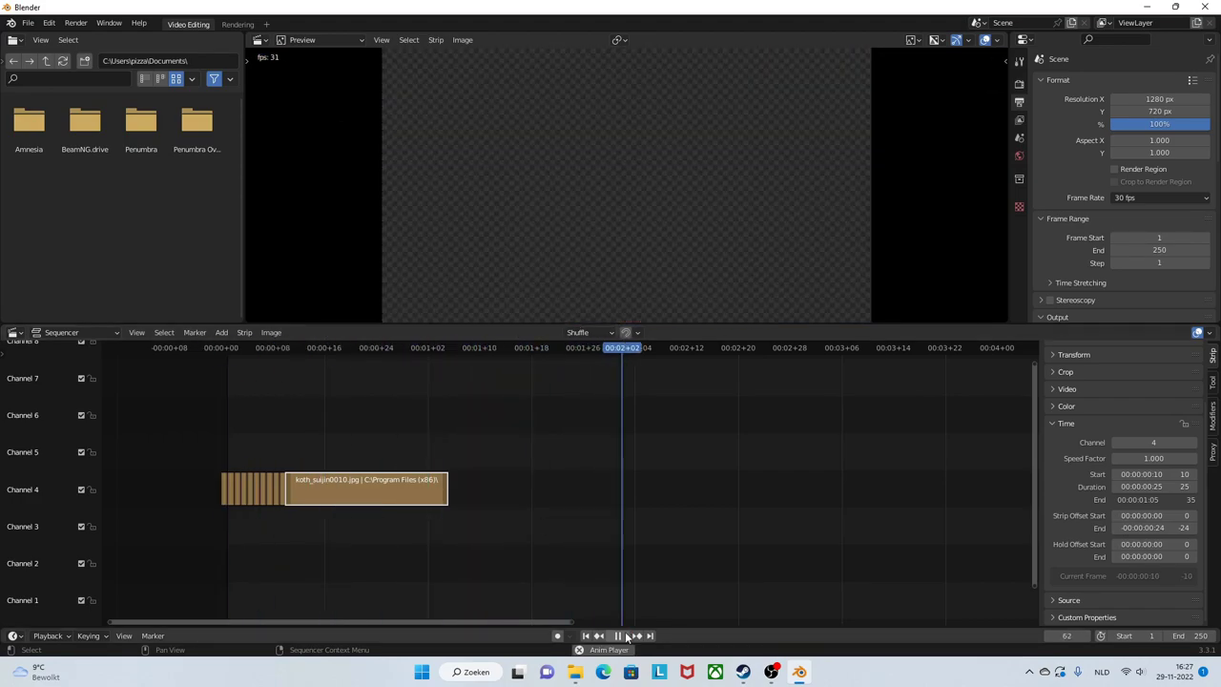
click(625, 636)
click(586, 636)
click(622, 639)
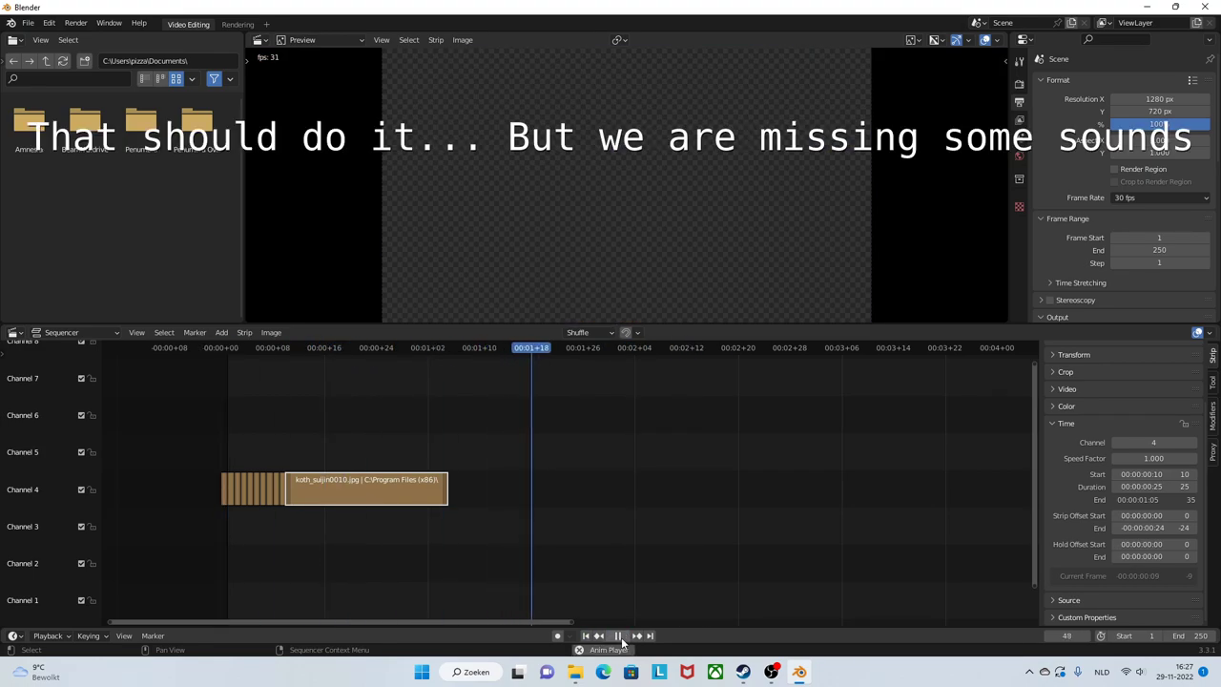
click(618, 637)
click(586, 636)
click(622, 636)
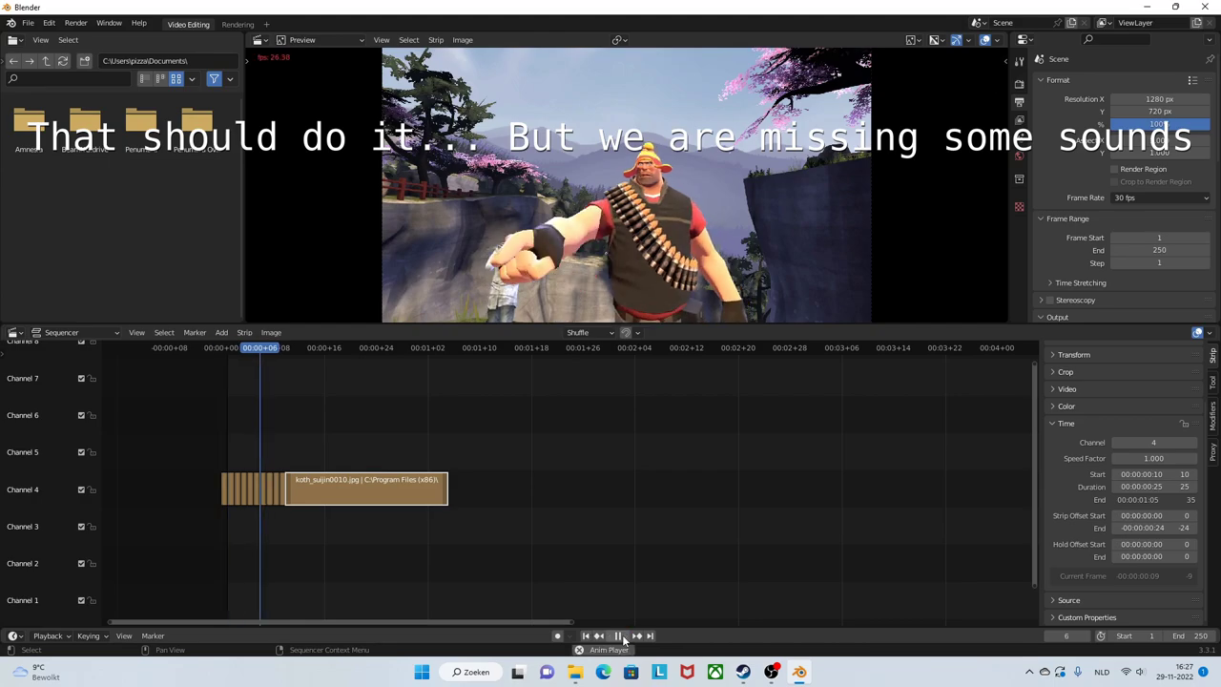
click(618, 637)
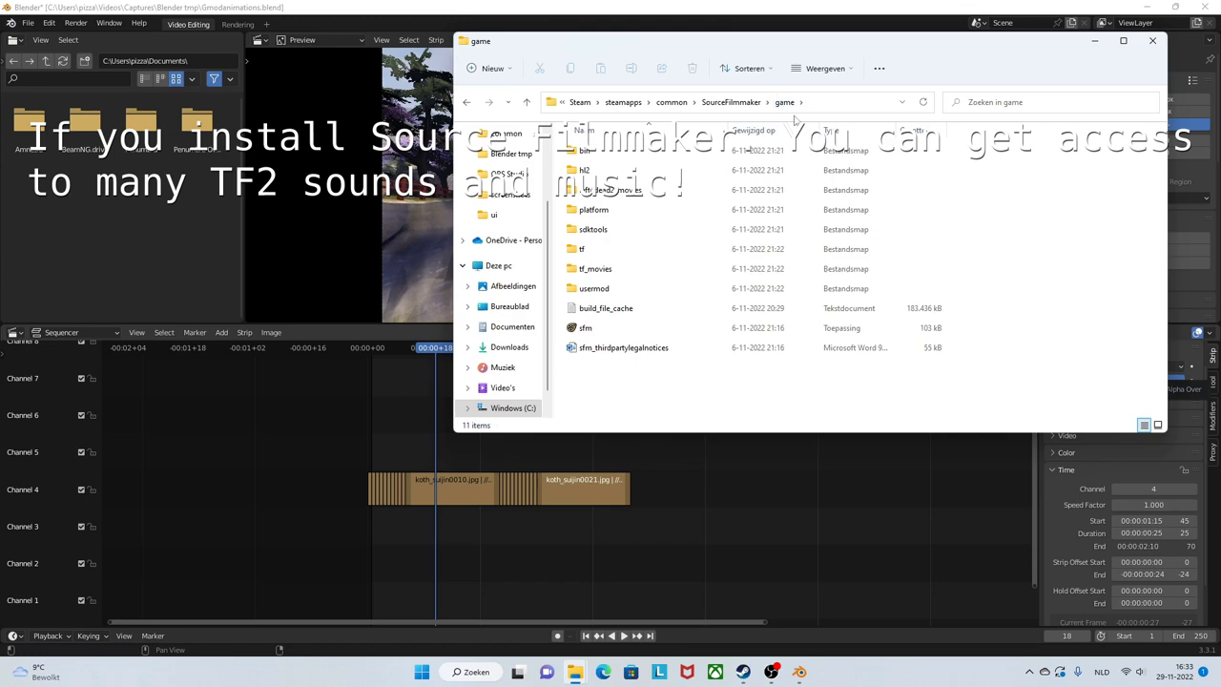
In File Explorer, open the tf\sound\vo folder inside Source Filmmaker's game folder
double_click(599, 252)
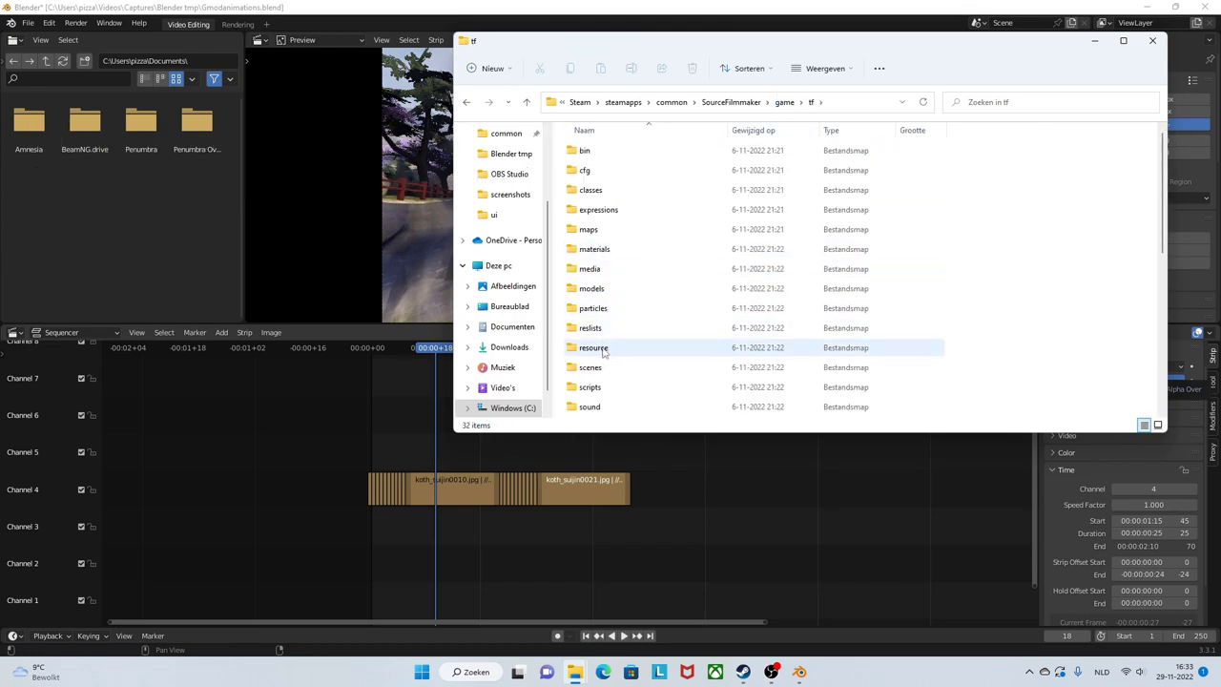
double_click(613, 409)
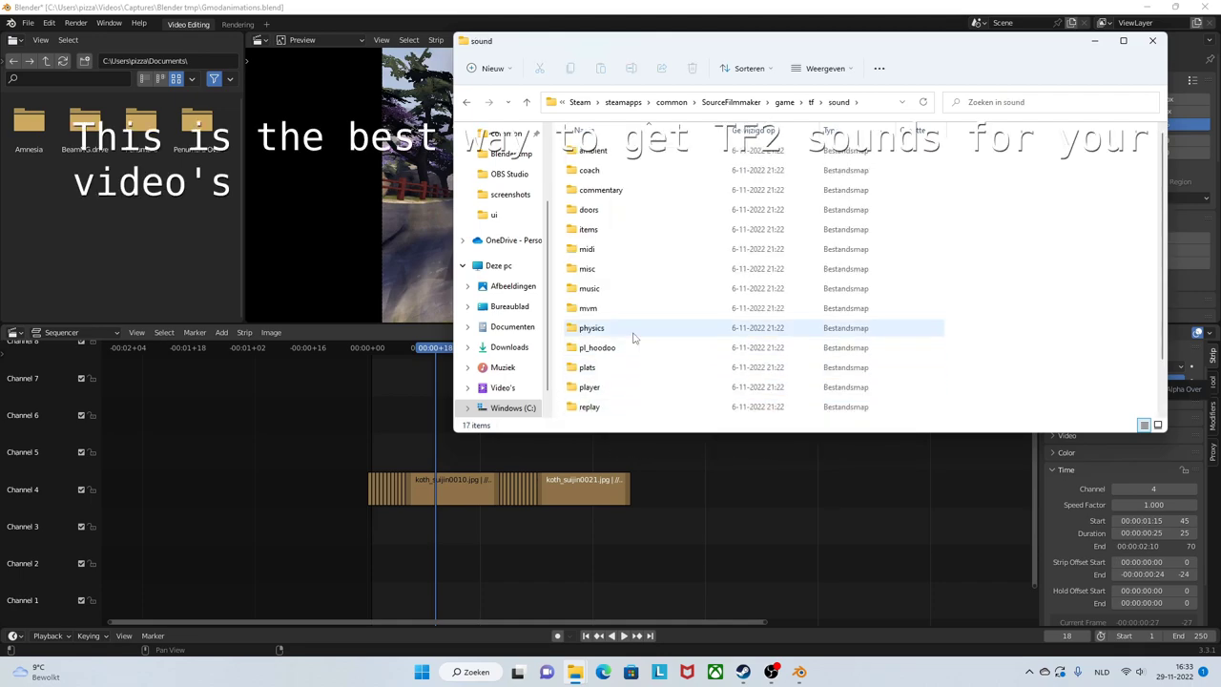
scroll(632, 371, down, 1)
double_click(595, 387)
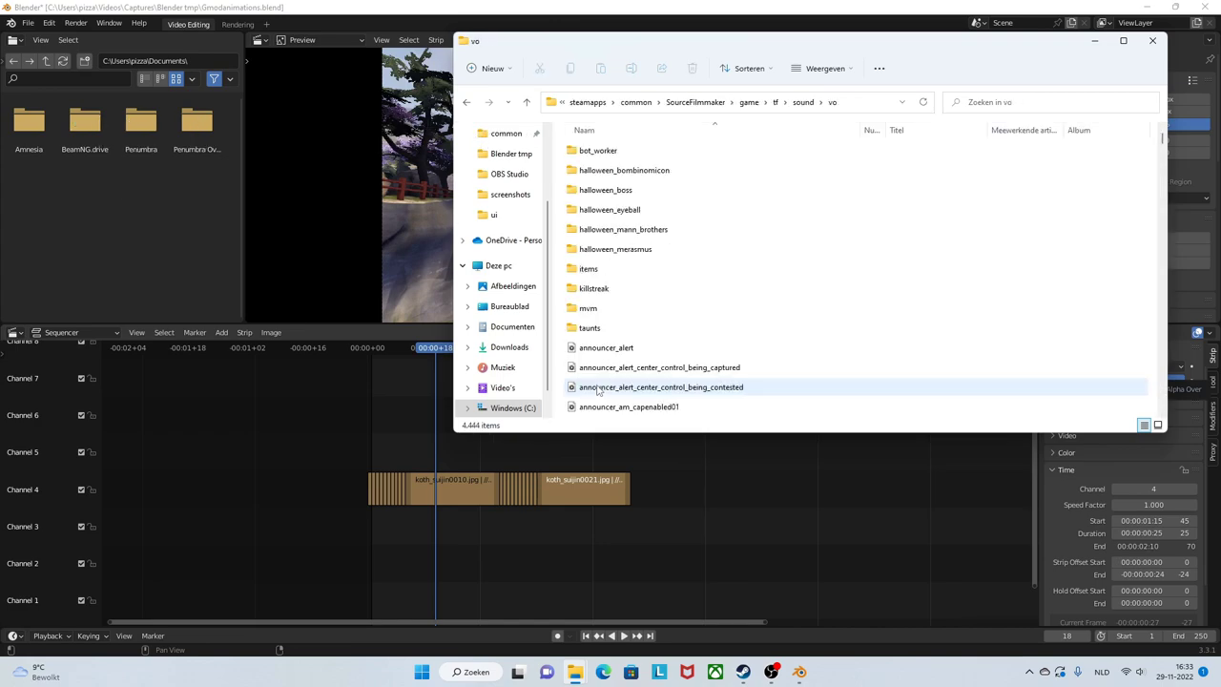
Preview the announcer_am_capincite05 sound from the vo folder, close the media player and return to the folder's subfolders
scroll(680, 287, down, 4)
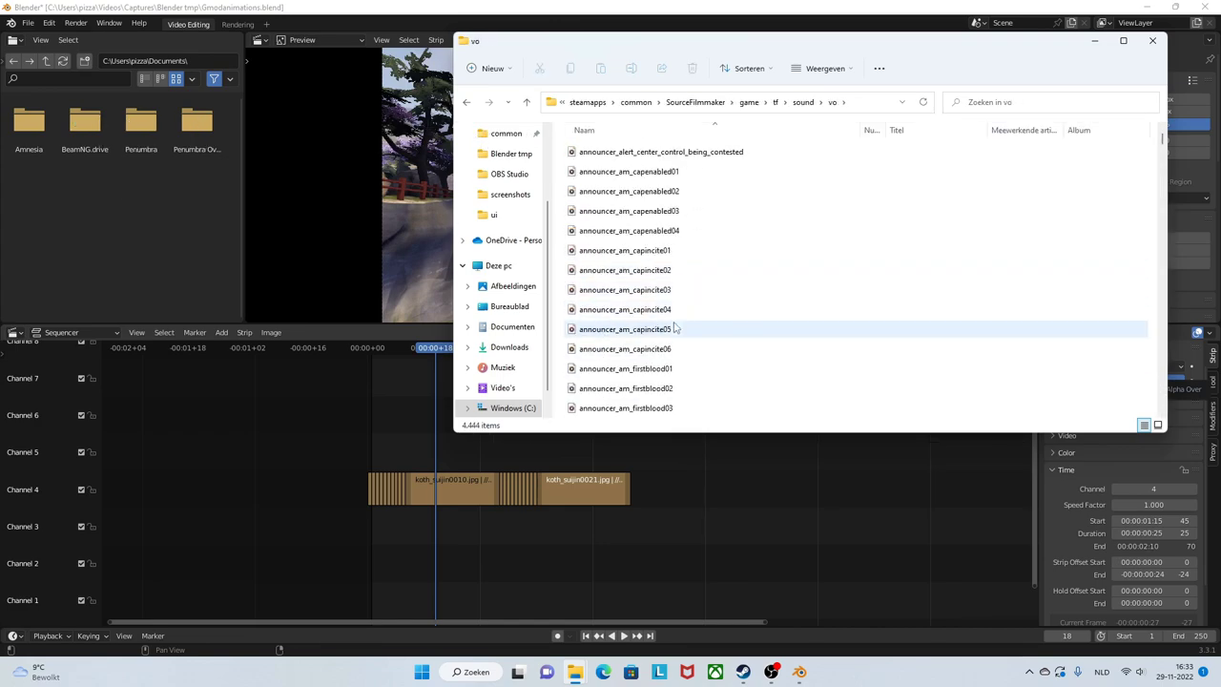
double_click(673, 328)
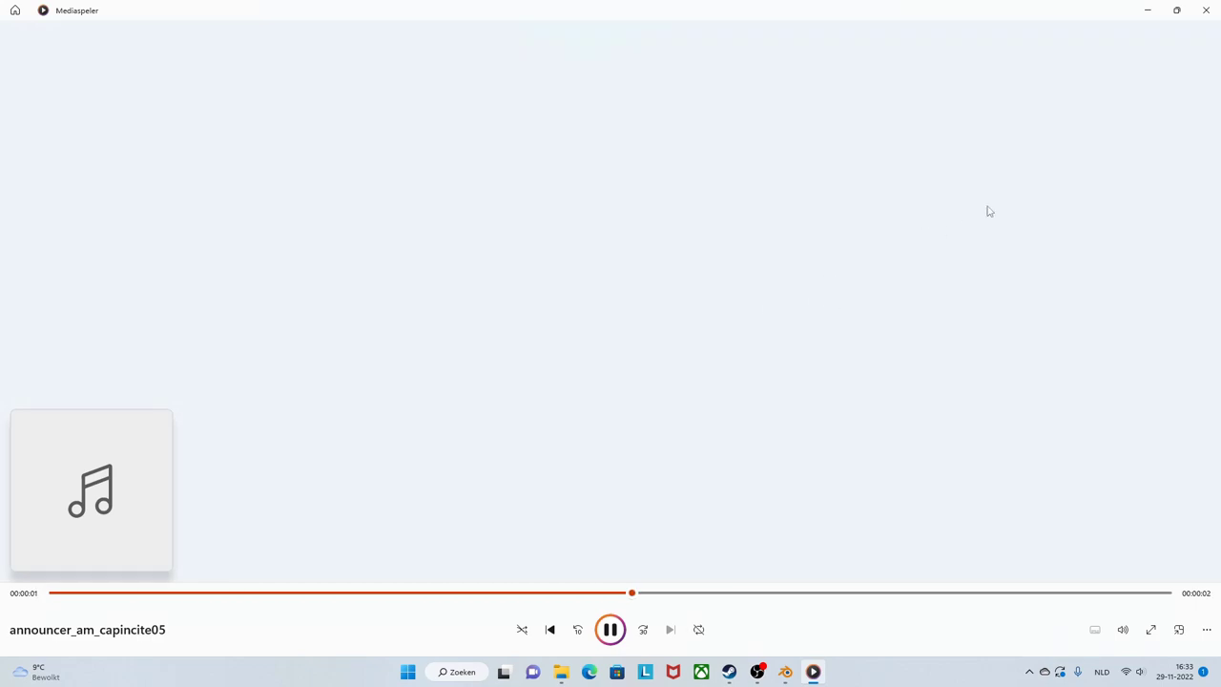
click(1205, 10)
scroll(706, 262, down, 3)
scroll(696, 272, up, 8)
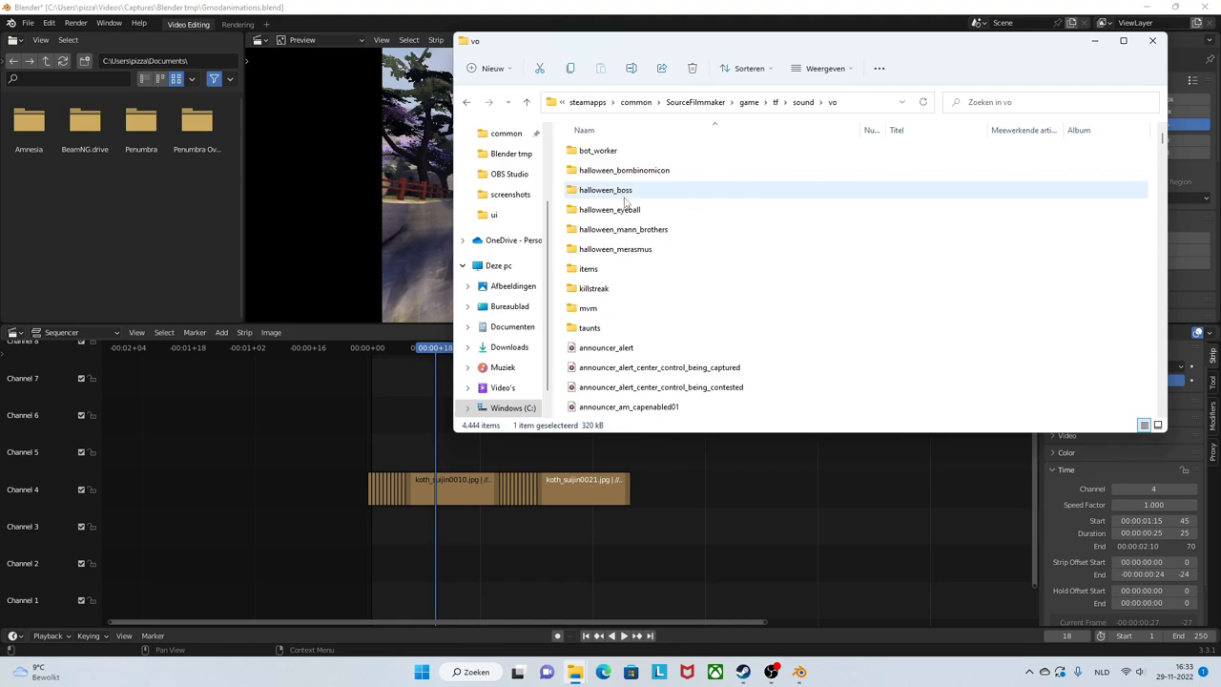
Open the halloween_merasmus folder, preview the sf12_appears08 sound and close the media player
double_click(621, 249)
click(628, 252)
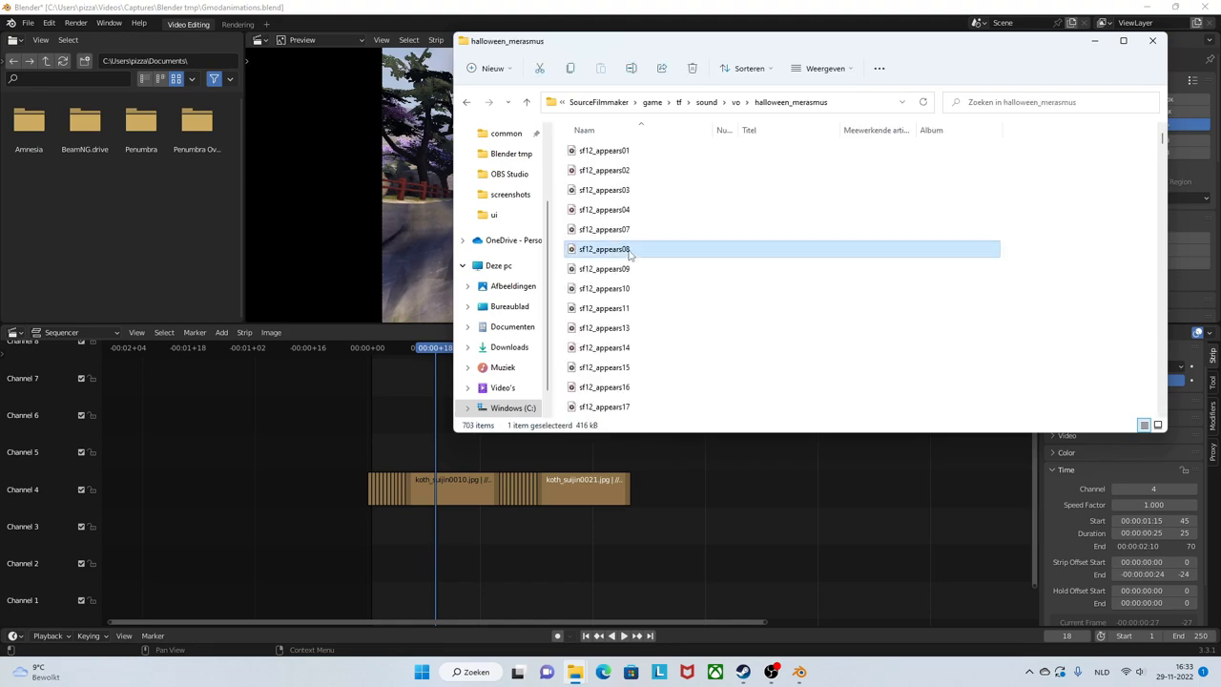
double_click(628, 250)
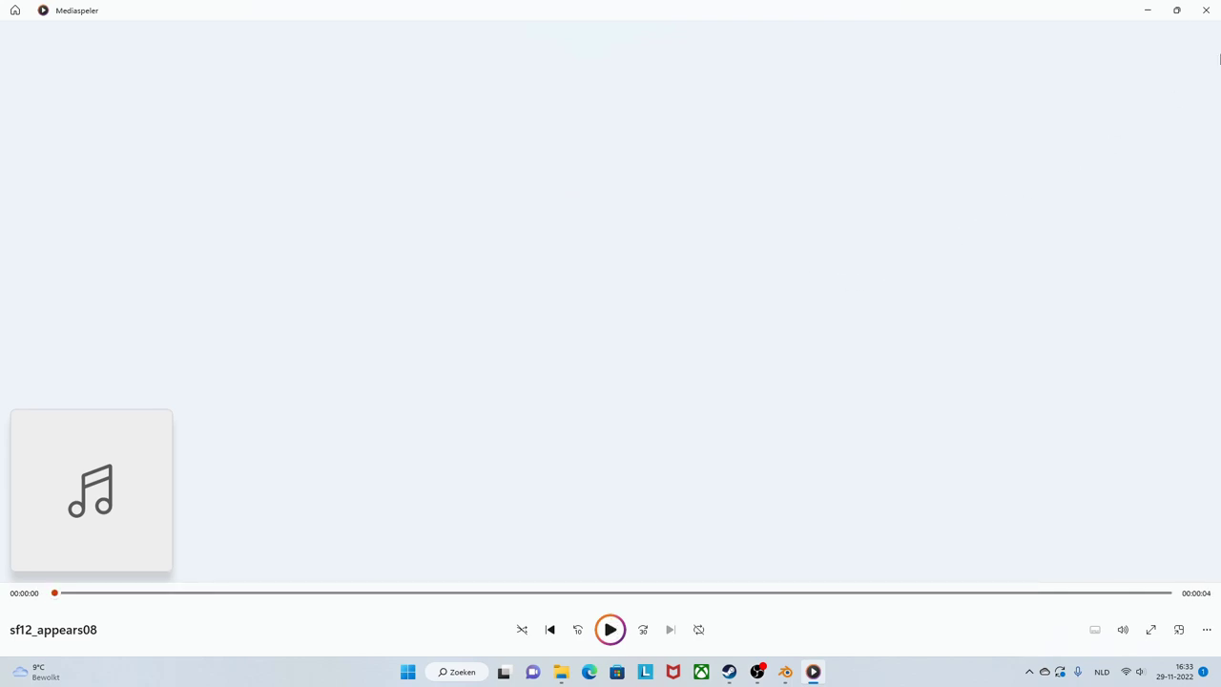
click(1206, 10)
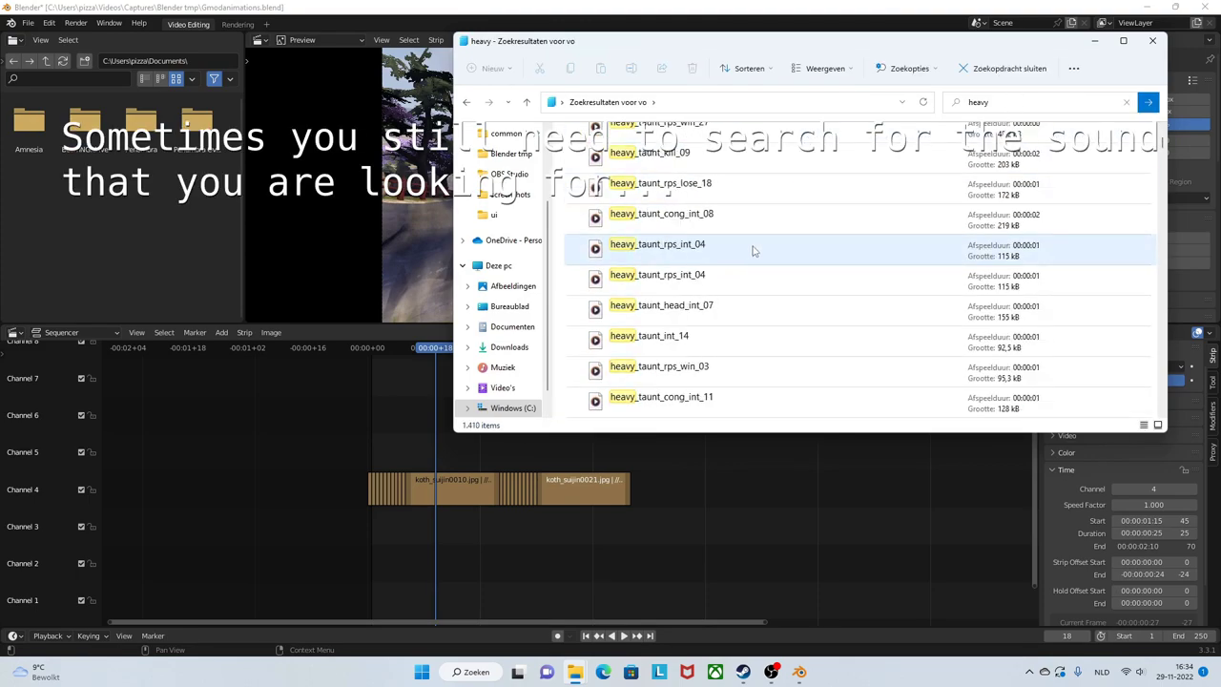
Search the vo folder for heavy_need, preview the heavy_needdispenser01 sound and close the media player
click(1027, 110)
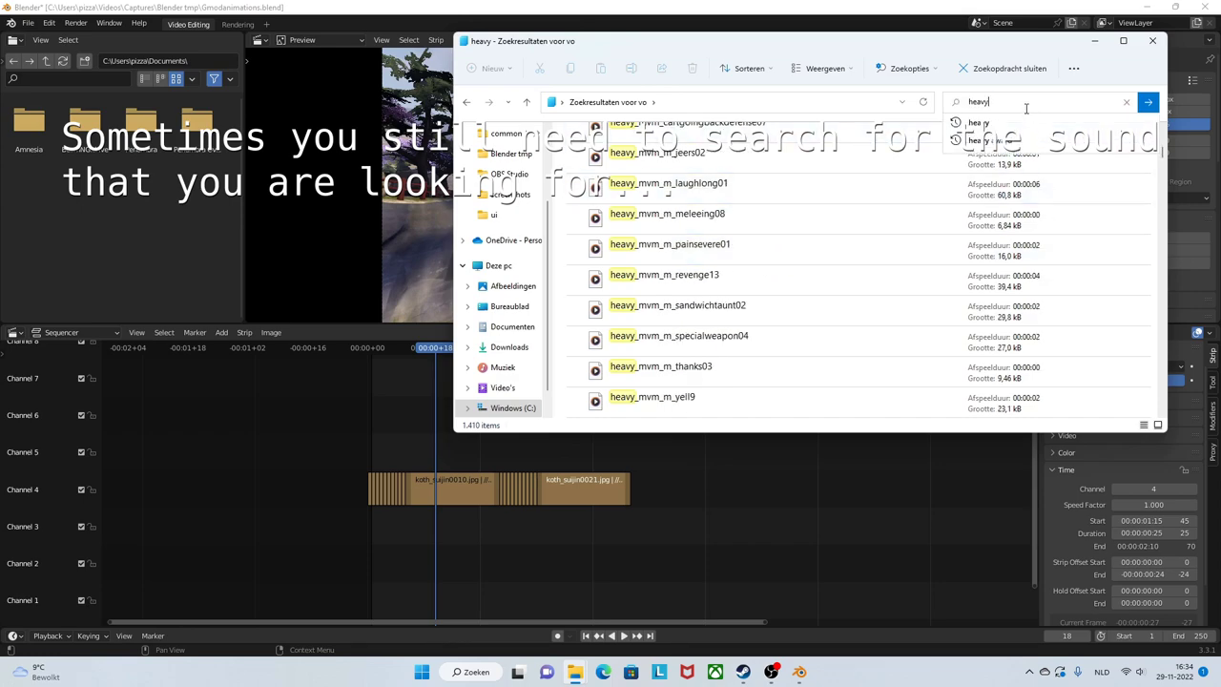
text(_m)
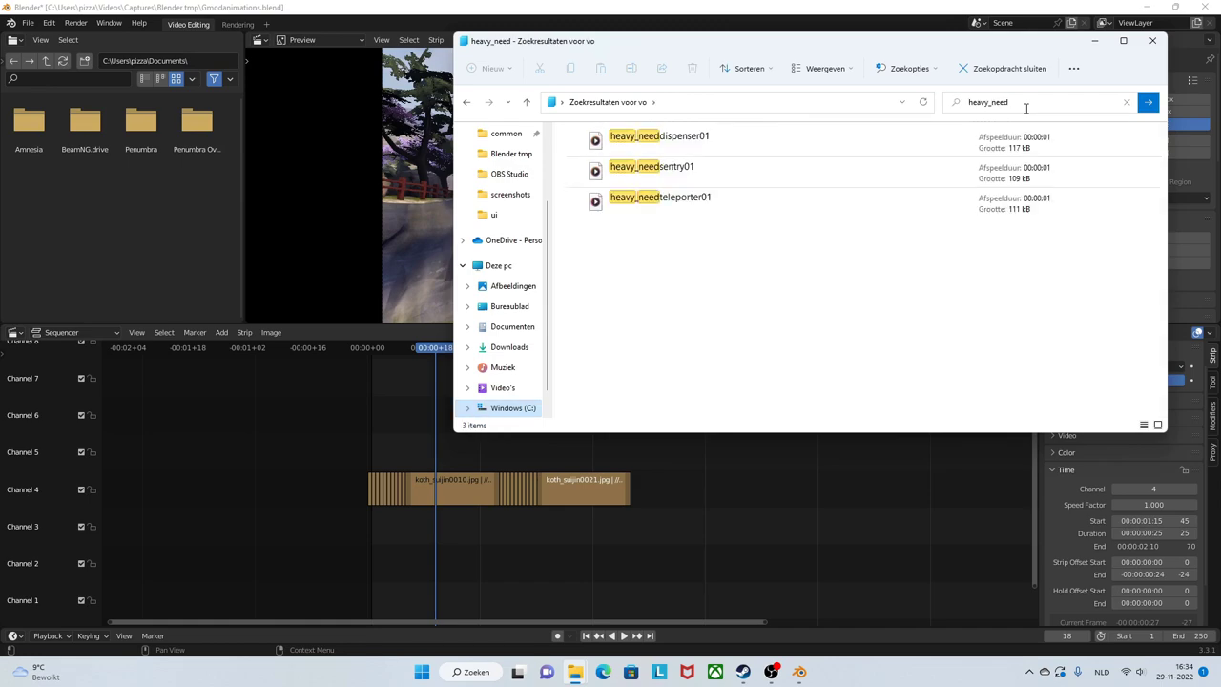
double_click(738, 154)
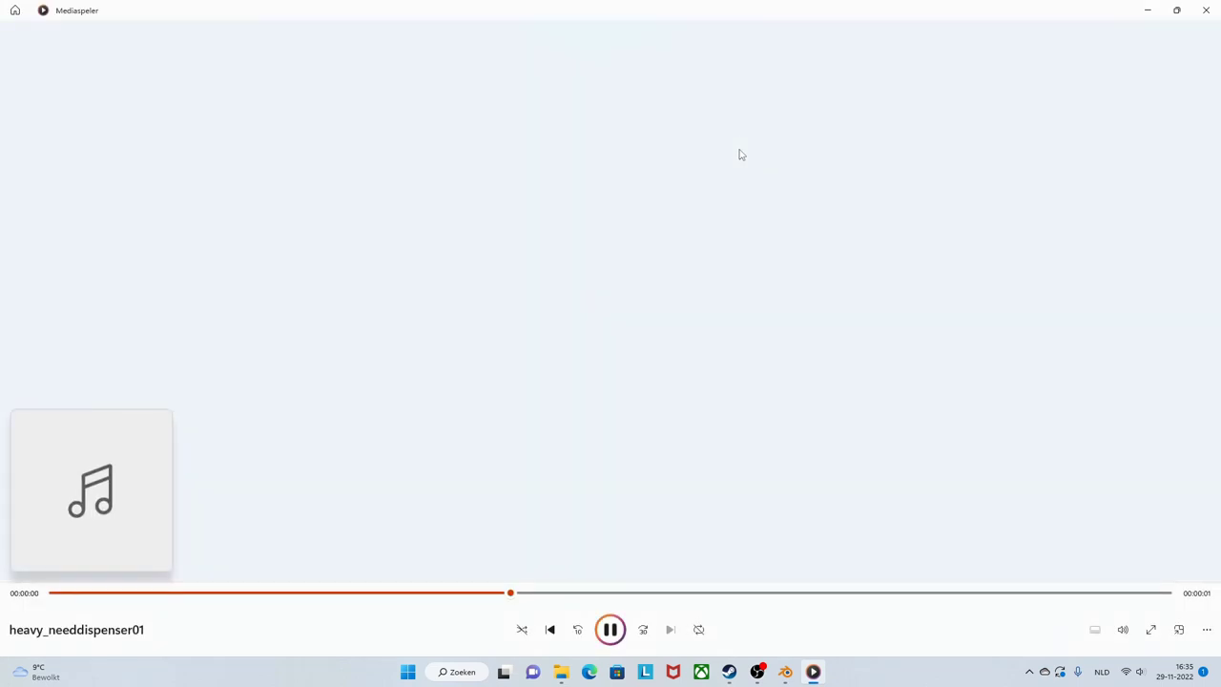
click(1205, 9)
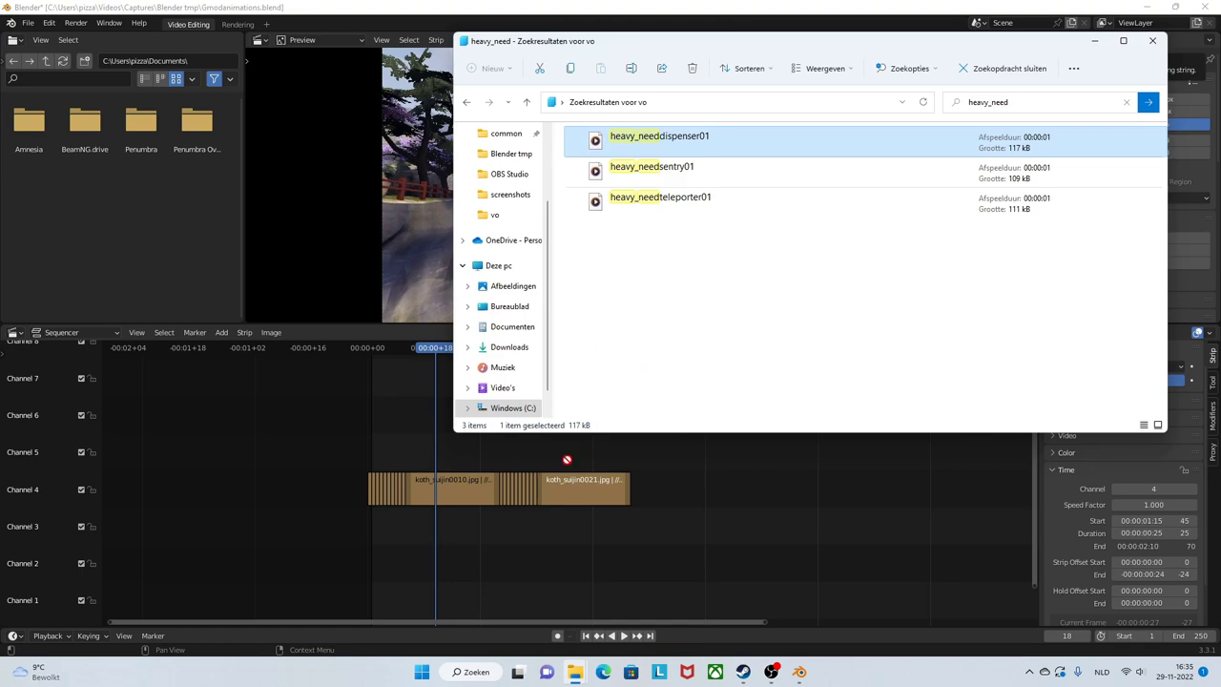
Add heavy_needdispenser01 to channel 3 of Blender's sequencer at frame 22 and display the sound strip's waveform
drag(453, 537, 451, 531)
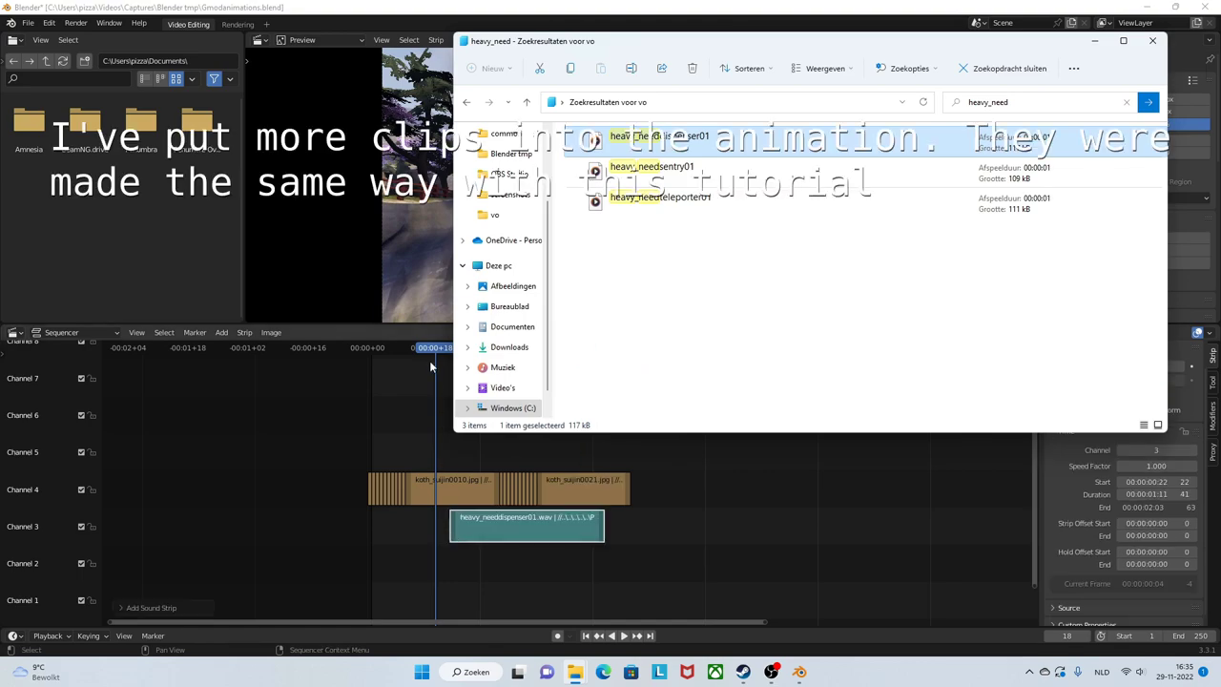
click(412, 386)
click(552, 533)
click(1054, 430)
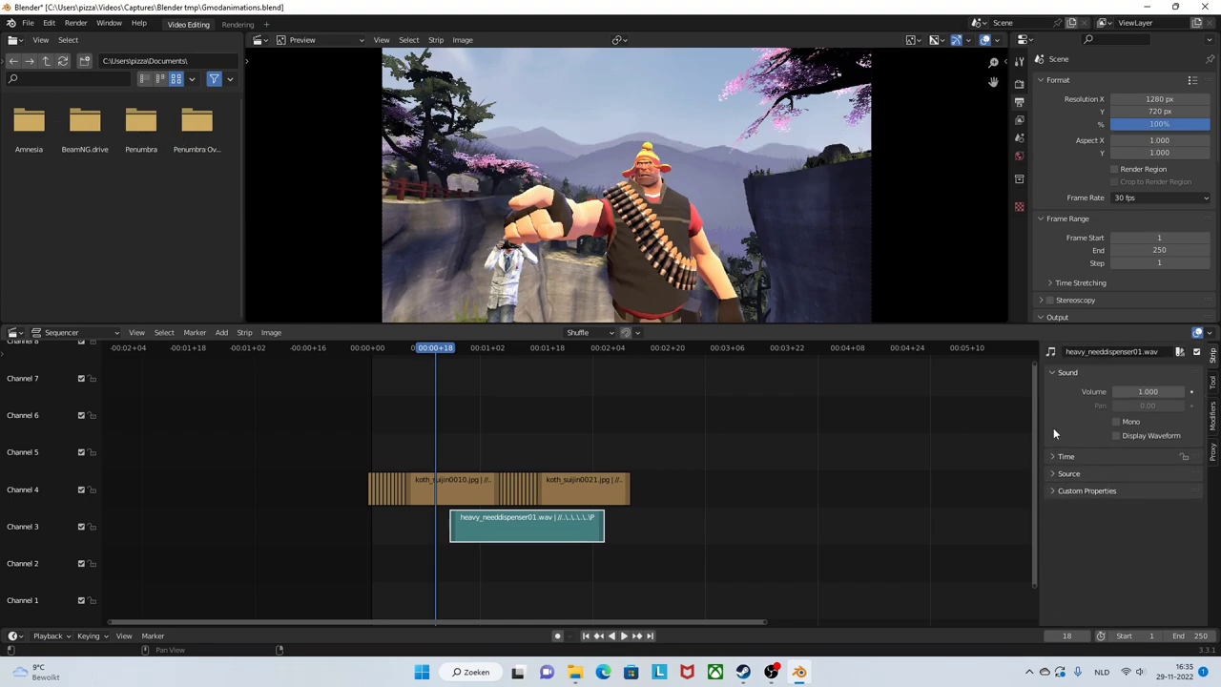
click(1117, 436)
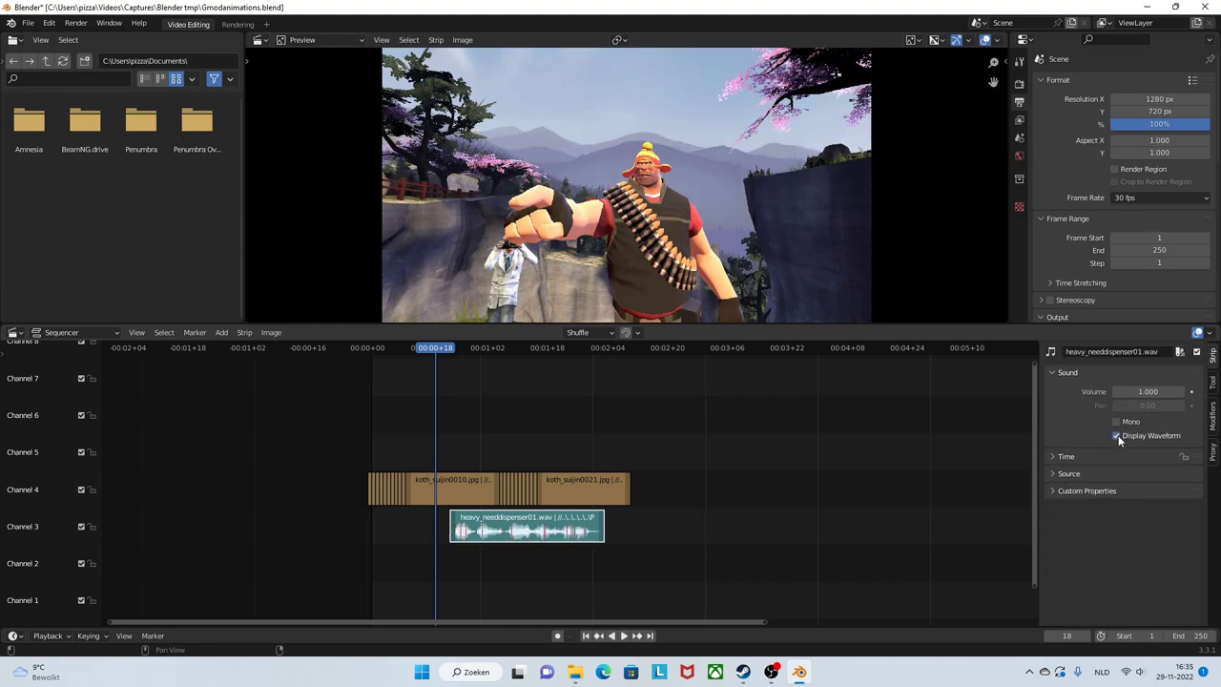
Play the sequence with the sound strip, stop at 00:03+00 and scrub the playhead back to 00:01+08
click(618, 635)
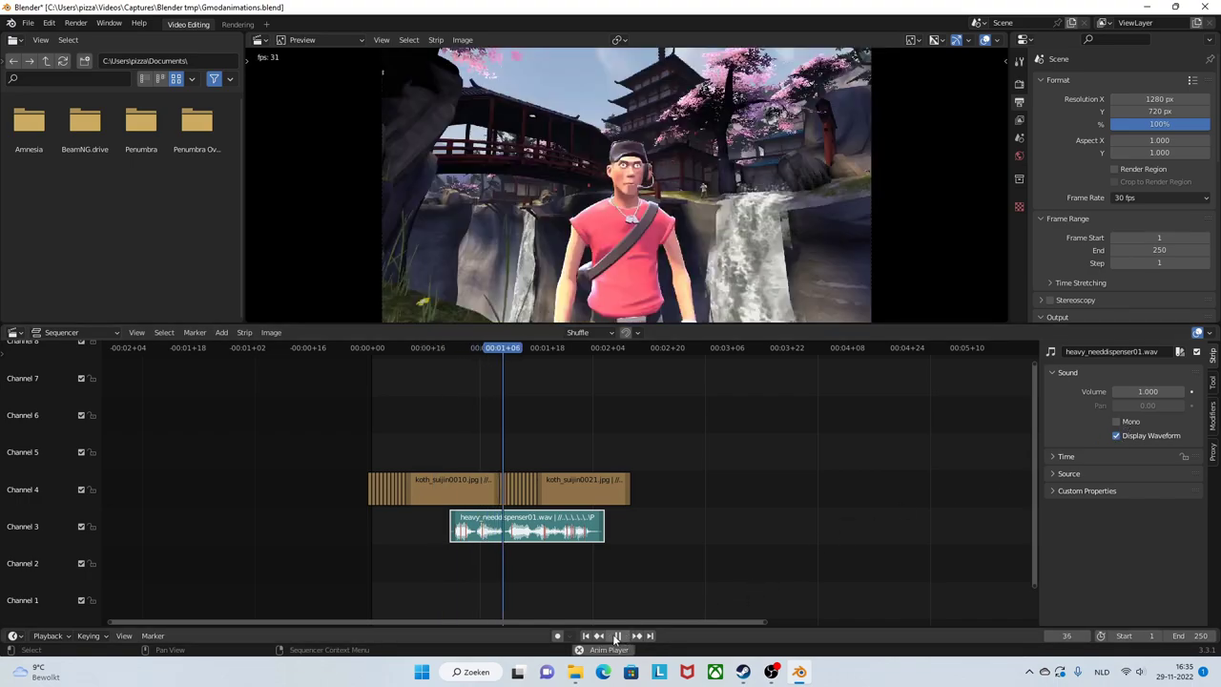
click(618, 635)
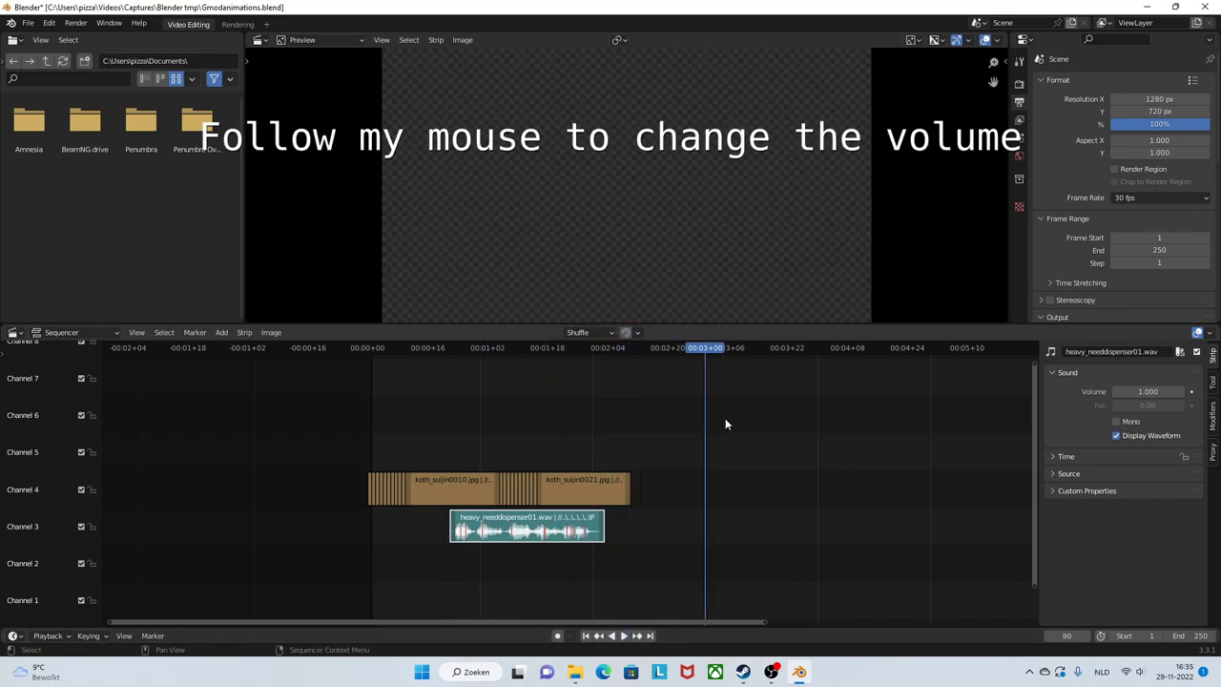
drag(718, 351, 454, 374)
Set the volume of the heavy_needdispenser01.wav sound strip to 0.5
drag(1147, 391, 1147, 391)
double_click(1143, 392)
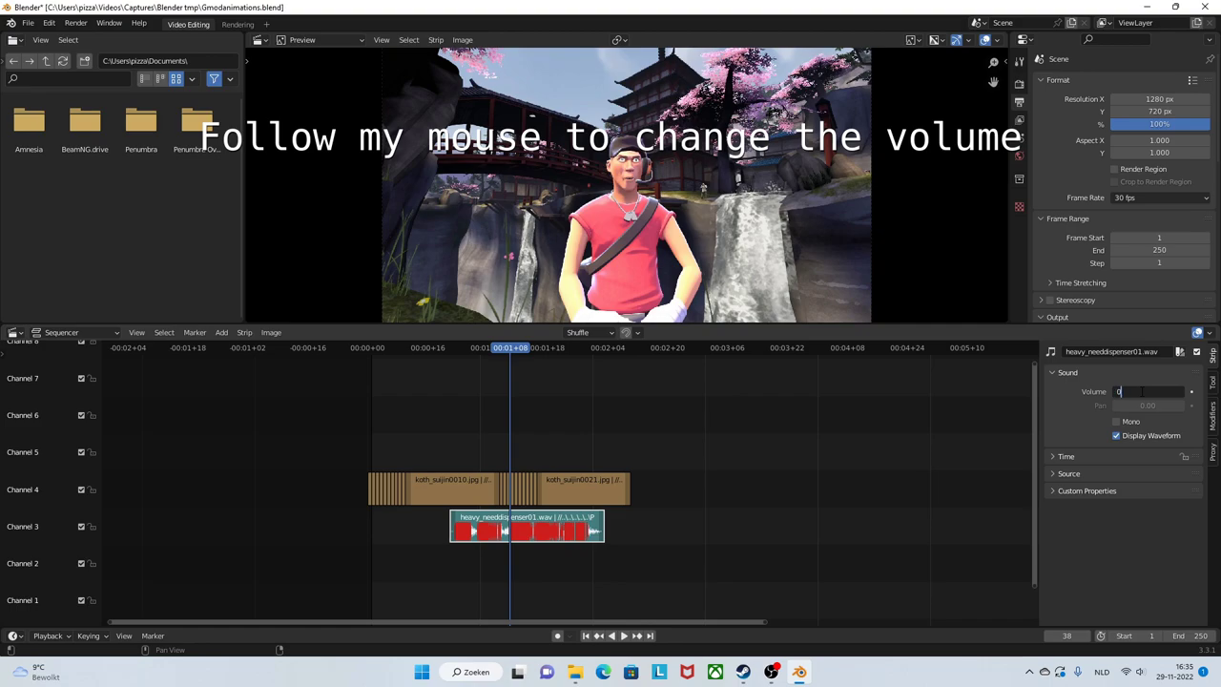
key(BackSpace)
text(0.5)
key(Return)
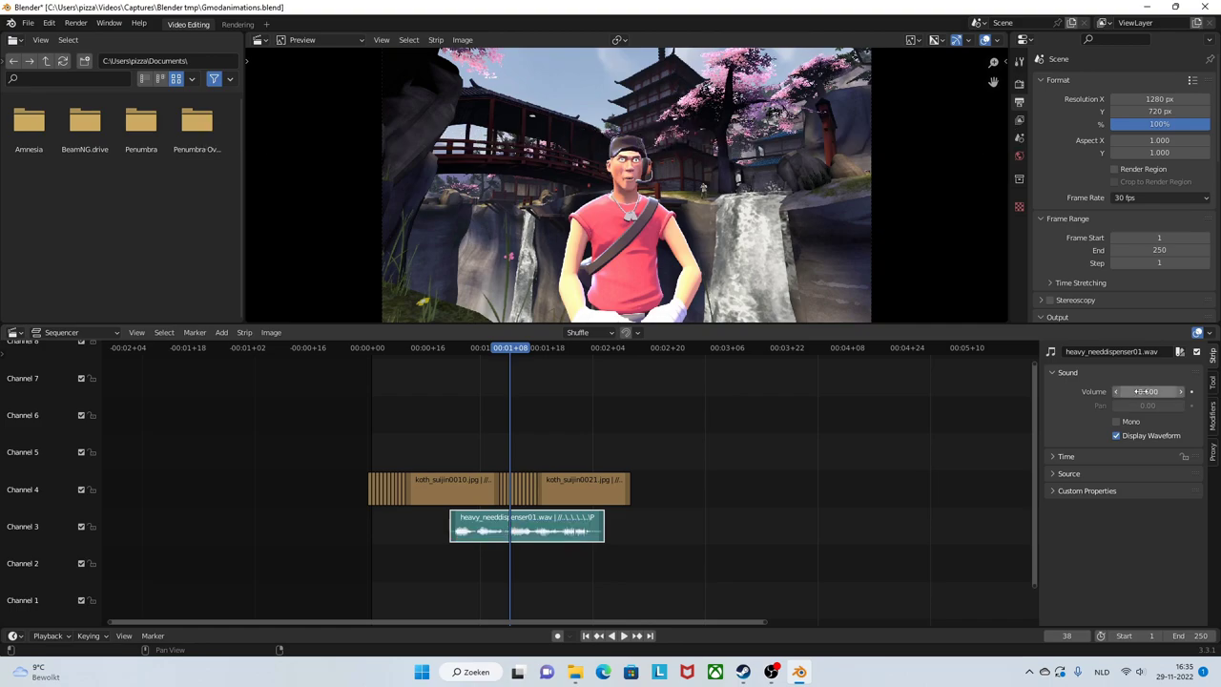
Play the sequence from the start of the heavy_needdispenser01.wav strip to check its volume, and stop playback
drag(500, 353, 448, 352)
key(space)
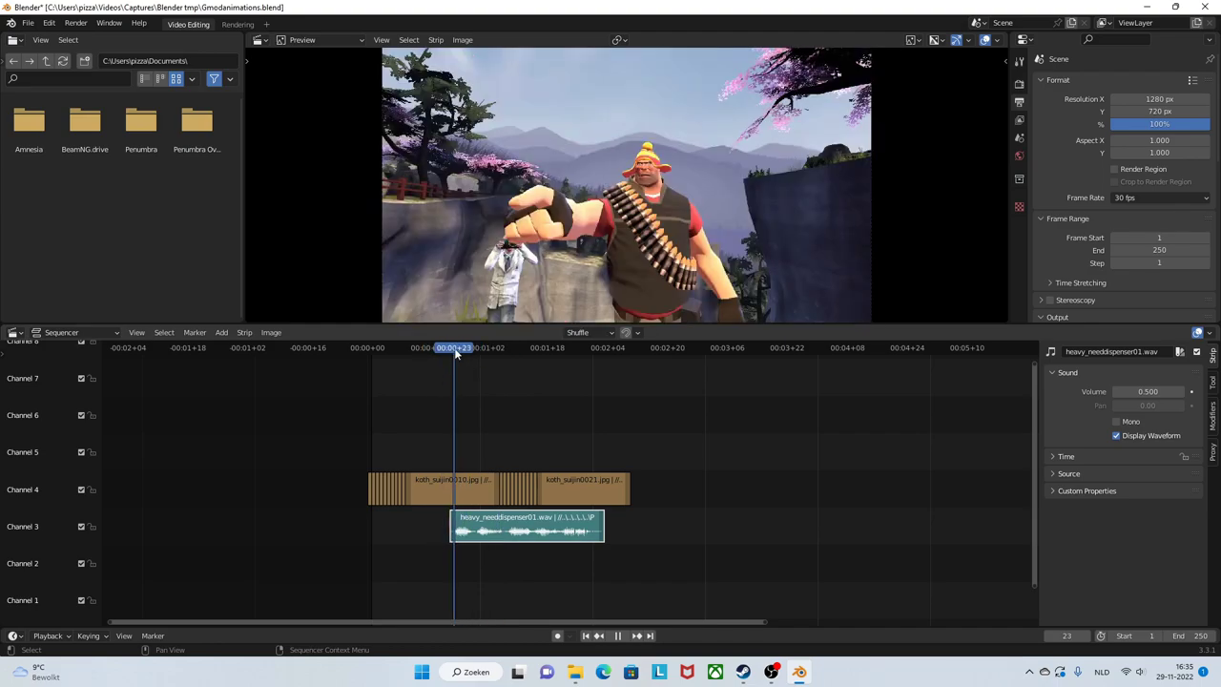
click(620, 635)
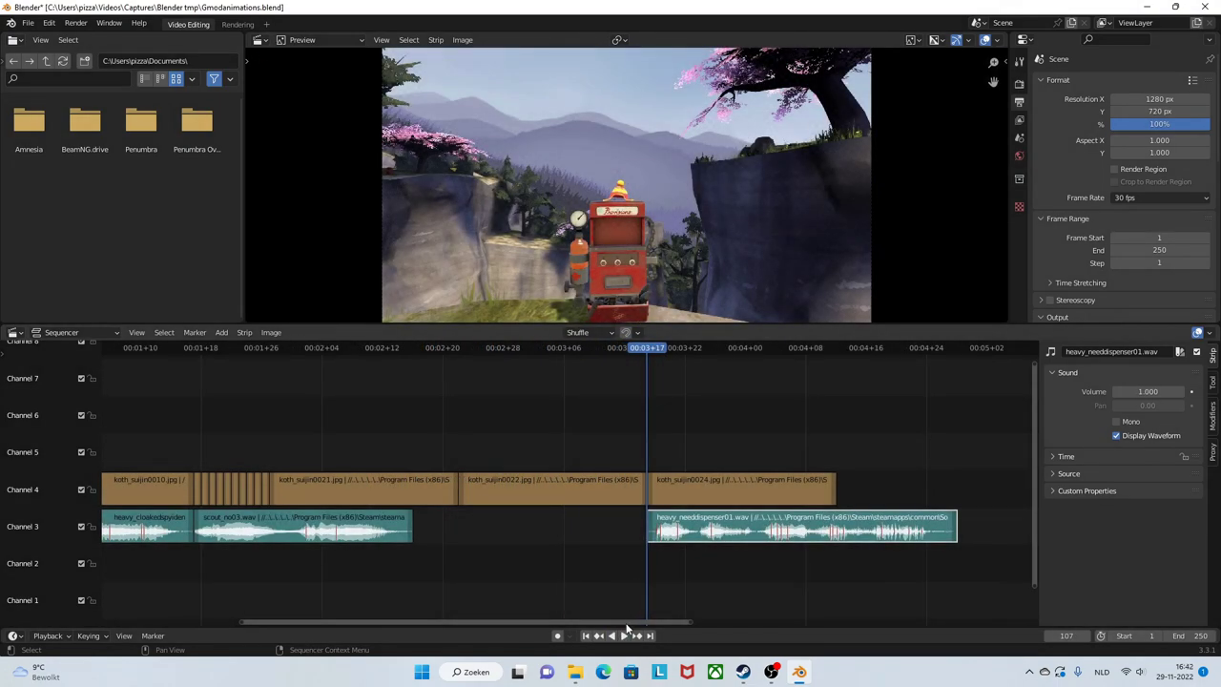
Play the heavy_needdispenser01.wav strip beside koth_suijin0024.jpg twice from its start, around 00:03+17, to find where to cut it
click(627, 636)
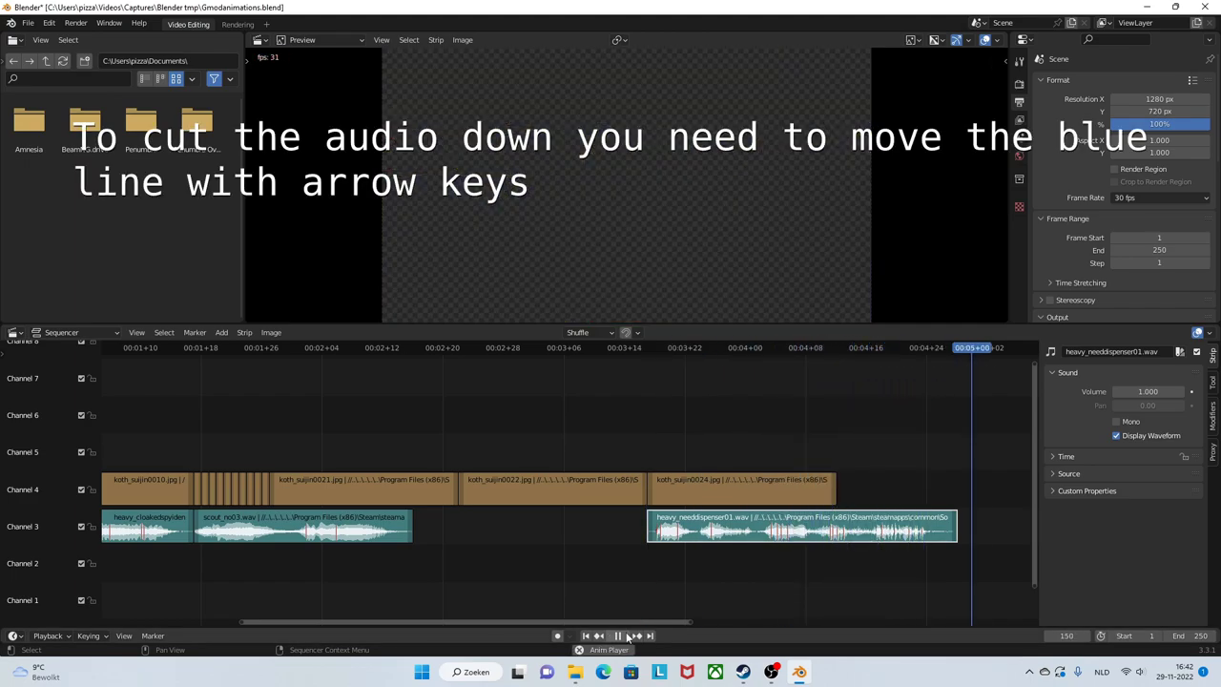
click(625, 636)
click(641, 356)
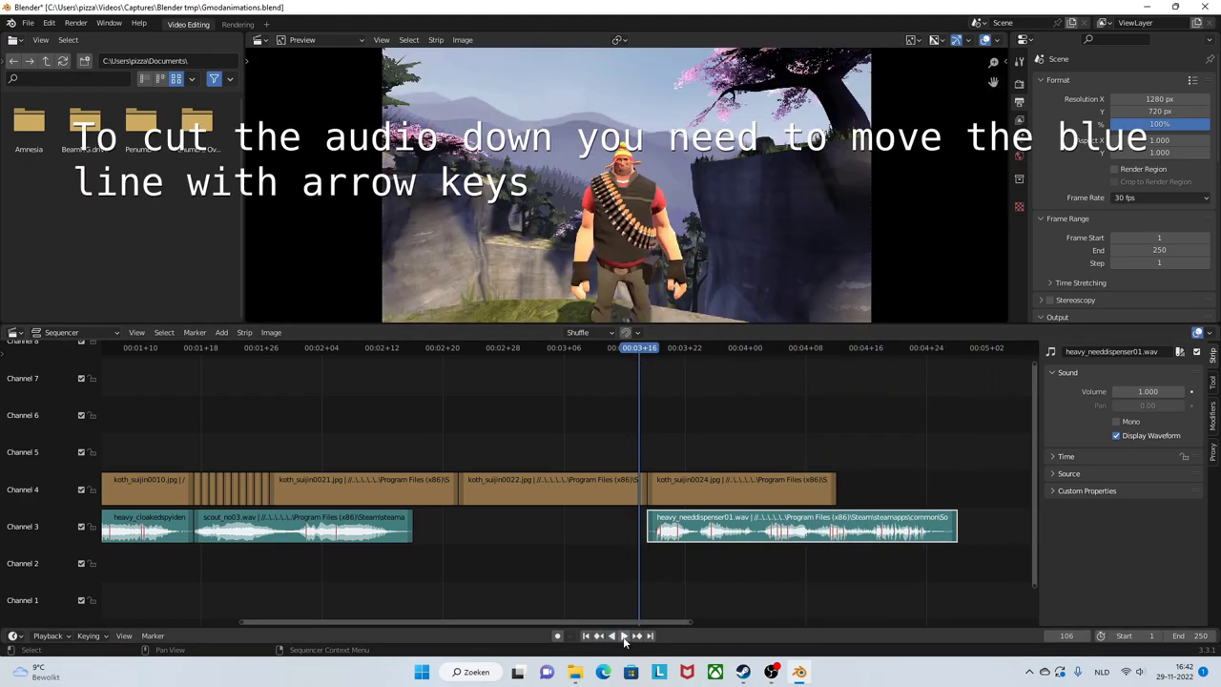
click(625, 637)
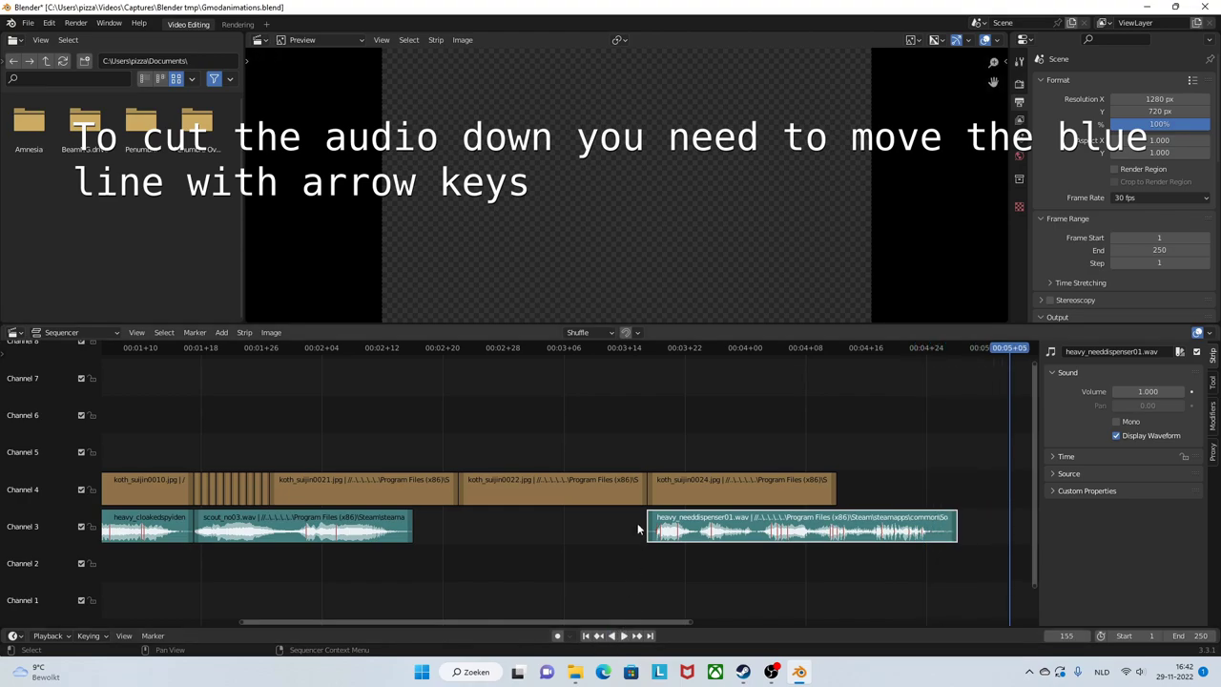
Move the playhead to 00:03+24 and split the heavy_needdispenser01.wav strip there
click(645, 353)
key(Right)
key(Right)
key(Right)
key(Right)
key(Right)
key(Right)
key(Right)
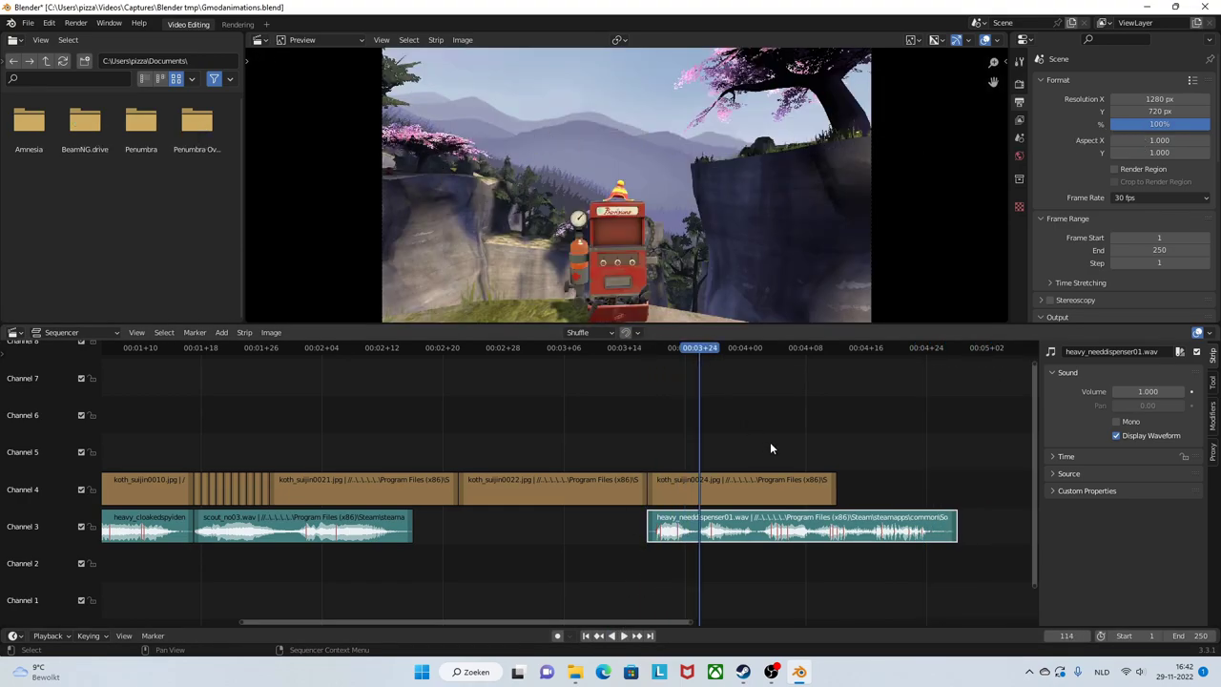
right_click(707, 523)
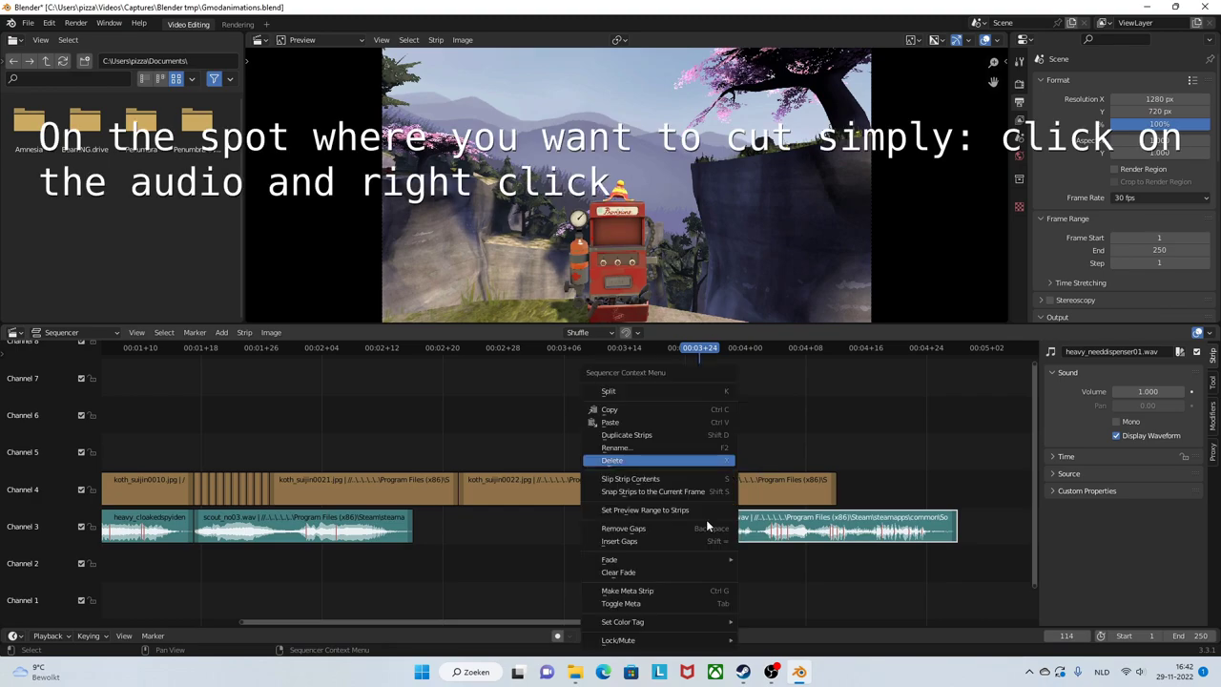
click(720, 395)
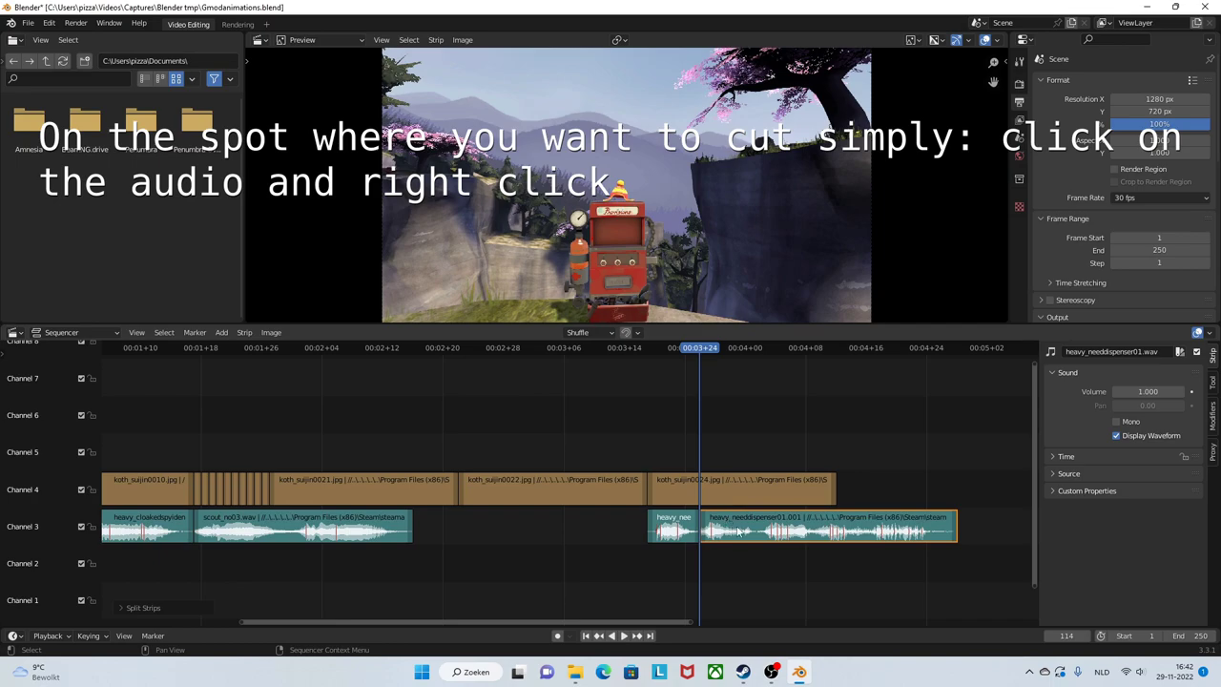
Play on to 00:04+15 and split the second piece of the heavy_needdispenser01 sound there
key(space)
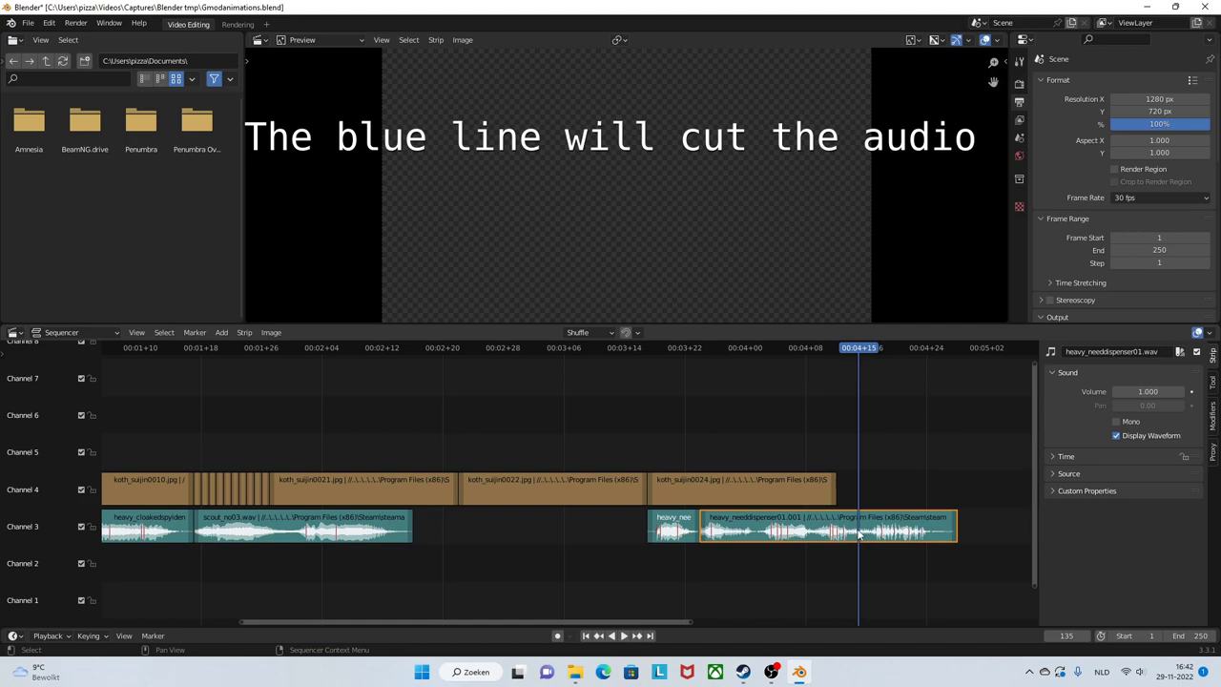
click(862, 534)
right_click(870, 531)
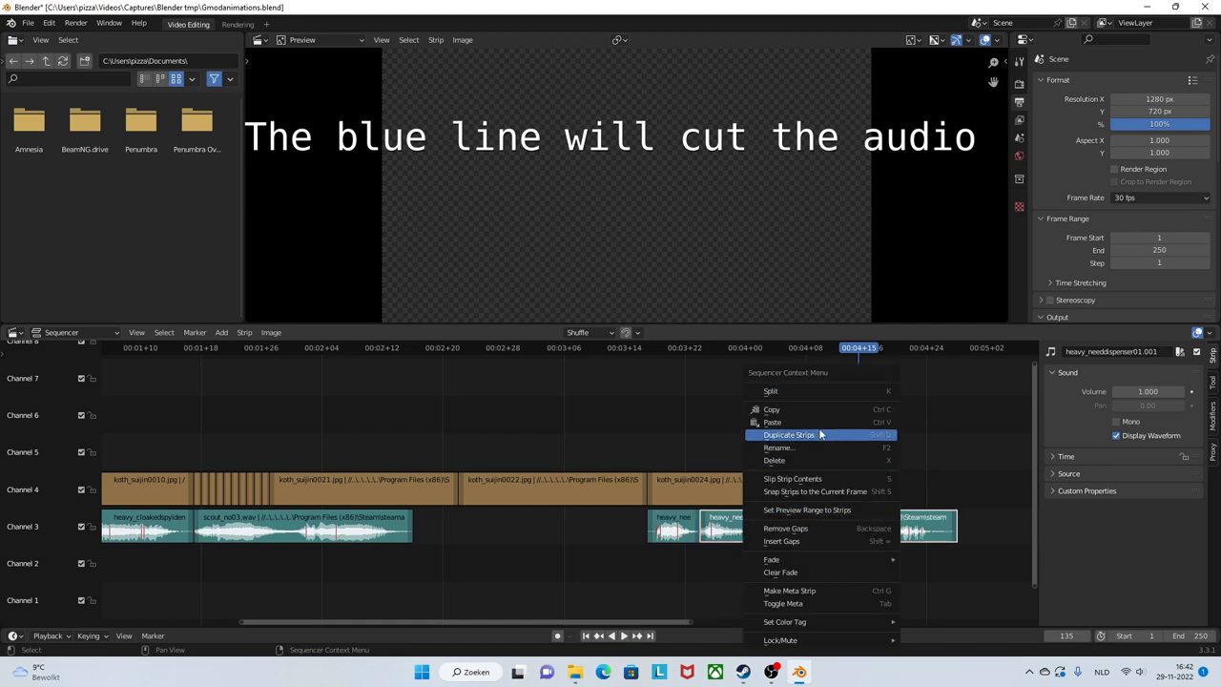
click(817, 392)
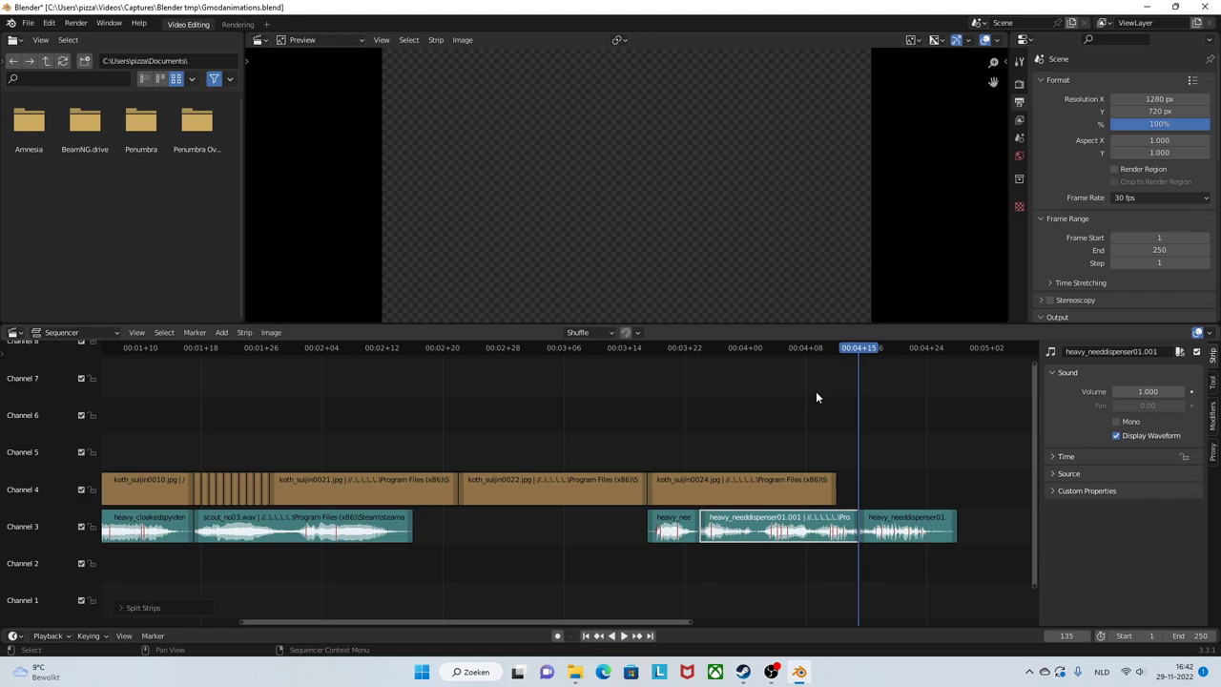
Delete the first and last pieces of the split heavy_needdispenser01 sound, keeping only the middle piece
click(675, 528)
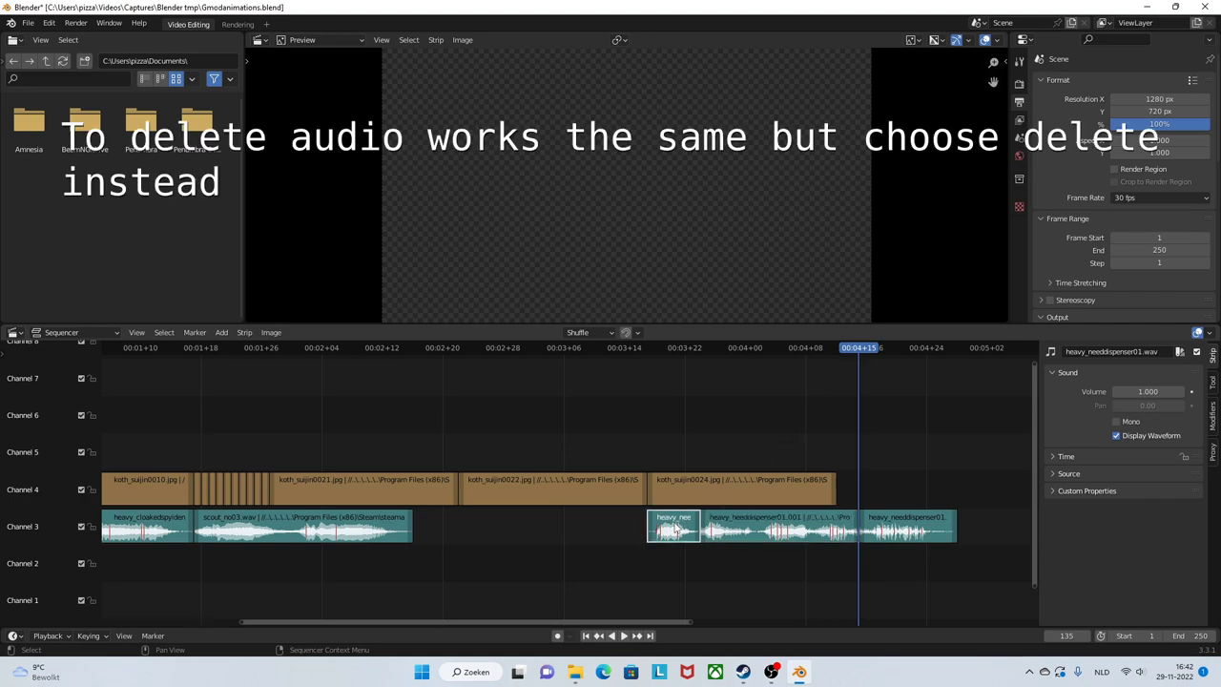
right_click(630, 530)
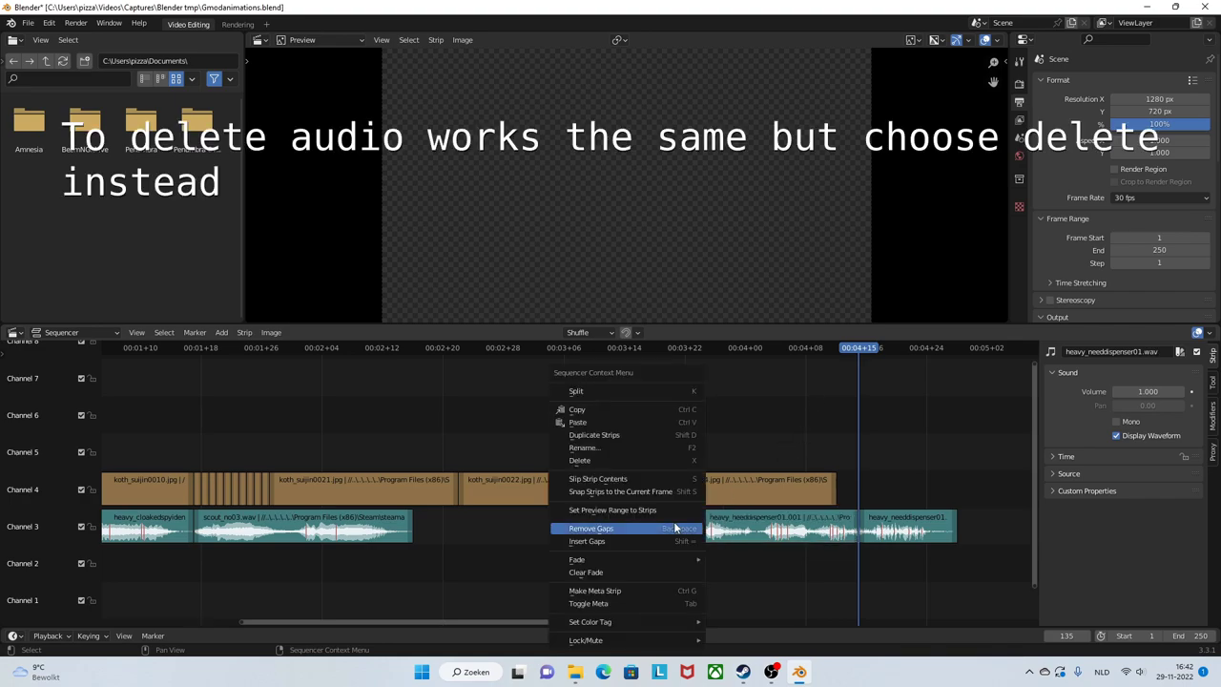
click(623, 462)
click(877, 527)
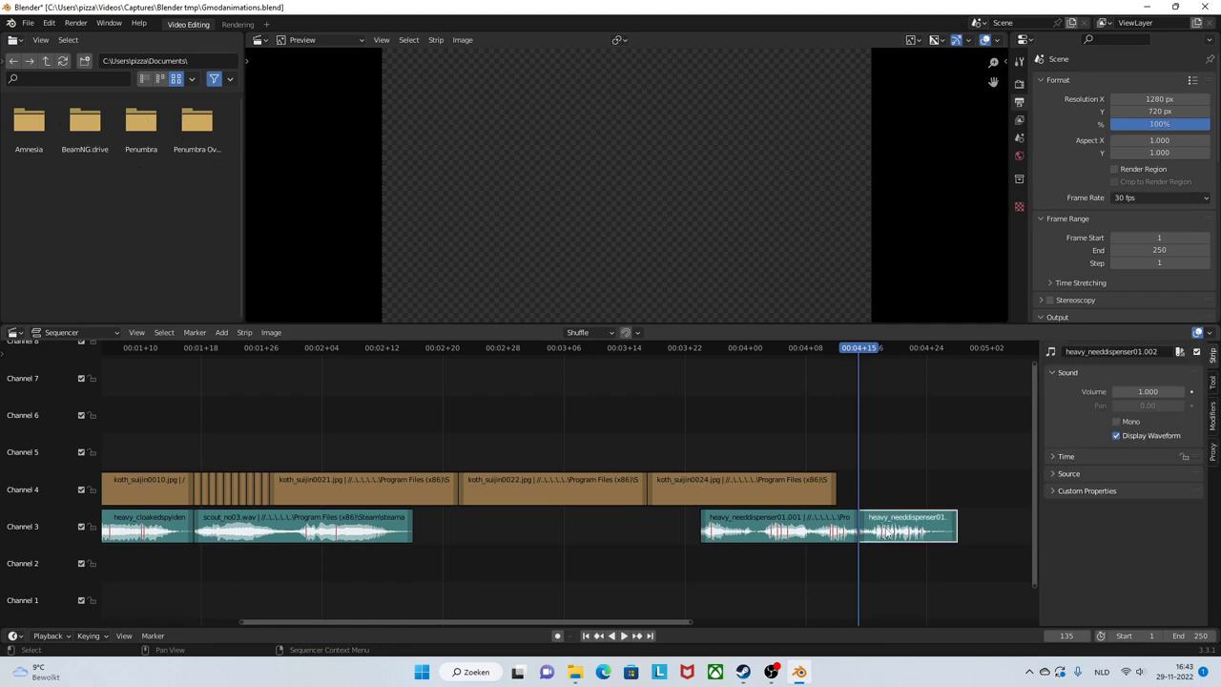
right_click(885, 529)
click(815, 479)
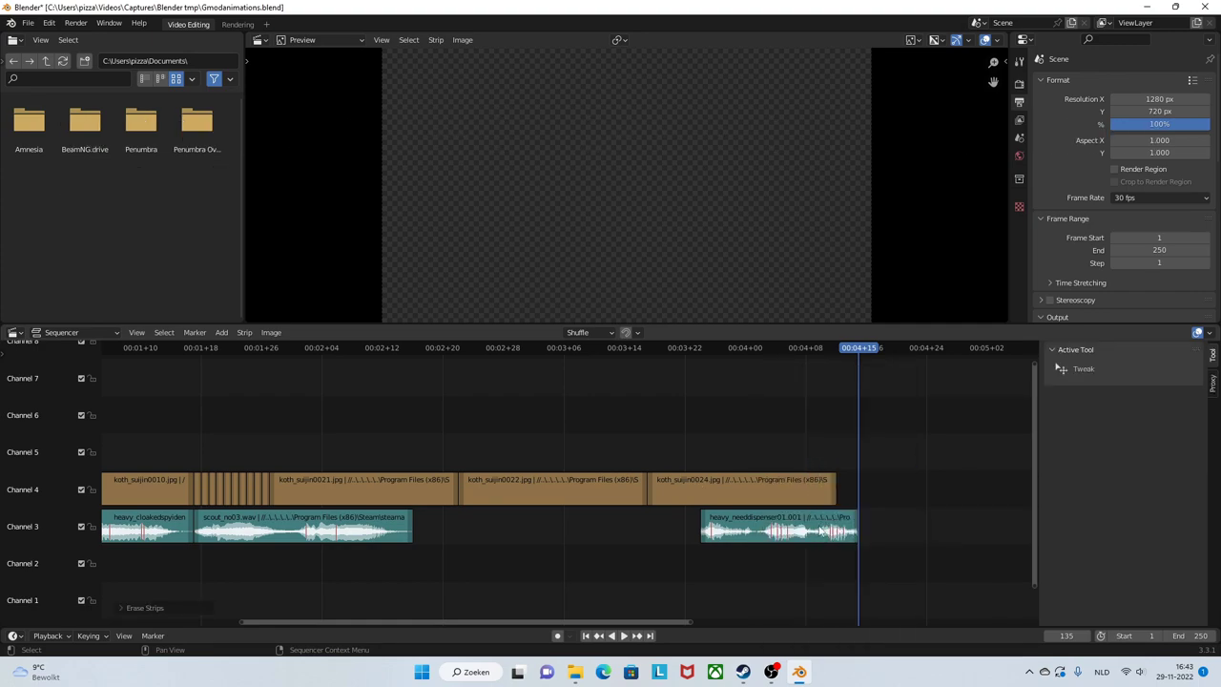
Move the remaining heavy_needdispenser01 piece to the start of the koth_suijin0024.jpg strip in channel 3 and play it back twice
drag(813, 535, 806, 528)
drag(784, 528, 754, 528)
key(ctrl+shift+space)
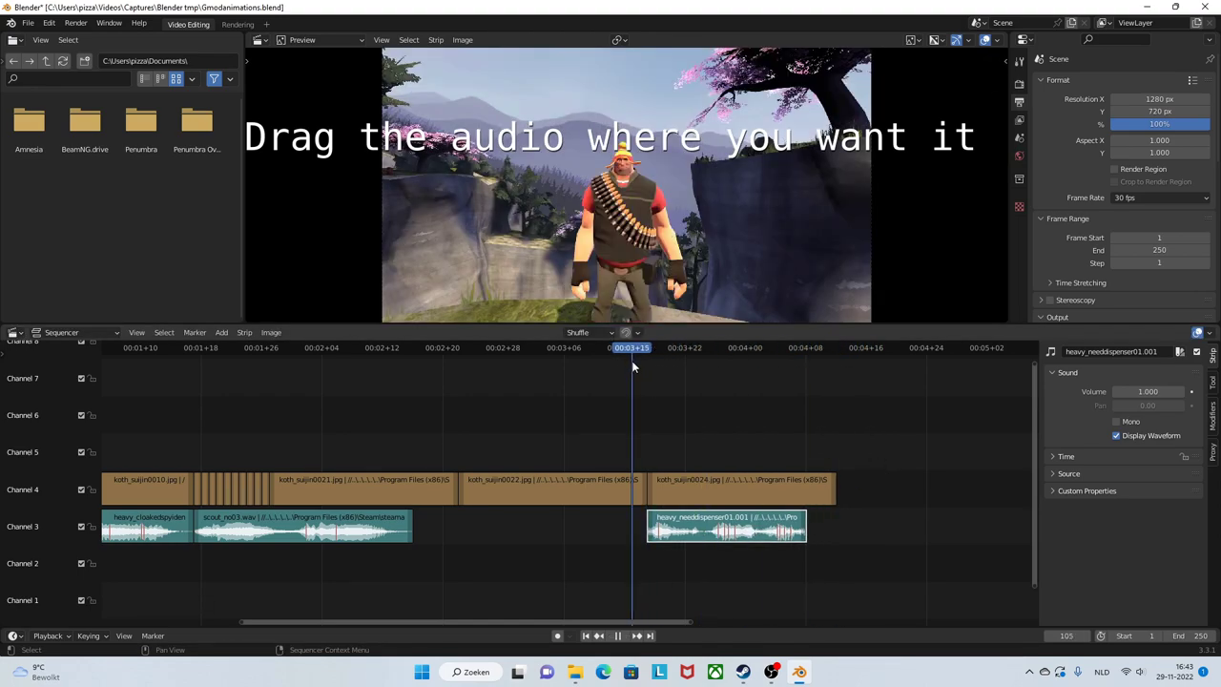
click(624, 636)
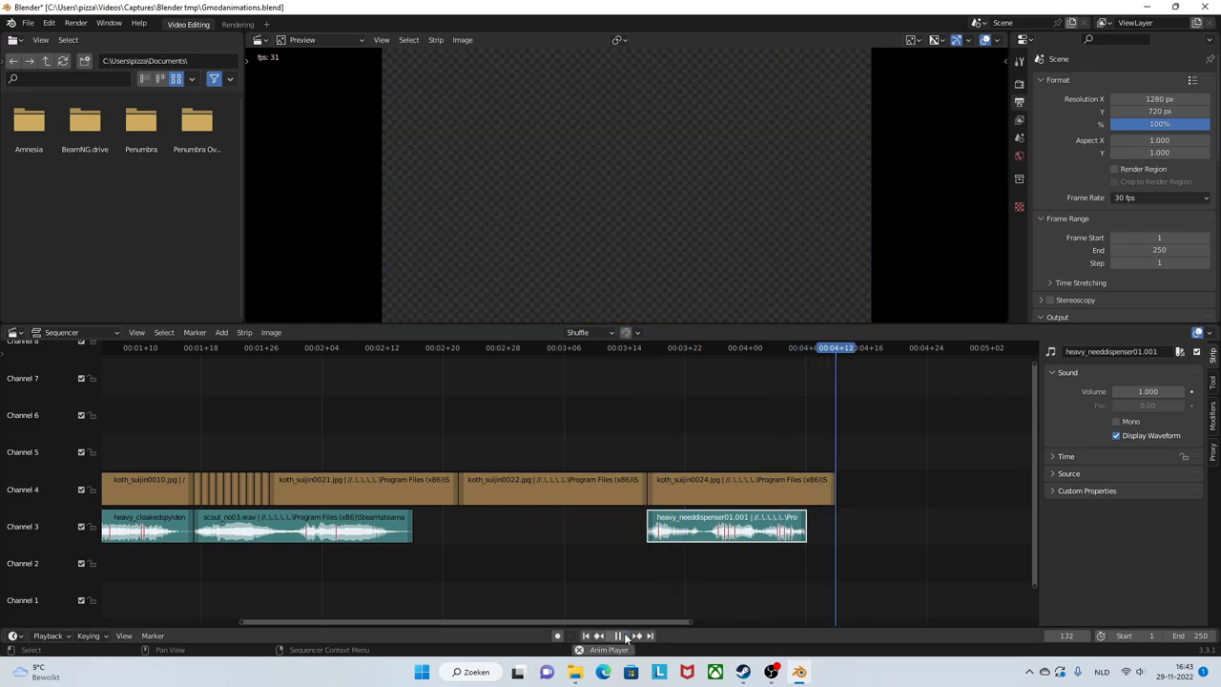
click(625, 636)
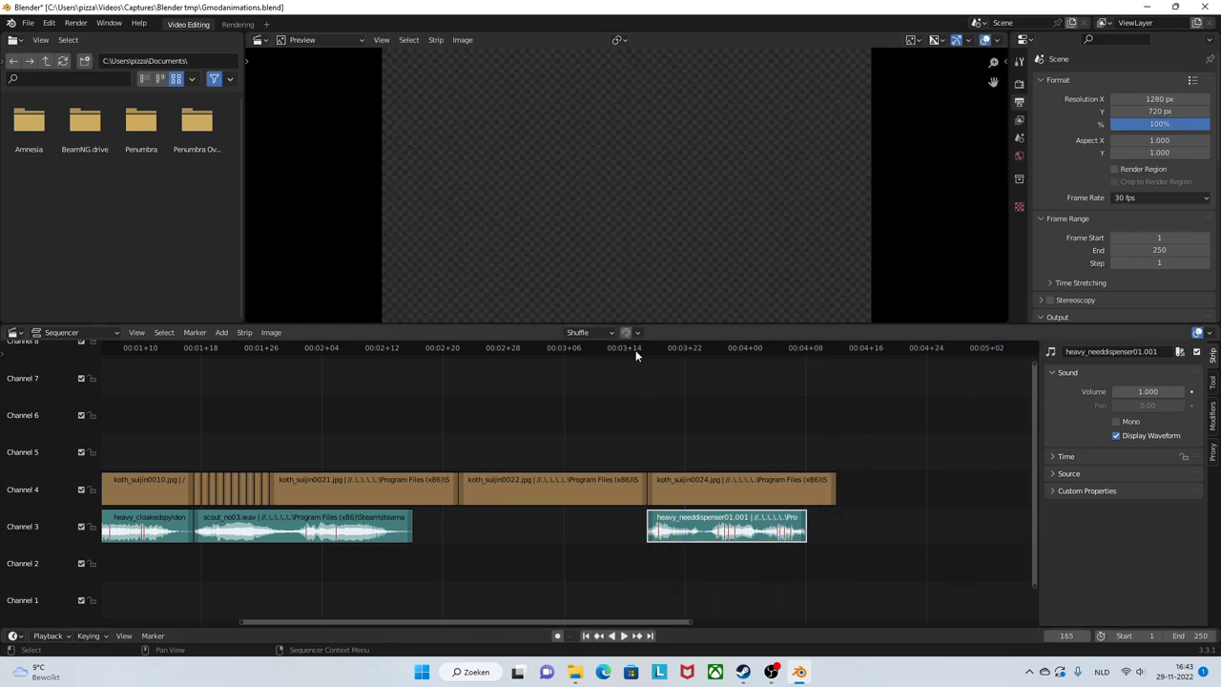
click(632, 349)
click(620, 636)
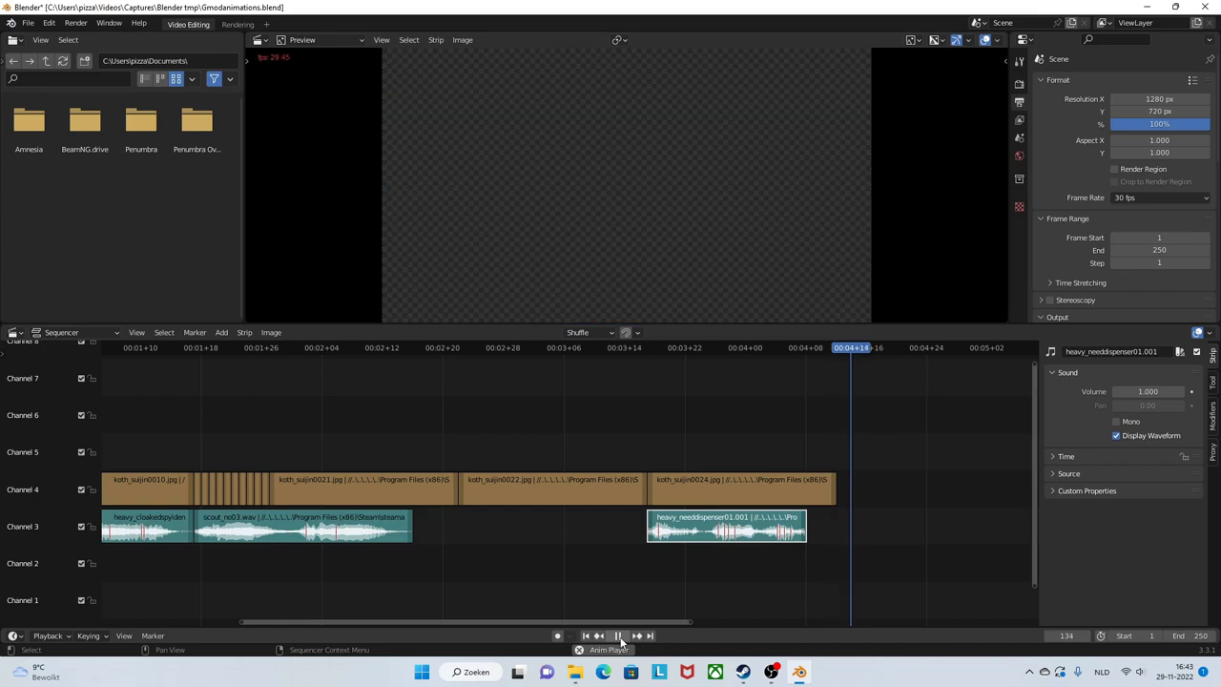
click(620, 636)
Move the playhead back to frame 131 at the end of the koth_suijin0024.jpg strip
scroll(859, 530, down, 1)
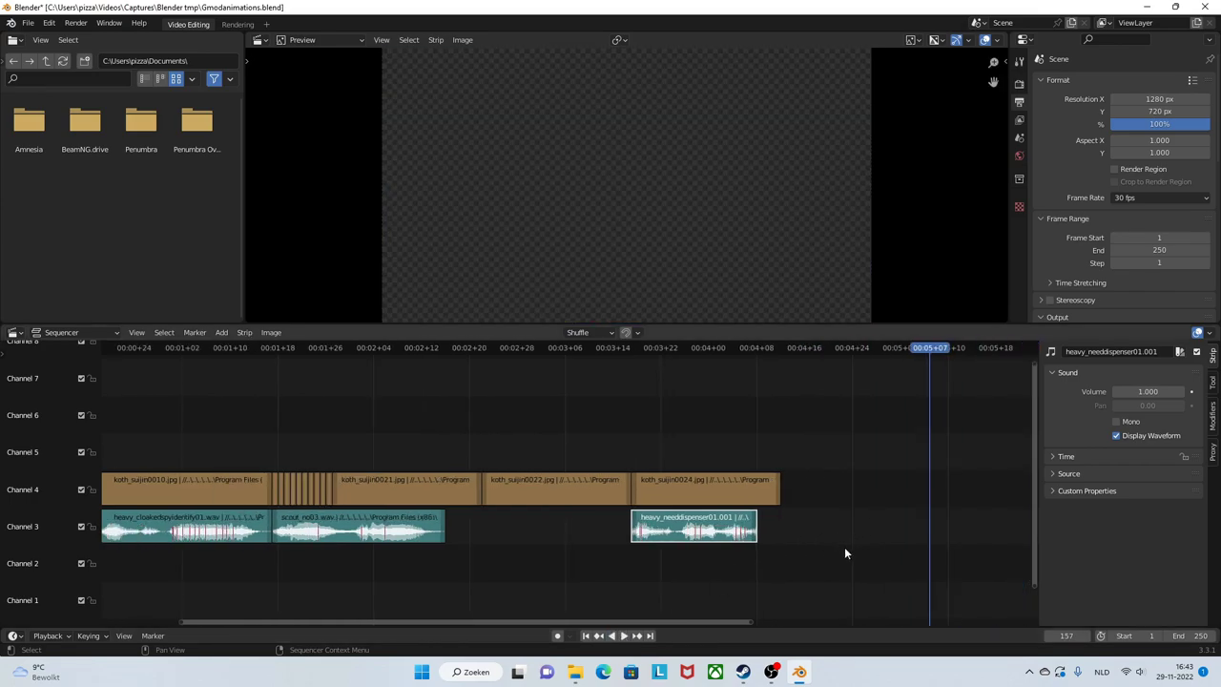
click(775, 488)
scroll(725, 453, down, 4)
key(Left)
key(Left)
key(Left)
key(Left)
key(Left)
key(Left)
key(Left)
key(Left)
key(Left)
key(Left)
key(Left)
key(Left)
key(Left)
key(Left)
key(Left)
key(Left)
key(Left)
key(Left)
key(Left)
key(Left)
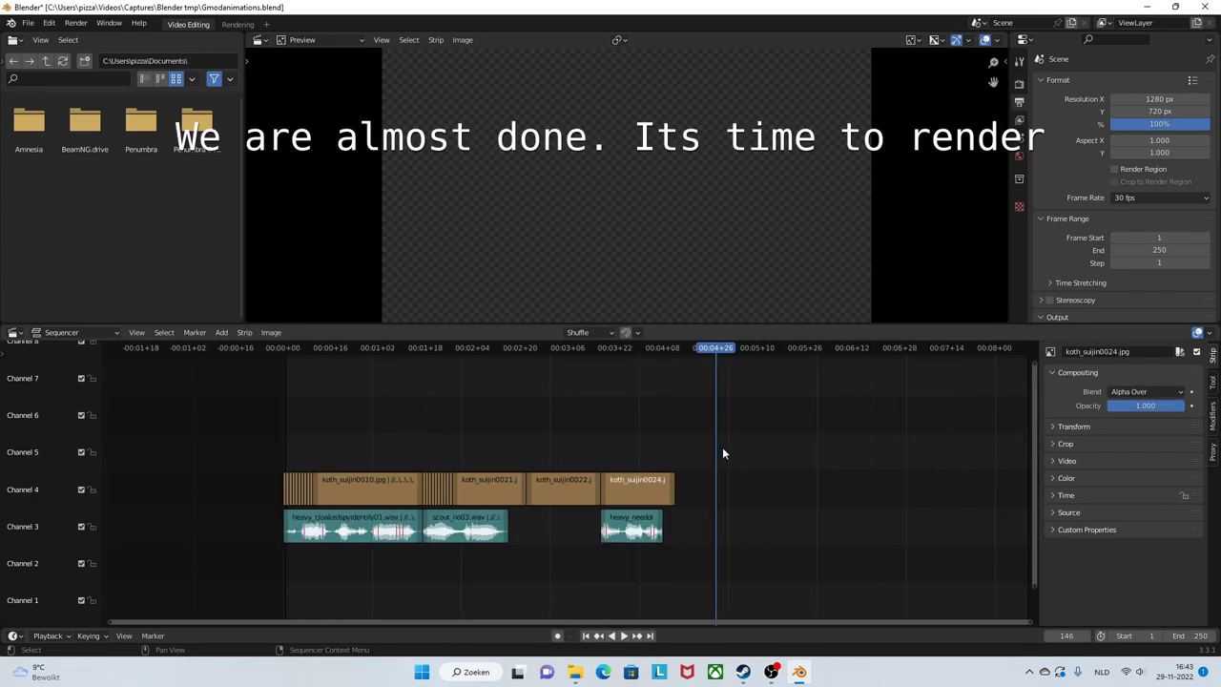
scroll(878, 506, up, 4)
key(Left)
key(Left)
key(Right)
key(Left)
key(Left)
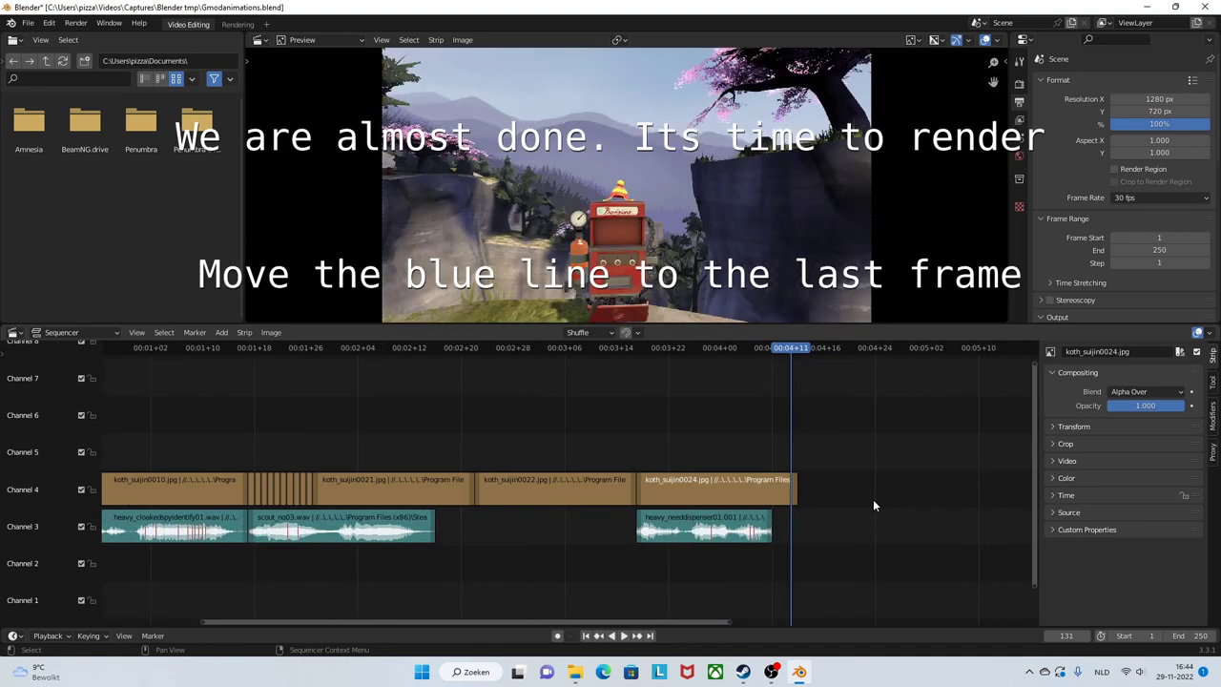
key(Right)
key(Left)
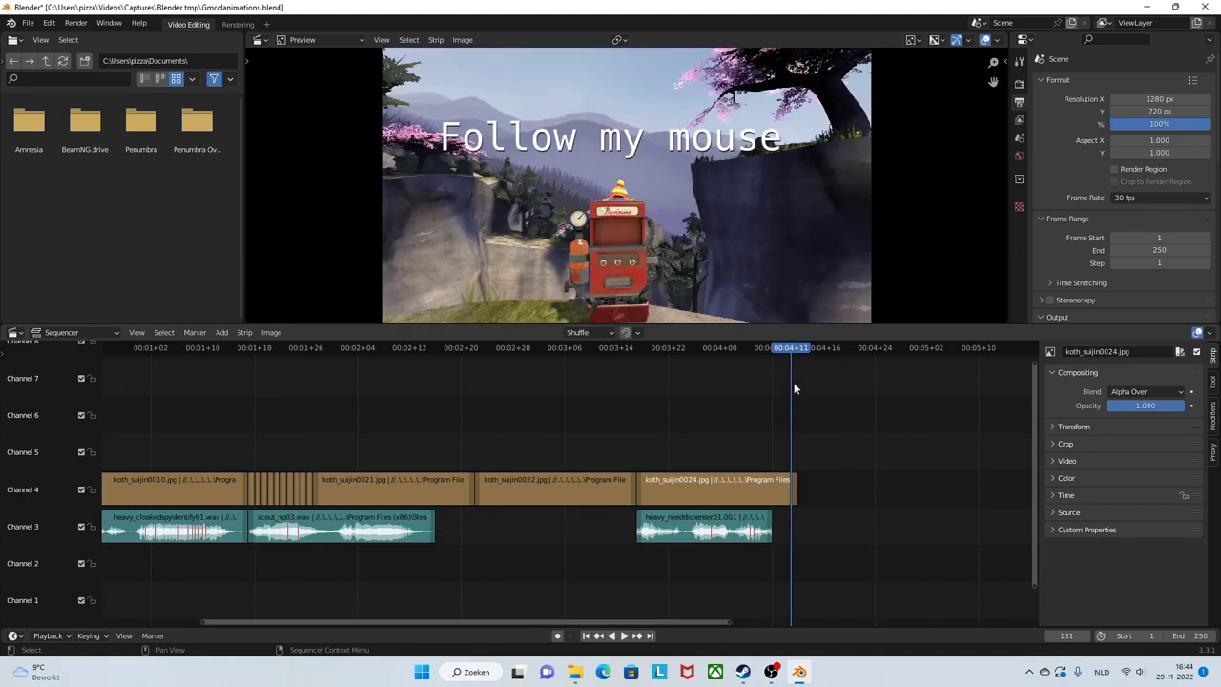
Set the end of the scene's frame range to the current frame number, 131
click(1062, 636)
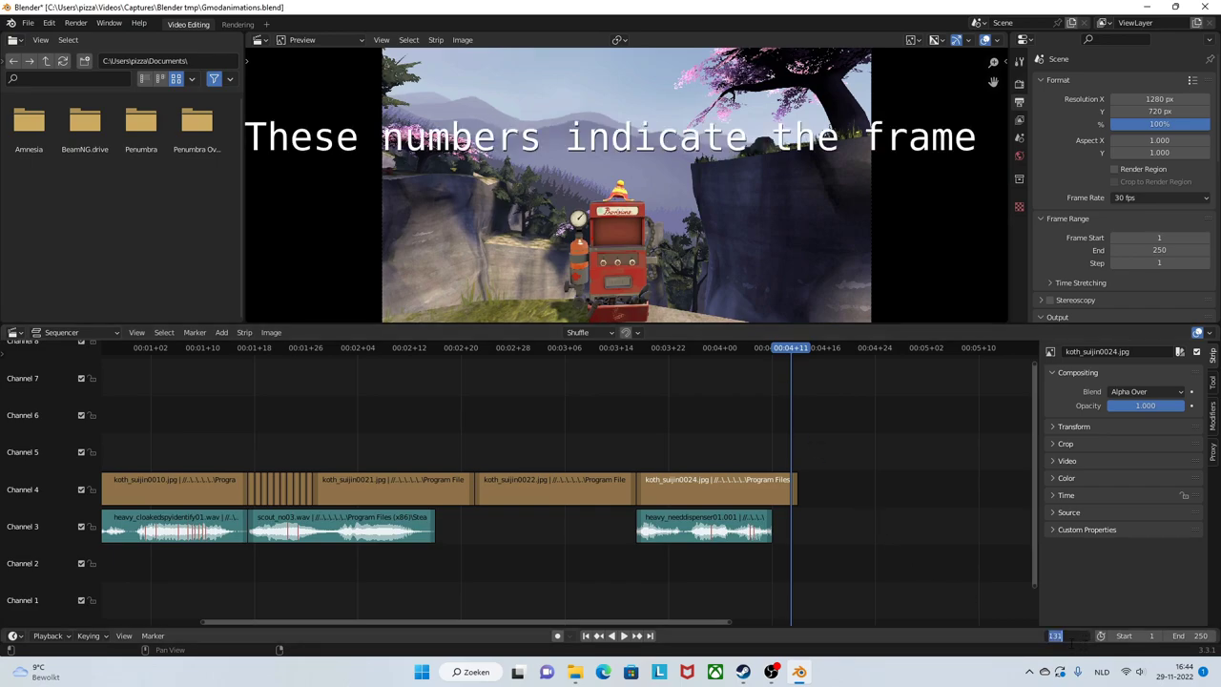
key(Escape)
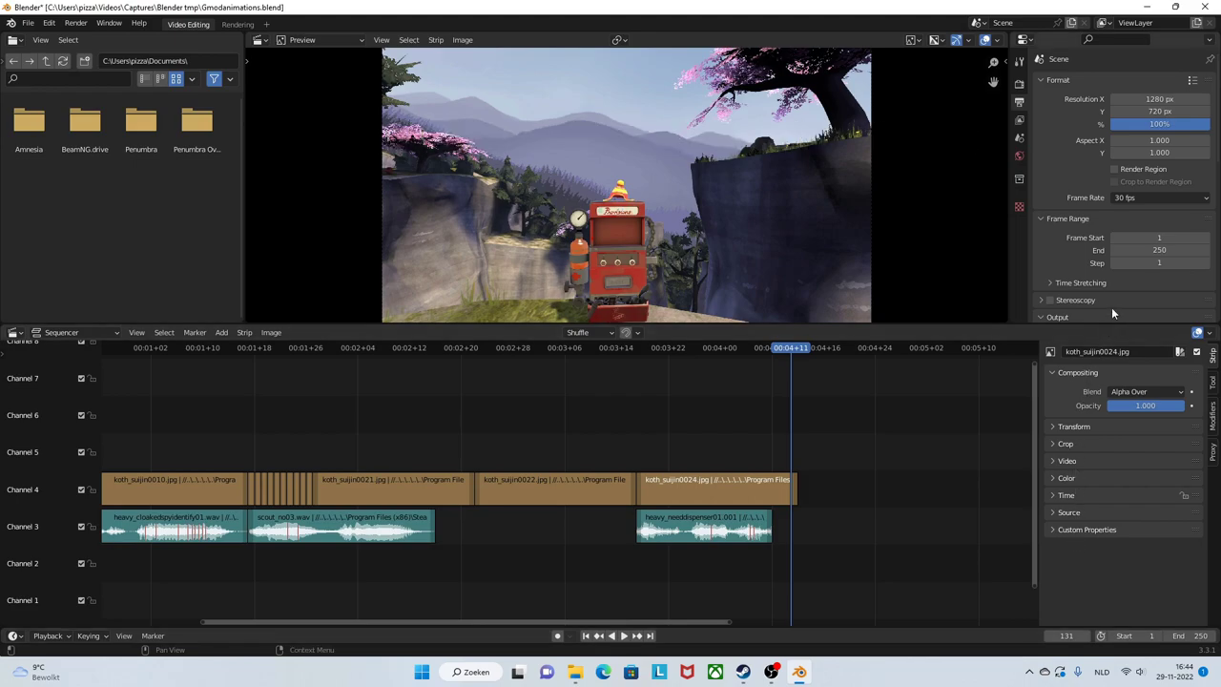
click(1168, 250)
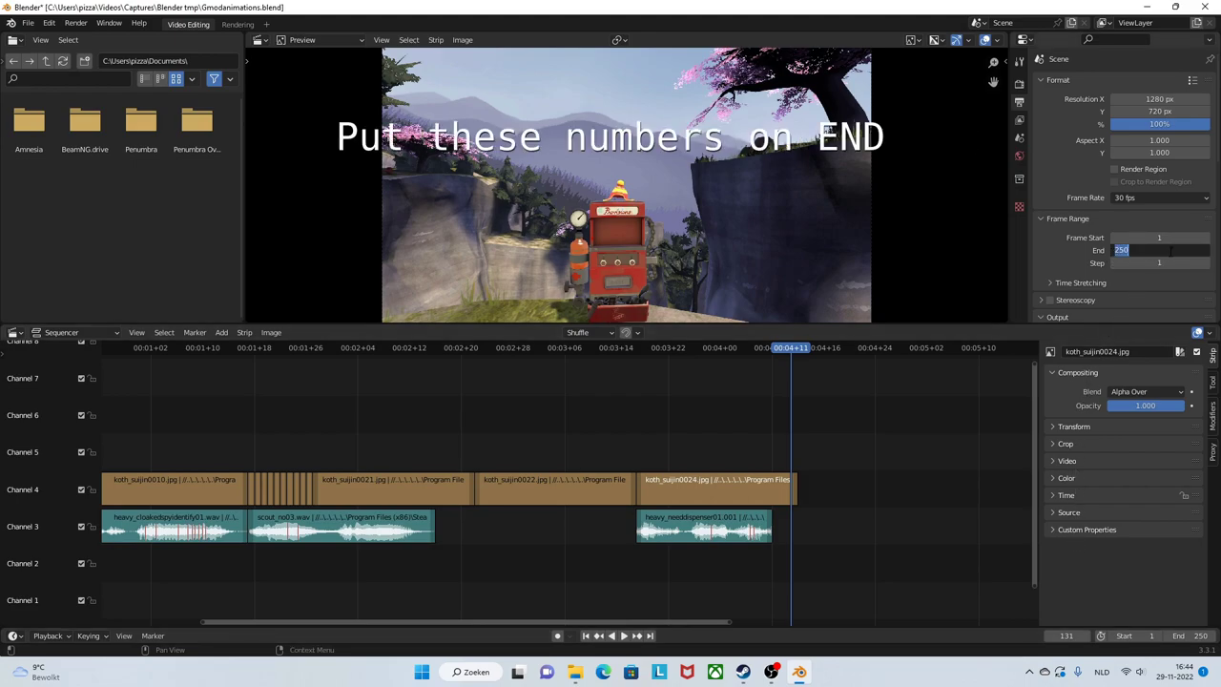
text(131)
key(Return)
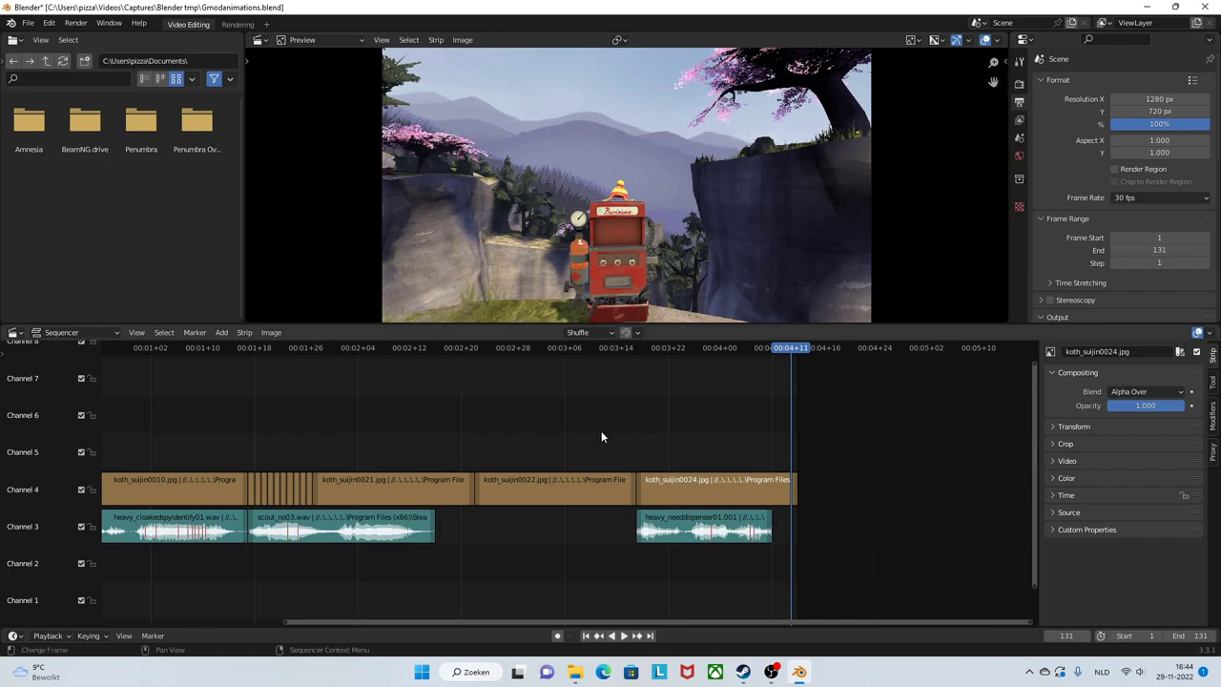
Move the playhead back to frame 0, at the very start of the first image strip
scroll(601, 431, down, 4)
key(Left)
key(Left)
key(Left)
key(Left)
key(Left)
key(Left)
key(Left)
key(Left)
key(Left)
key(Left)
key(Left)
key(Left)
key(Left)
key(Left)
key(Left)
key(Left)
key(Left)
key(Left)
key(Left)
key(Left)
key(Left)
key(Left)
key(Left)
key(Left)
key(Left)
key(Left)
key(Left)
key(Left)
key(Left)
key(Left)
key(Left)
key(Left)
key(Left)
key(Left)
key(Left)
key(Left)
key(Left)
key(Left)
key(Left)
key(Left)
key(Left)
key(Left)
key(Left)
key(Left)
key(Left)
key(Left)
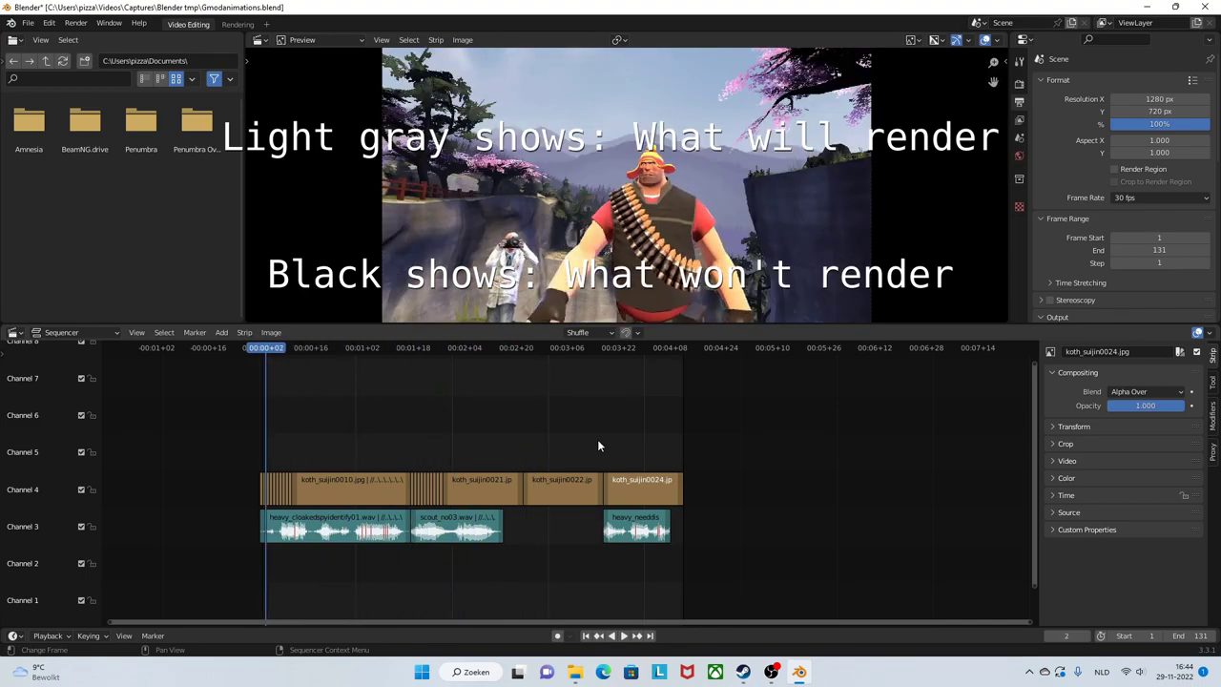
key(Left)
key(Left)
key(Left)
scroll(597, 446, up, 2)
scroll(597, 445, down, 1)
ctrl+scroll(598, 446, left, 3)
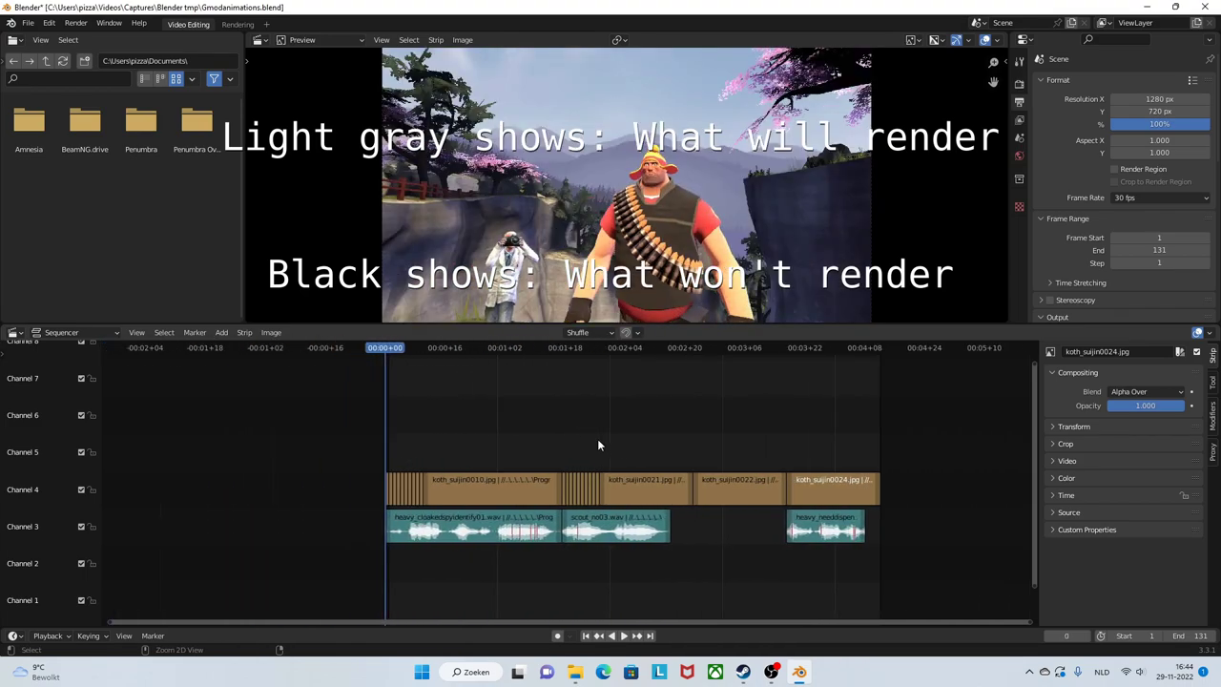
scroll(598, 446, up, 4)
scroll(598, 446, up, 4)
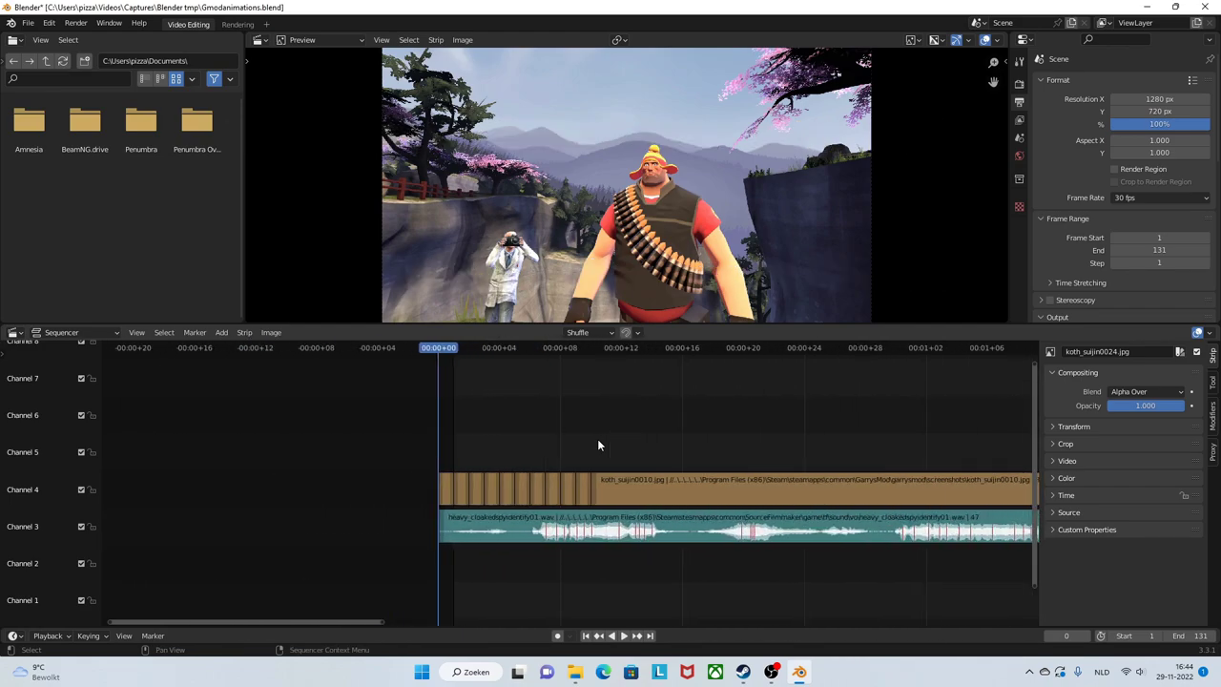
key(Right)
key(Left)
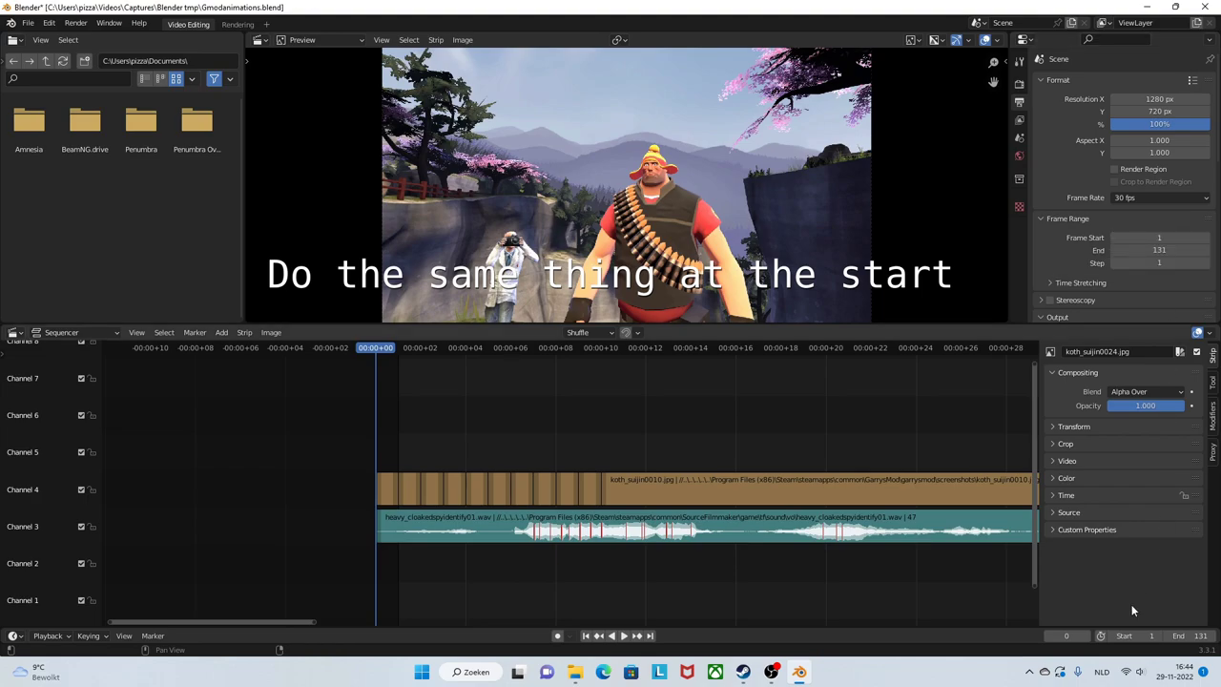
Set the scene's Frame Start to the current frame number, 0
click(1068, 635)
key(Escape)
click(1175, 239)
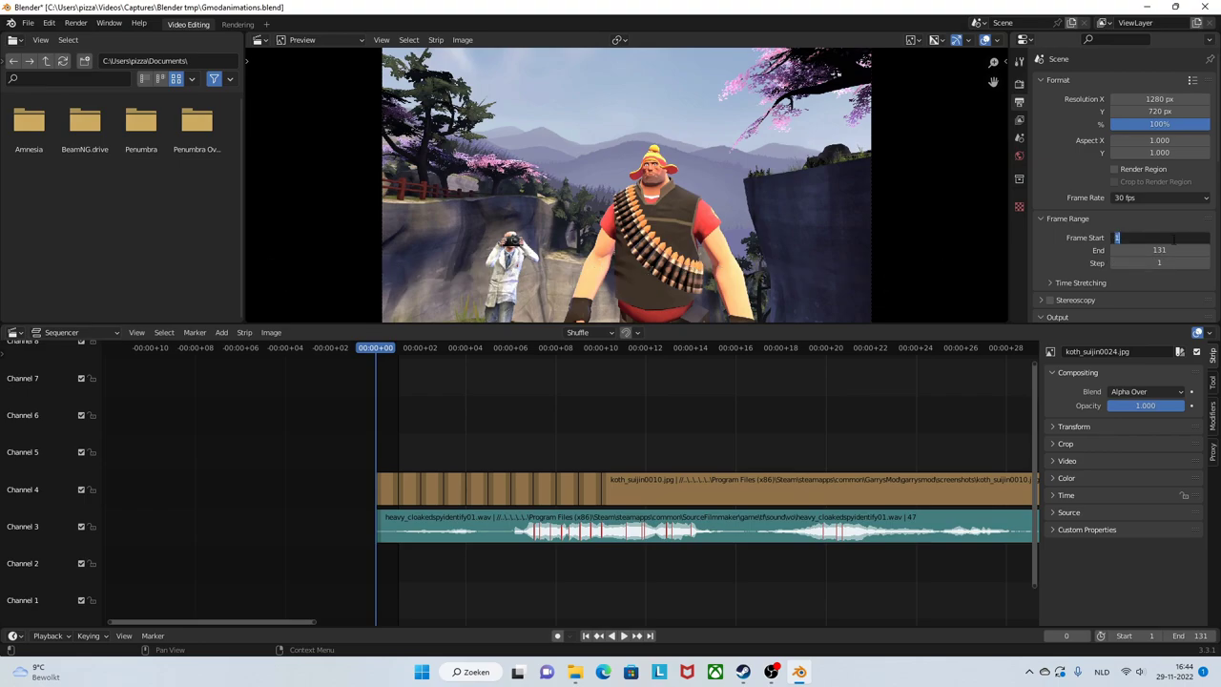
key(Return)
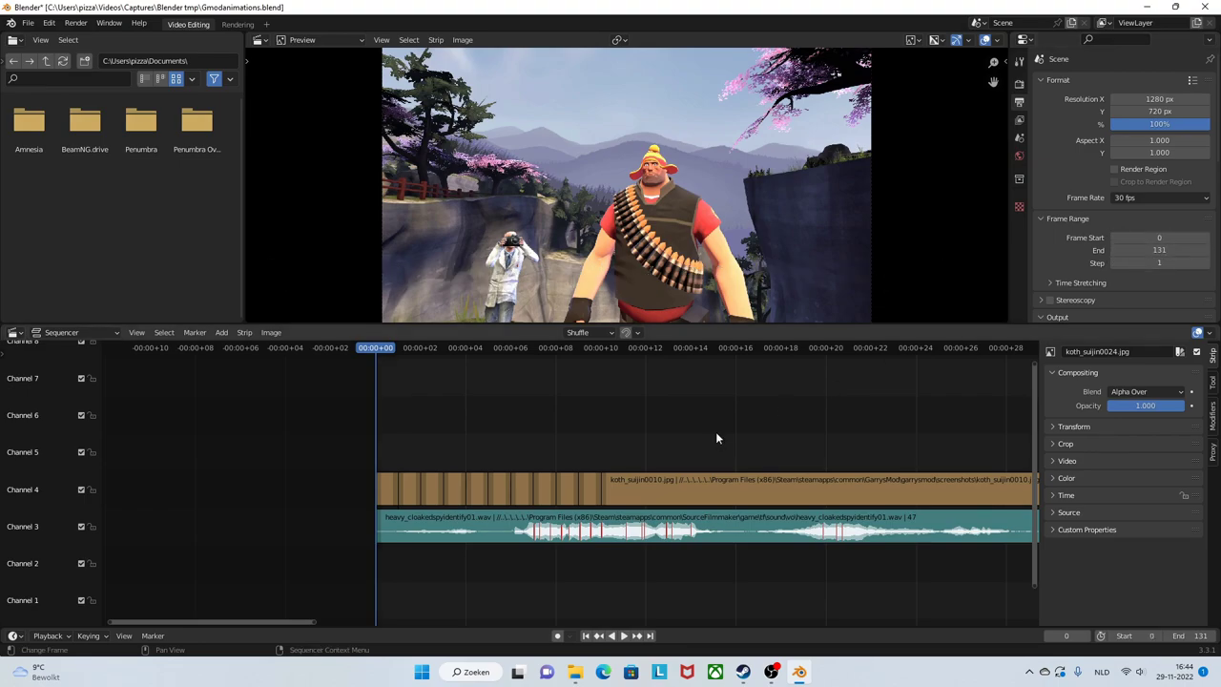
Scrub through the whole sequence past its end and back to frame 0 to check the render range
scroll(695, 442, down, 5)
scroll(695, 449, down, 2)
drag(431, 346, 91, 518)
scroll(337, 502, down, 6)
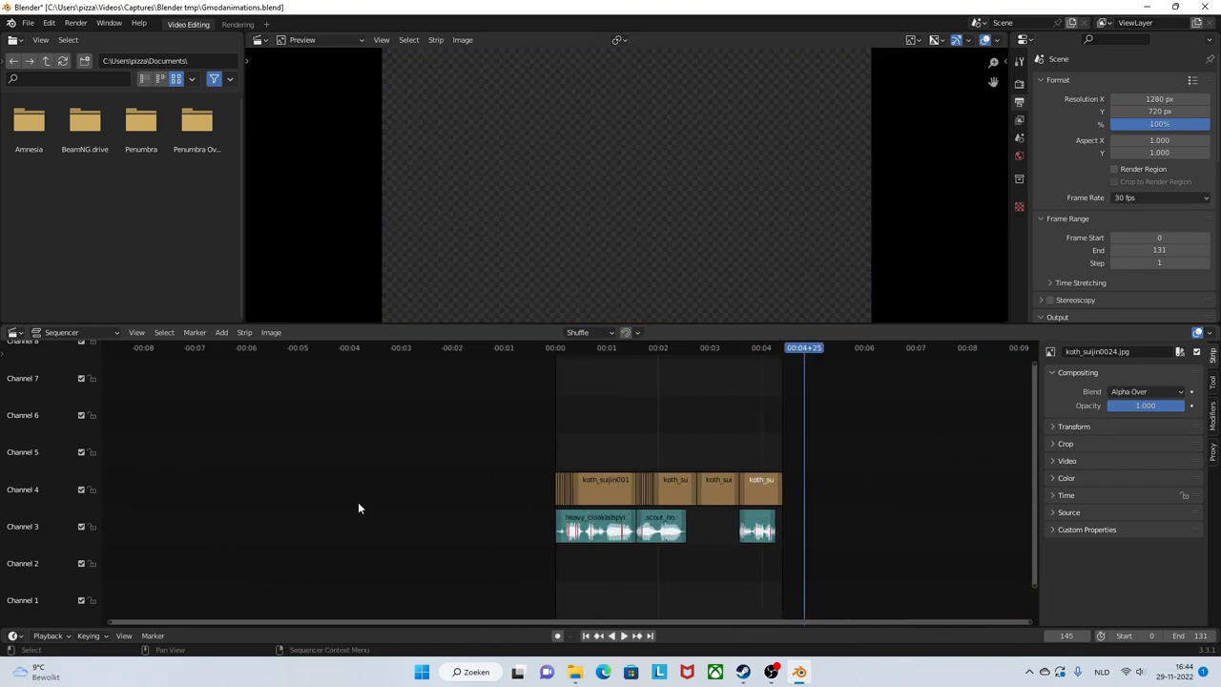
drag(762, 347, 865, 349)
click(608, 347)
drag(618, 350, 529, 361)
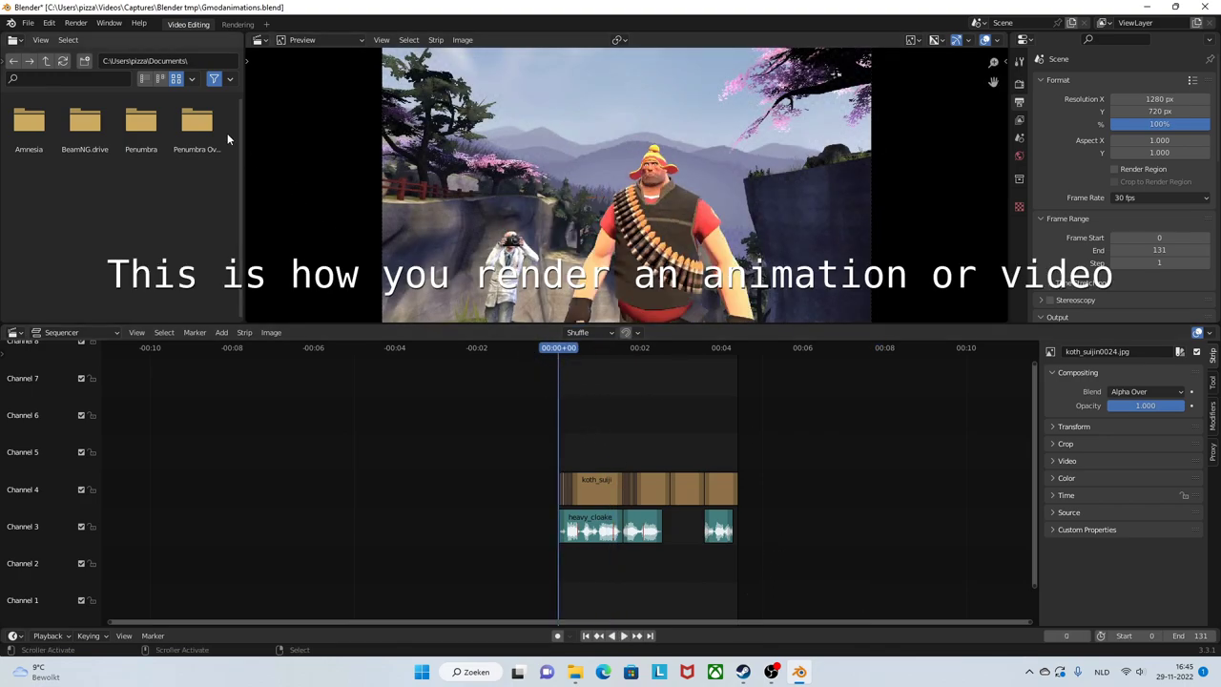
Save the project, render the full animation, and close the render window once rendering is complete
key(ctrl+s)
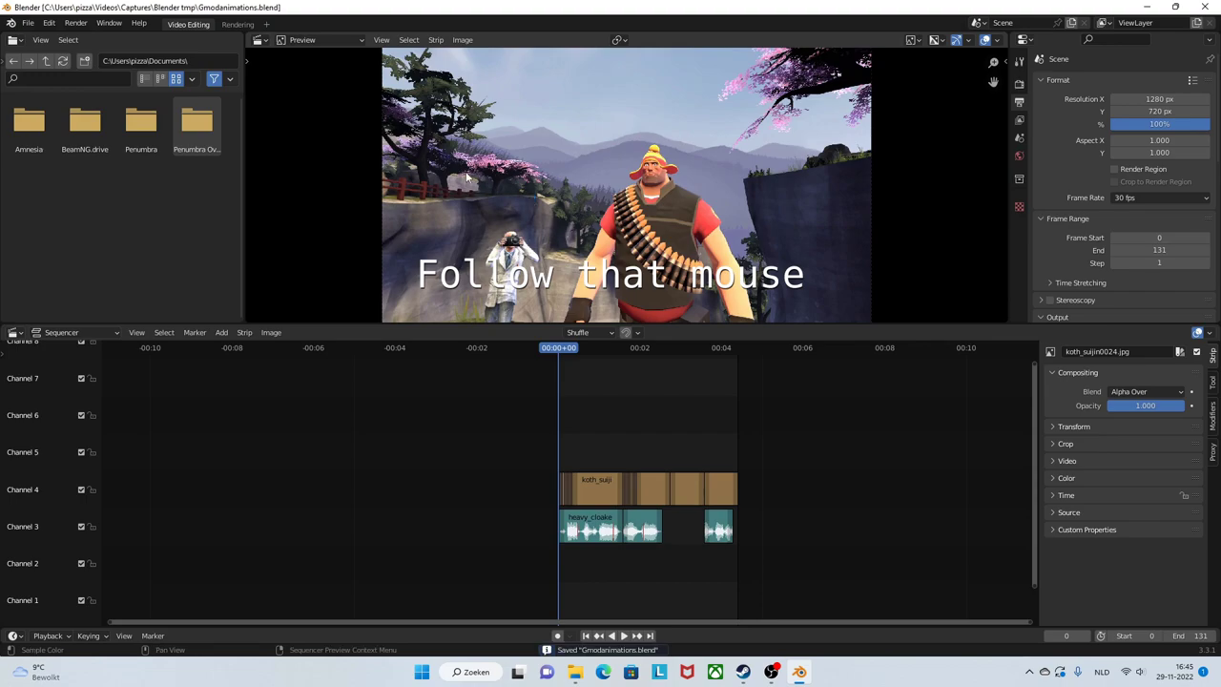
click(77, 24)
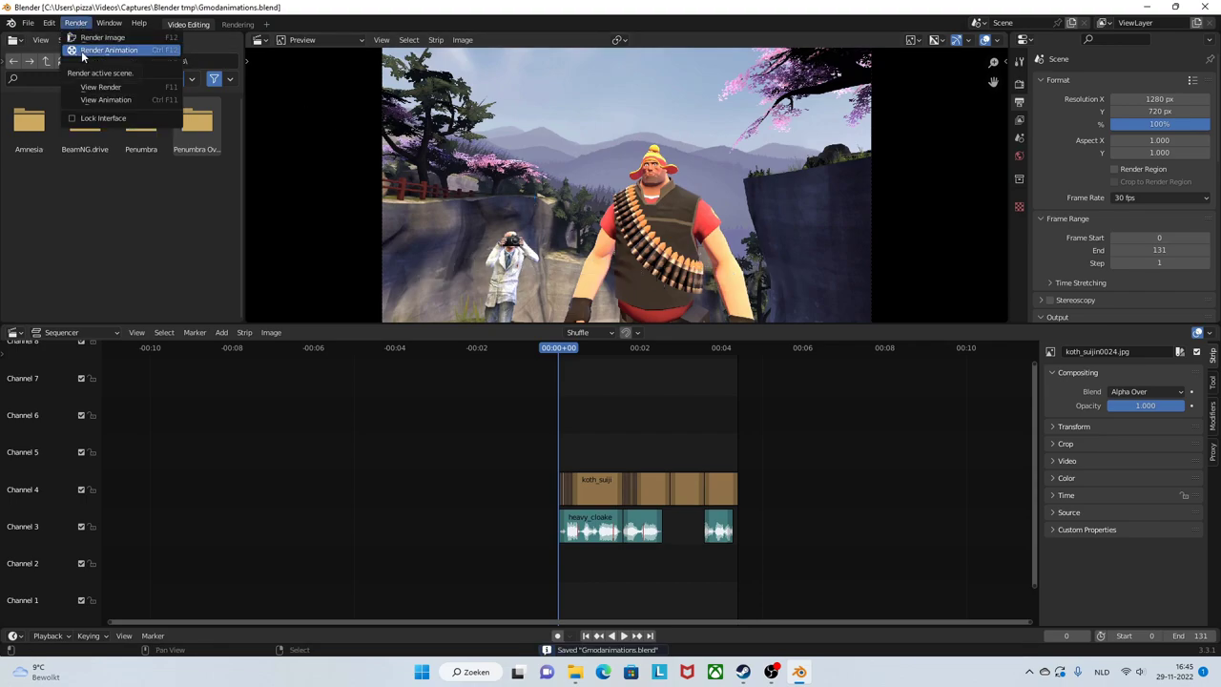
click(88, 53)
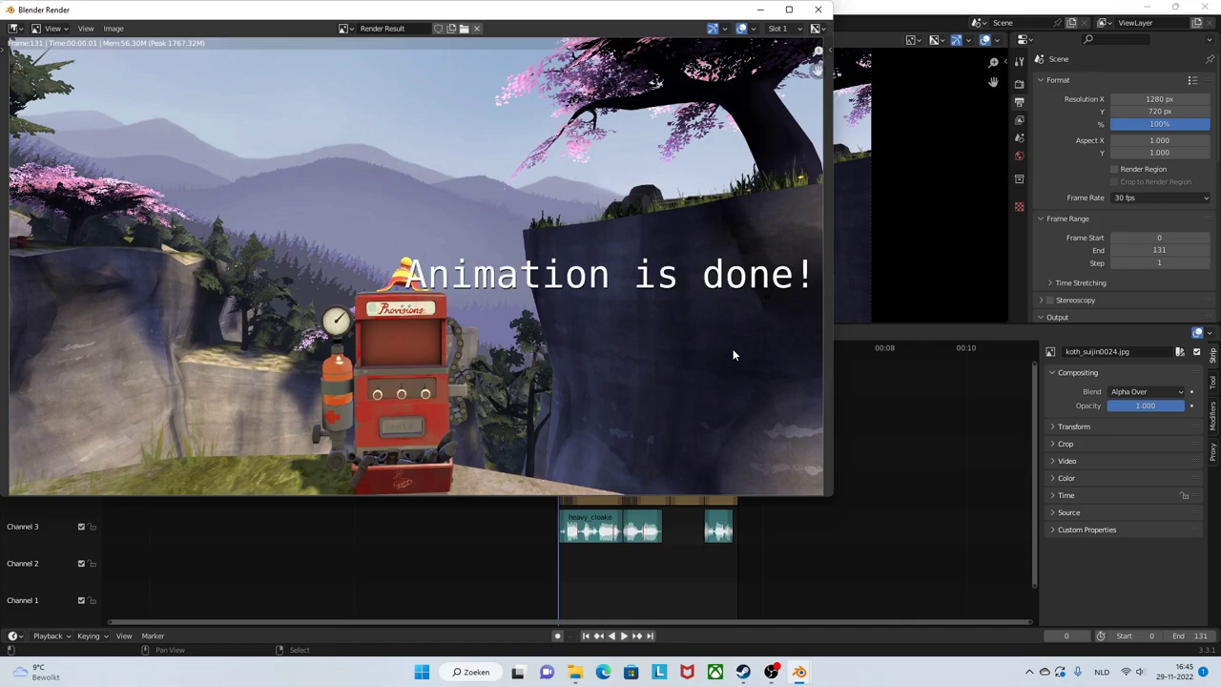
click(818, 9)
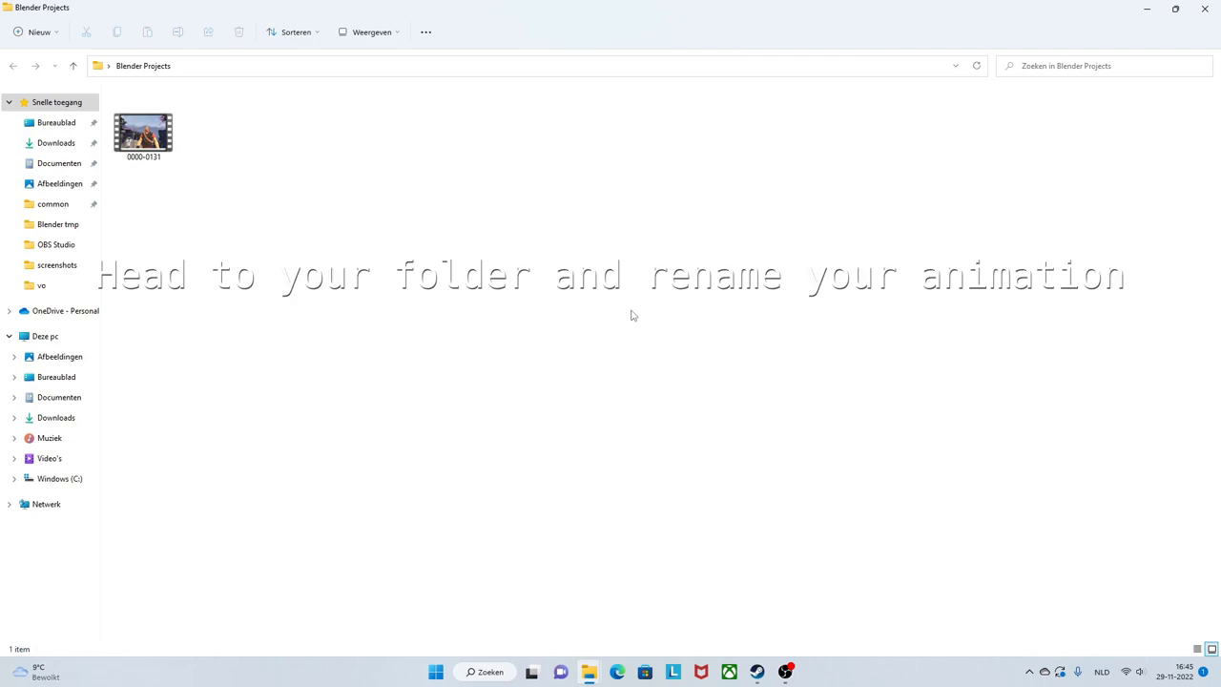
In the Blender Projects folder, rename the rendered video 0000-0131 as Gmodanimation
click(135, 162)
key(F2)
text(Gmodanimation)
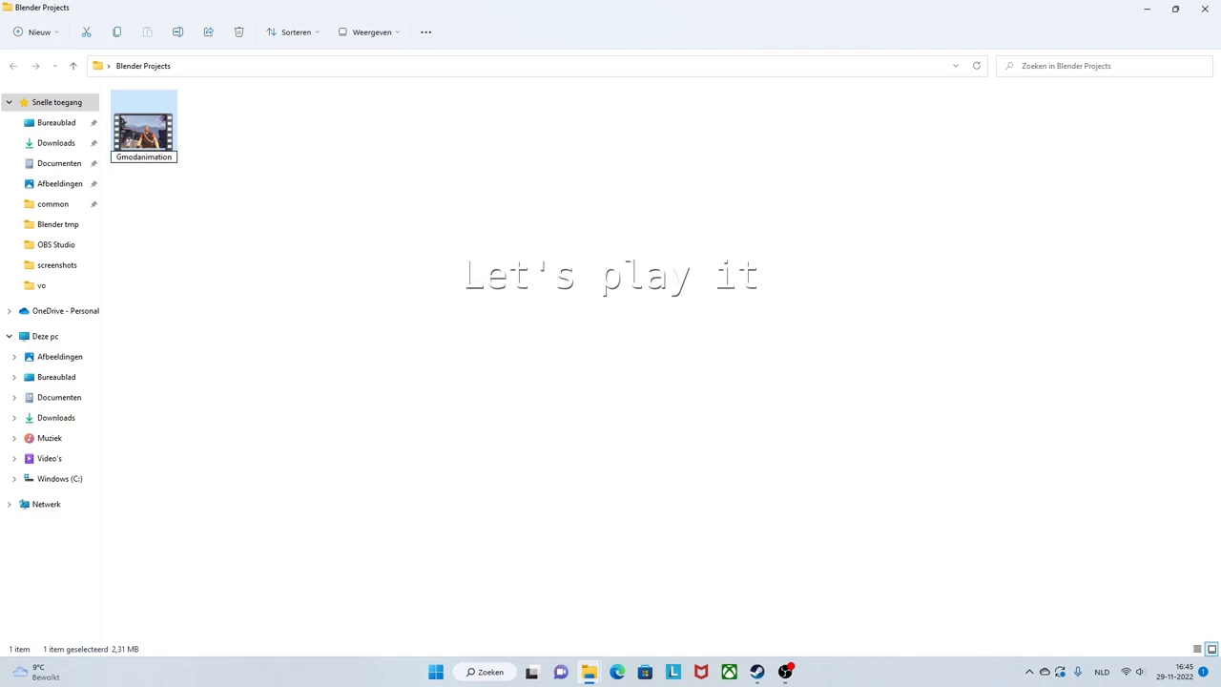
key(Return)
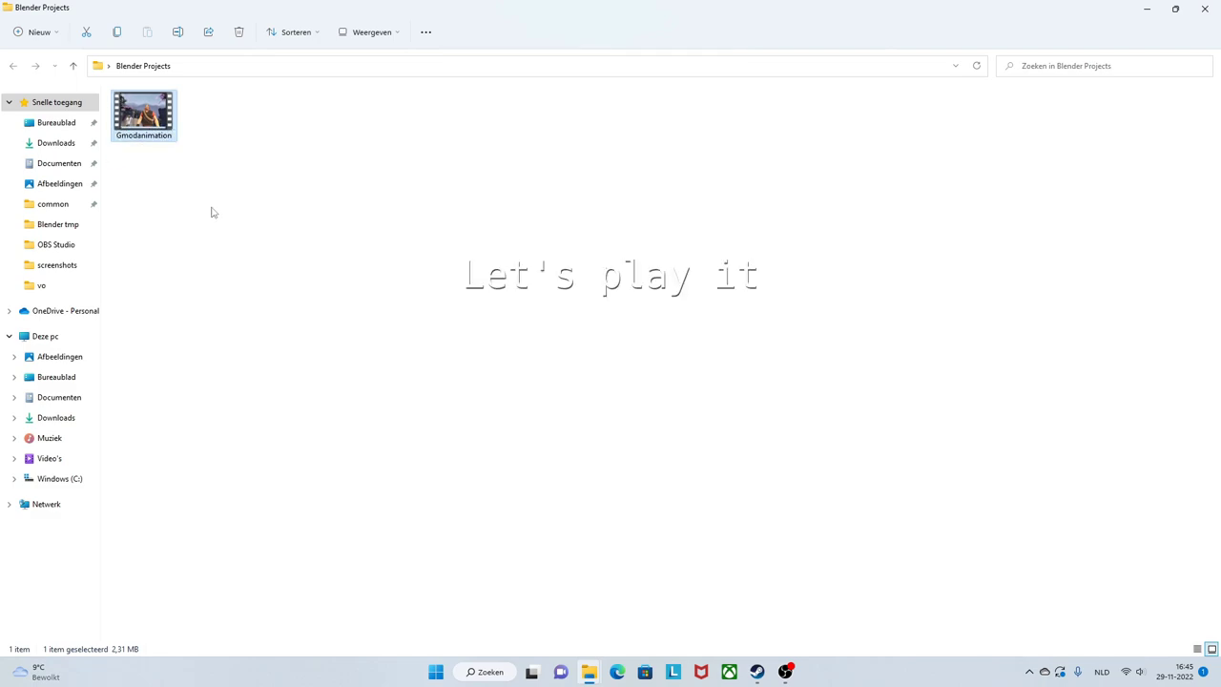
click(213, 212)
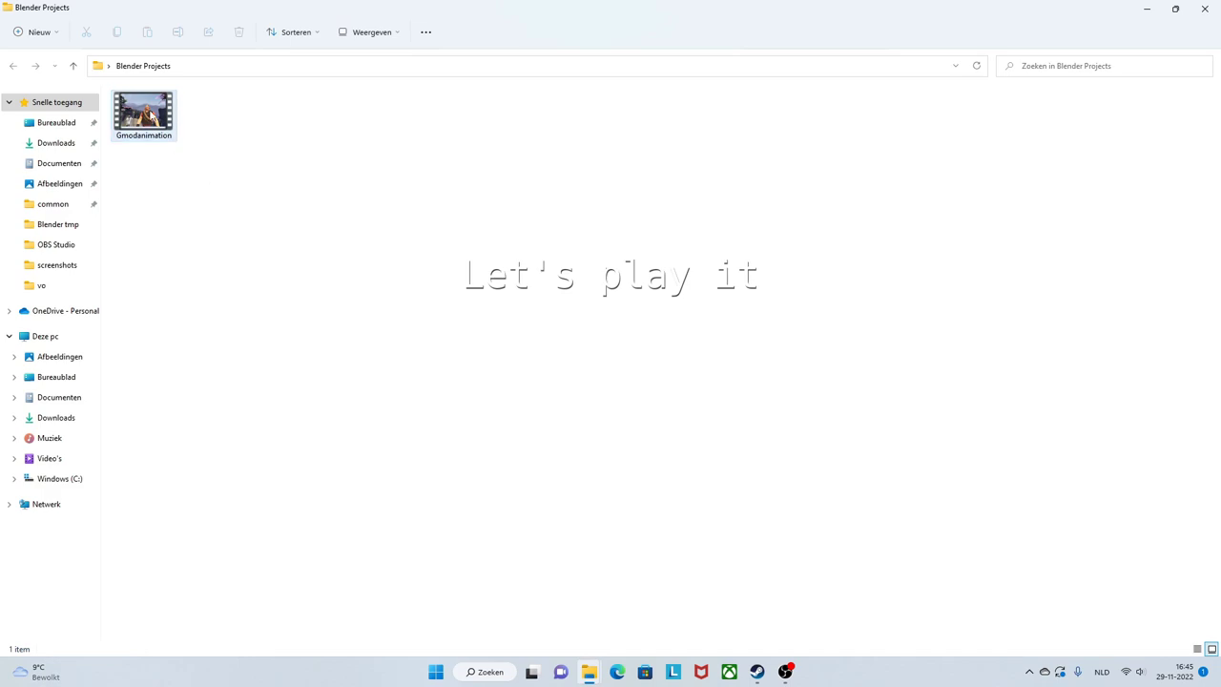
Open the Gmodanimation video in the media player and play it to check the rendered result
double_click(147, 114)
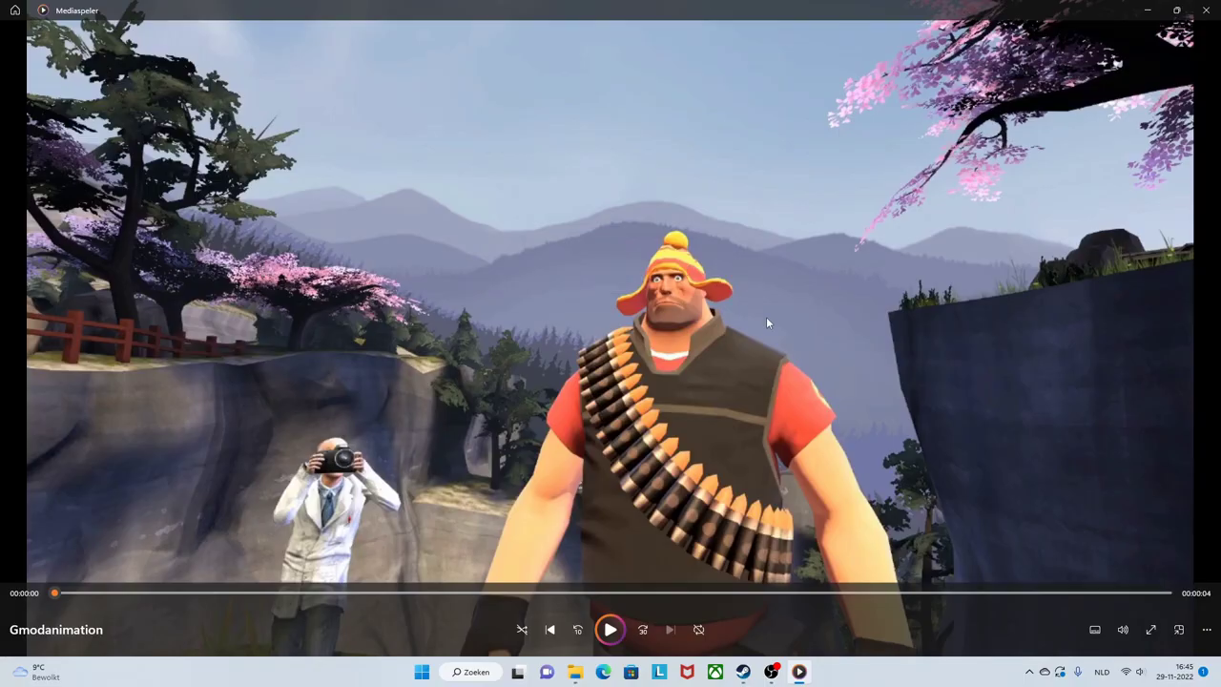
click(610, 629)
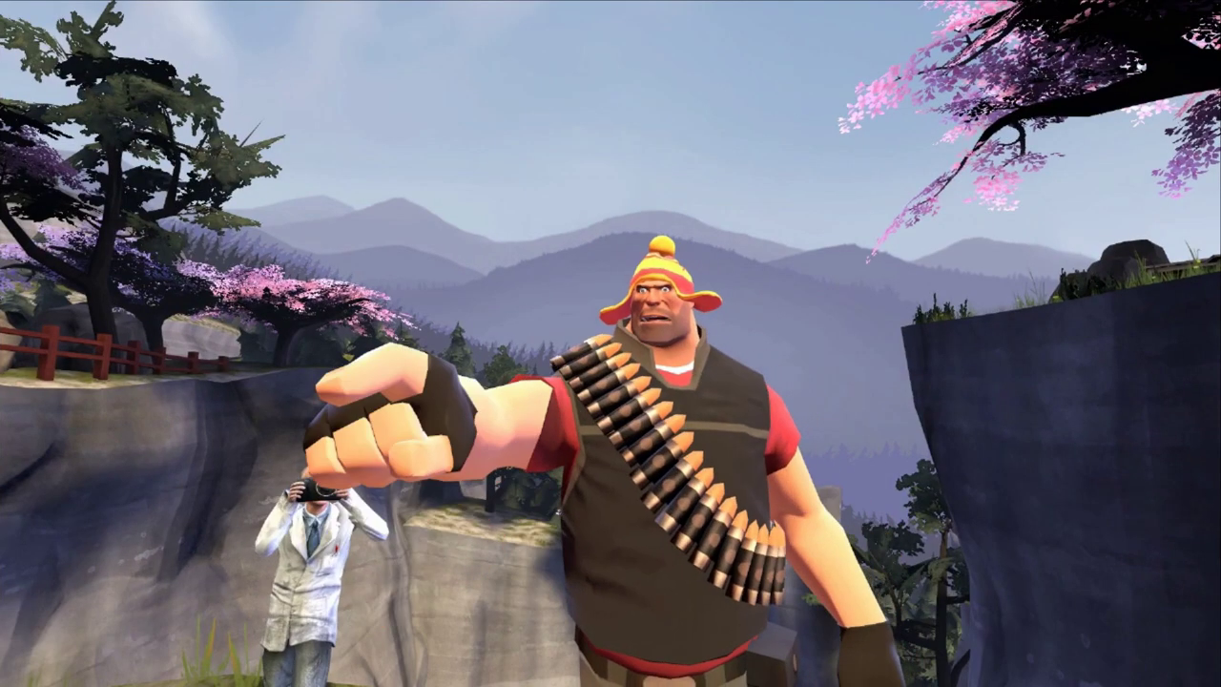